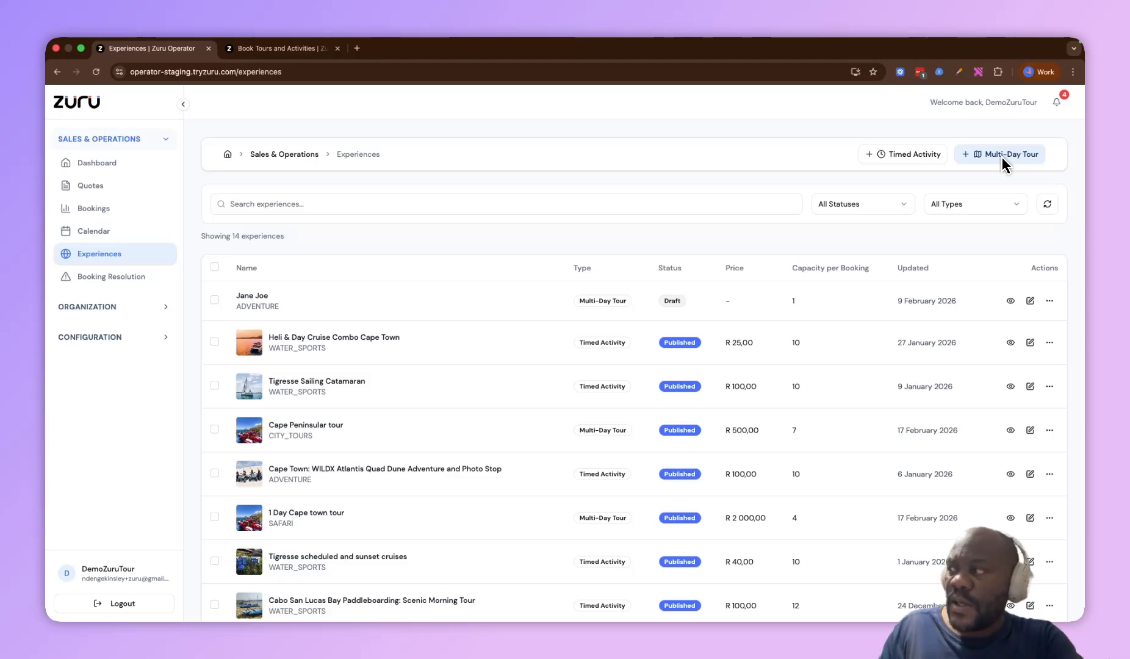
Open the Cape Peninsular tour multi-day experience for editing from the experiences list
{"action": "scroll", "coordinate": [583, 446], "scroll_direction": "down", "scroll_amount": 5}
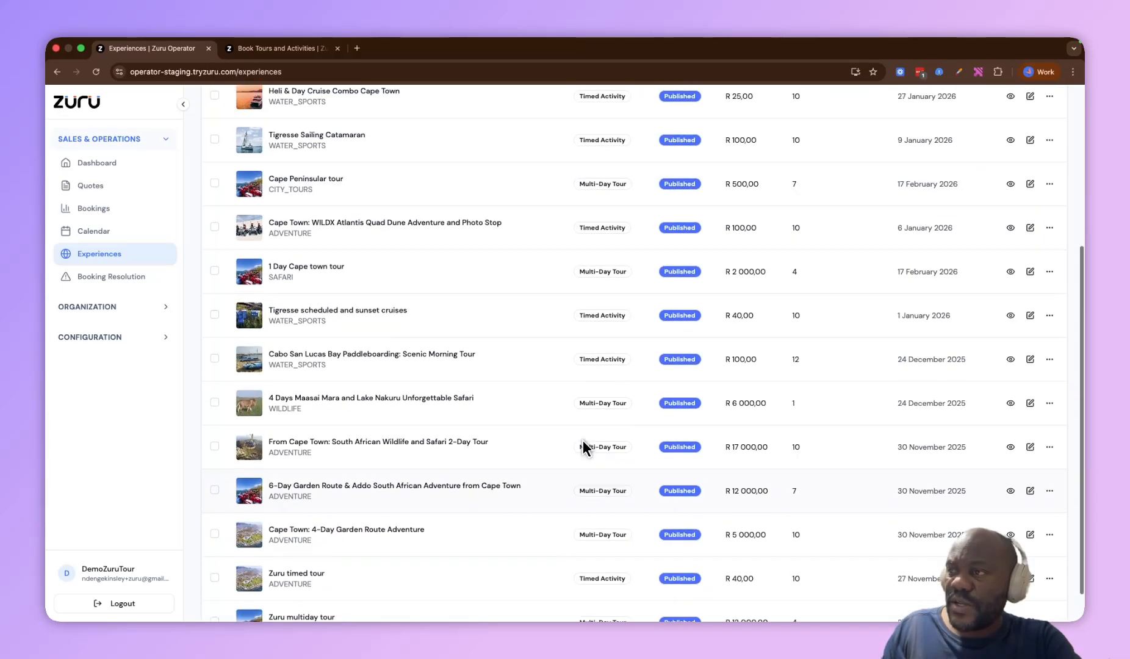
{"action": "scroll", "coordinate": [583, 447], "scroll_direction": "up", "scroll_amount": 4}
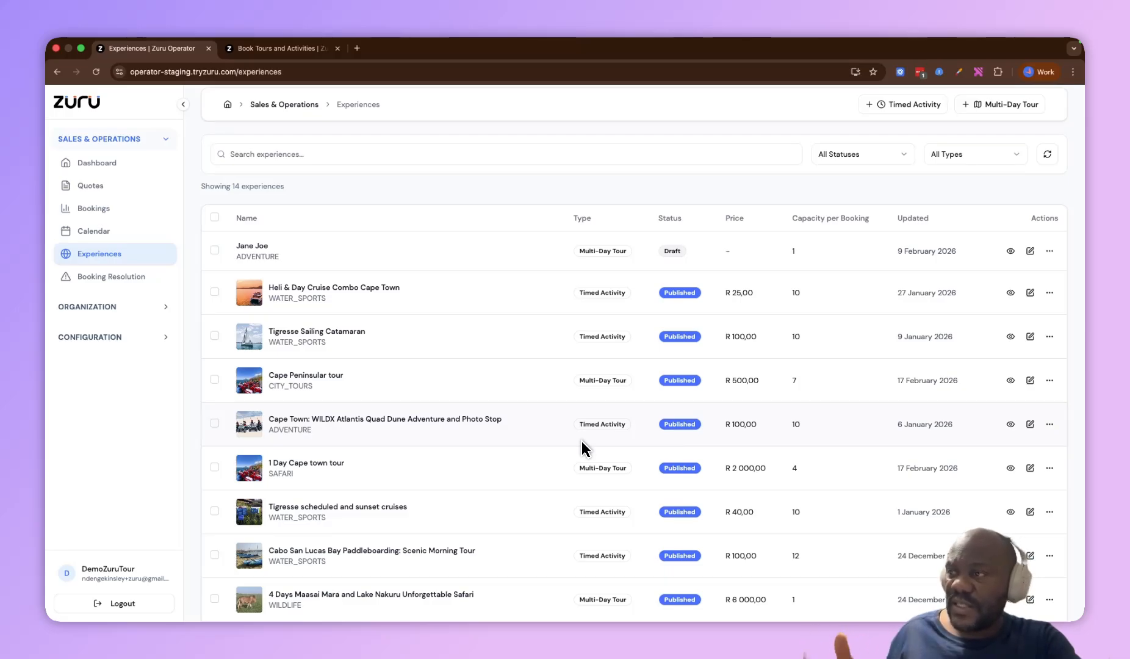
{"action": "left_click", "coordinate": [214, 379]}
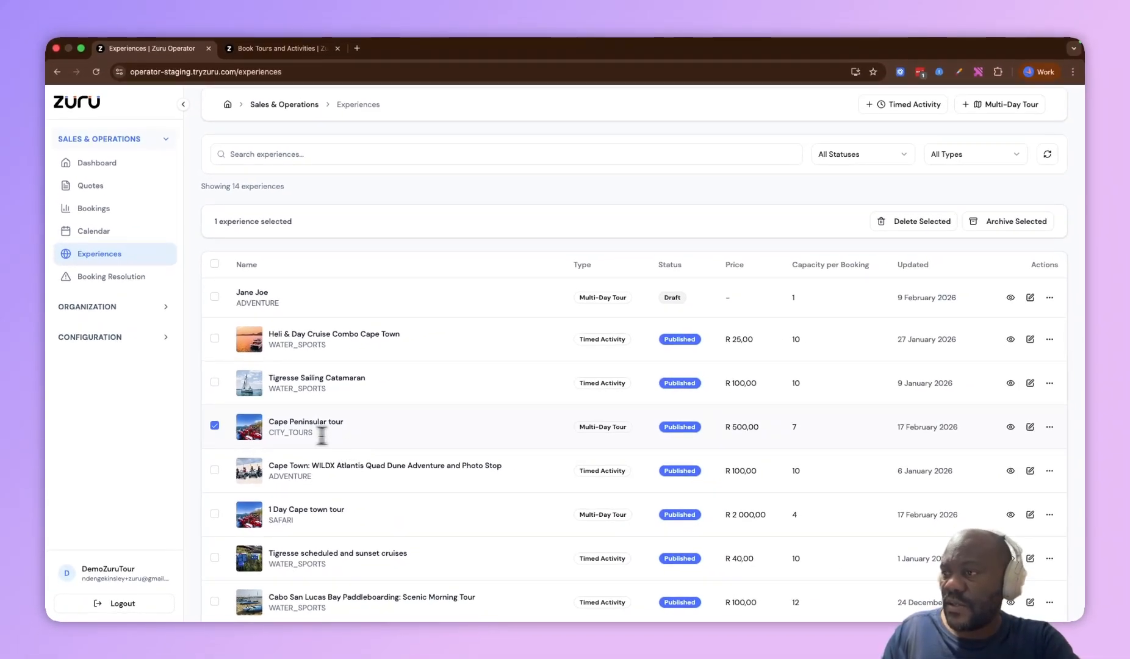
{"action": "scroll", "coordinate": [297, 432], "scroll_direction": "down", "scroll_amount": 1}
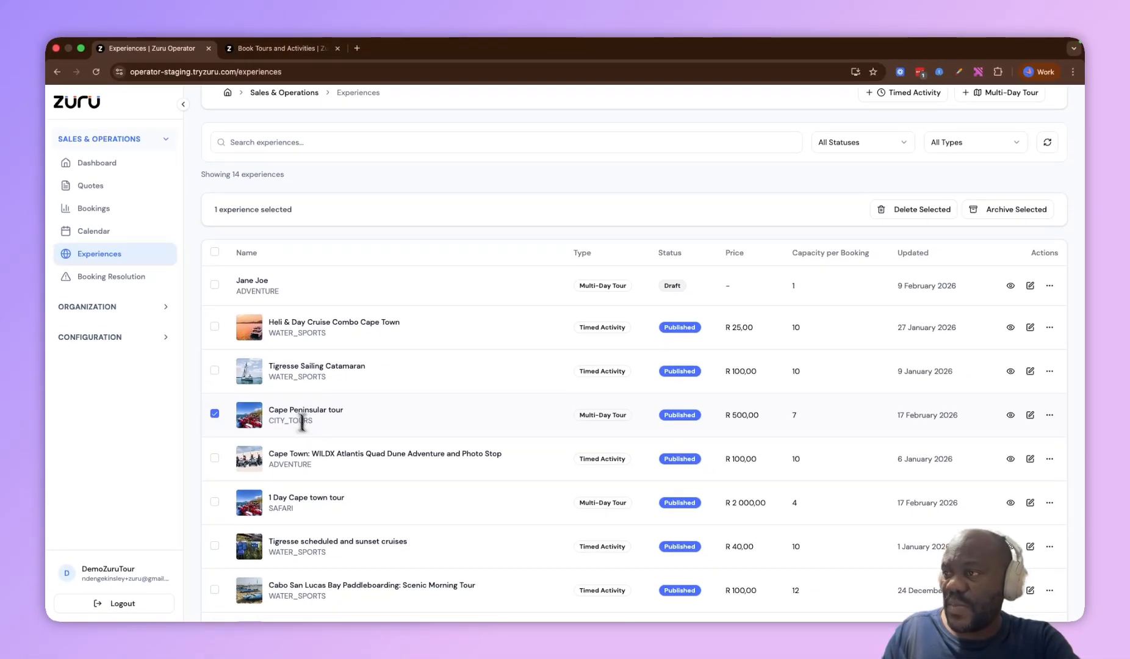
{"action": "left_click", "coordinate": [215, 413]}
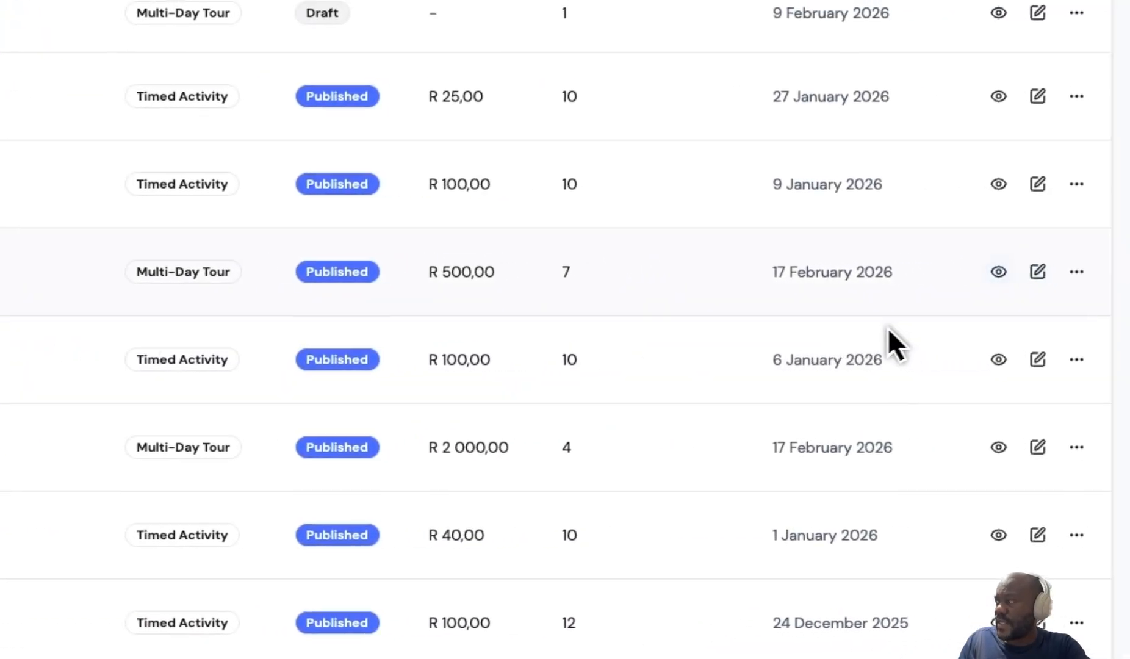
{"action": "left_click", "coordinate": [1037, 272]}
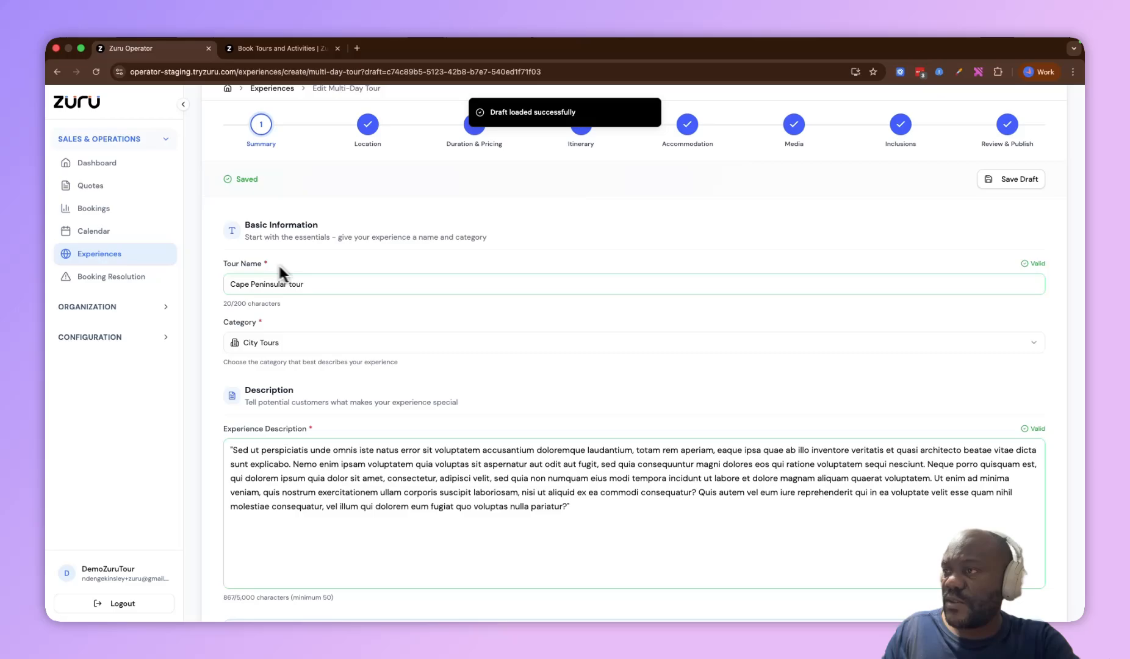
Review the Summary step's tour name, category and description, then continue to the Location step
{"action": "triple_click", "coordinate": [268, 265]}
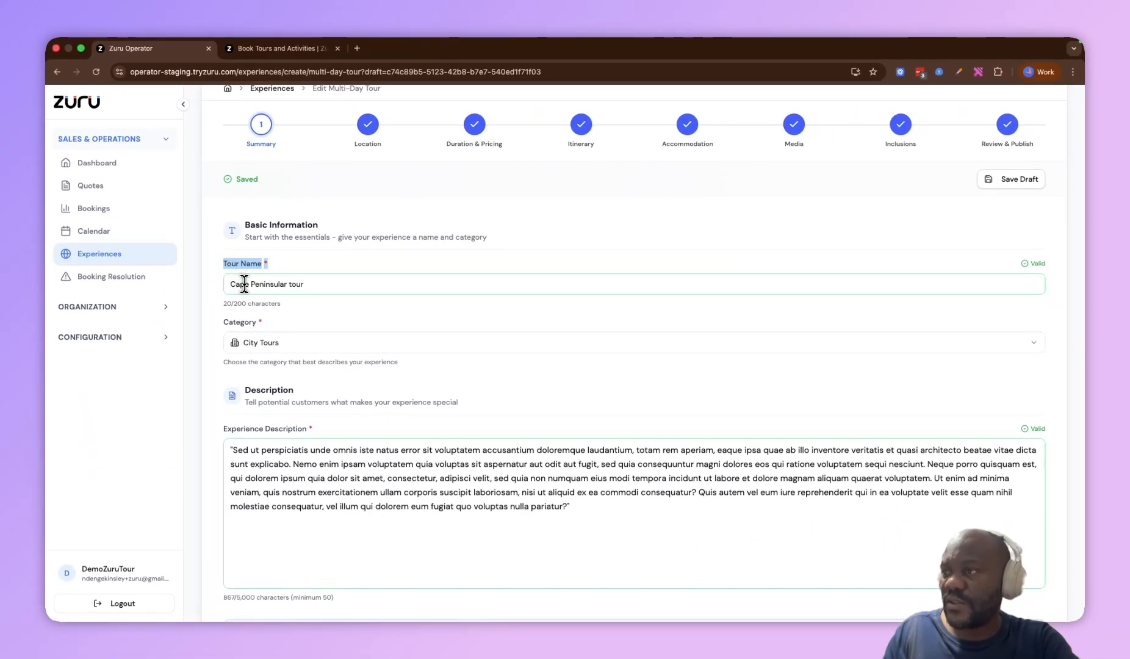
{"action": "double_click", "coordinate": [251, 323]}
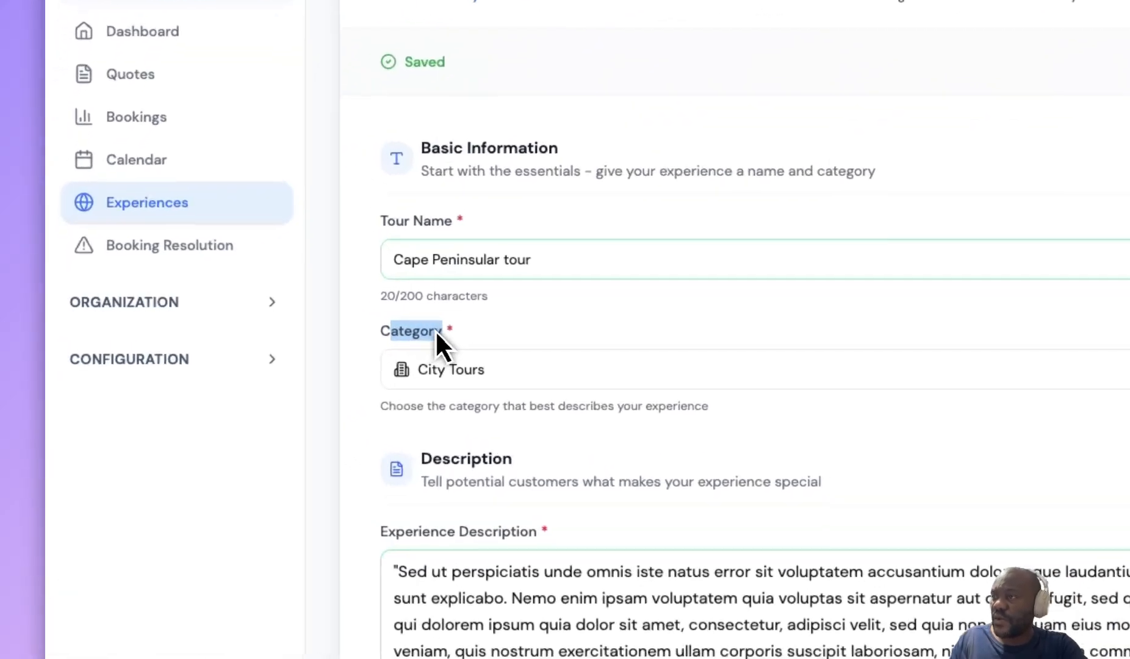
{"action": "double_click", "coordinate": [294, 389]}
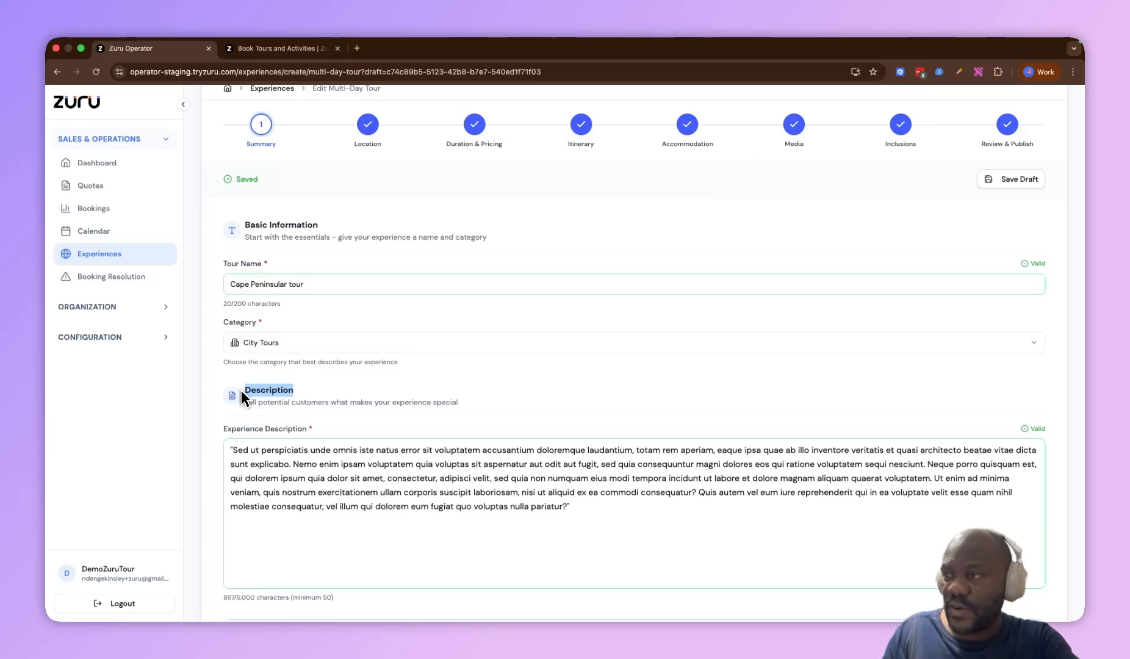
{"action": "scroll", "coordinate": [242, 397], "scroll_direction": "down", "scroll_amount": 3}
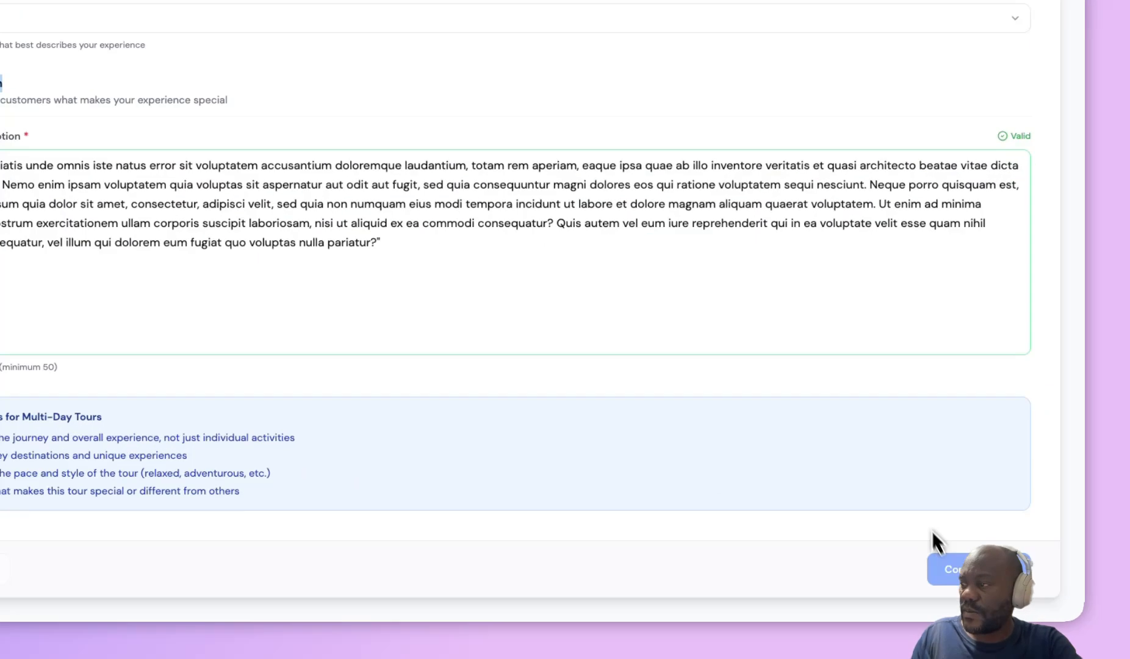
{"action": "left_click", "coordinate": [992, 608]}
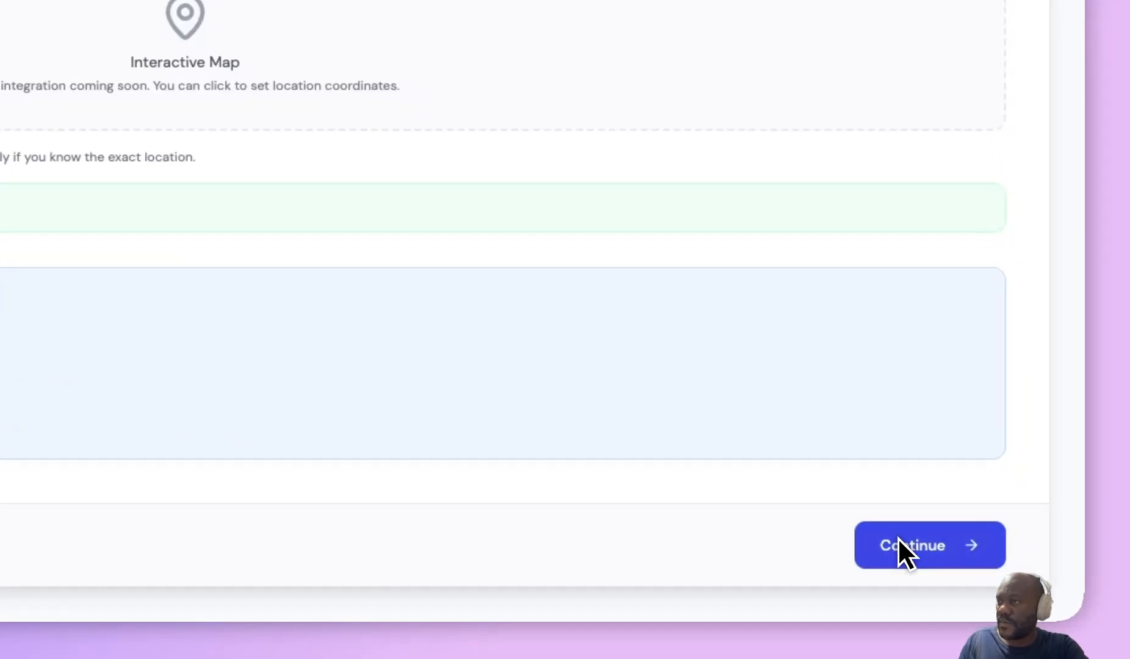
Review the starting location address and coordinates, then continue to the Duration & Pricing step
{"action": "scroll", "coordinate": [898, 539], "scroll_direction": "up", "scroll_amount": 5}
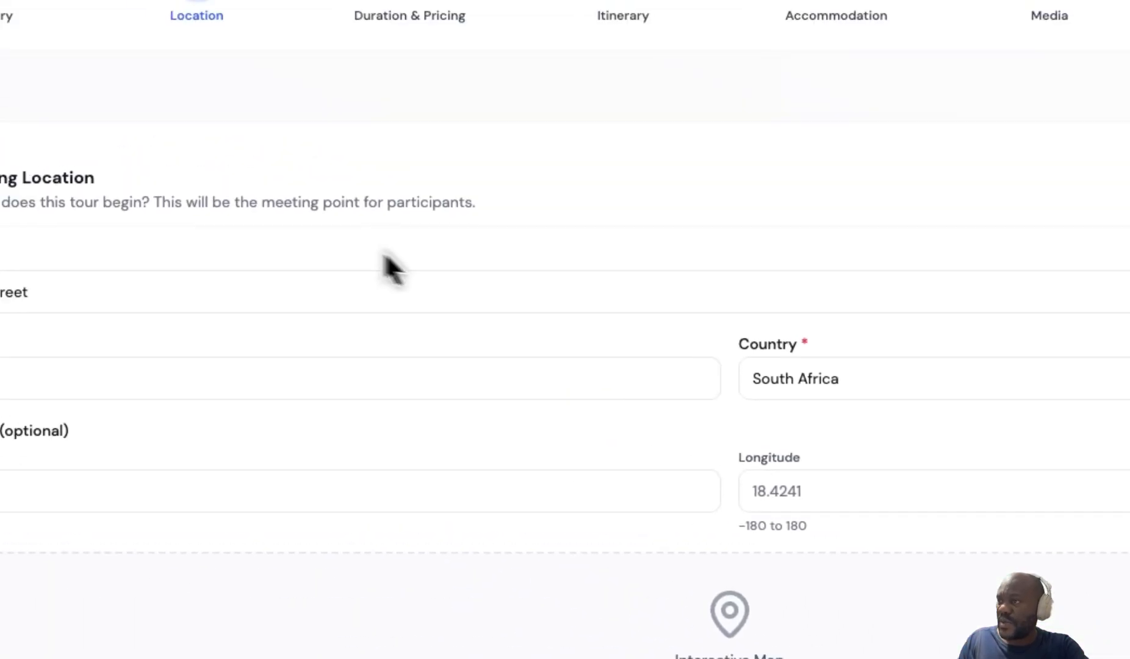
{"action": "triple_click", "coordinate": [73, 177]}
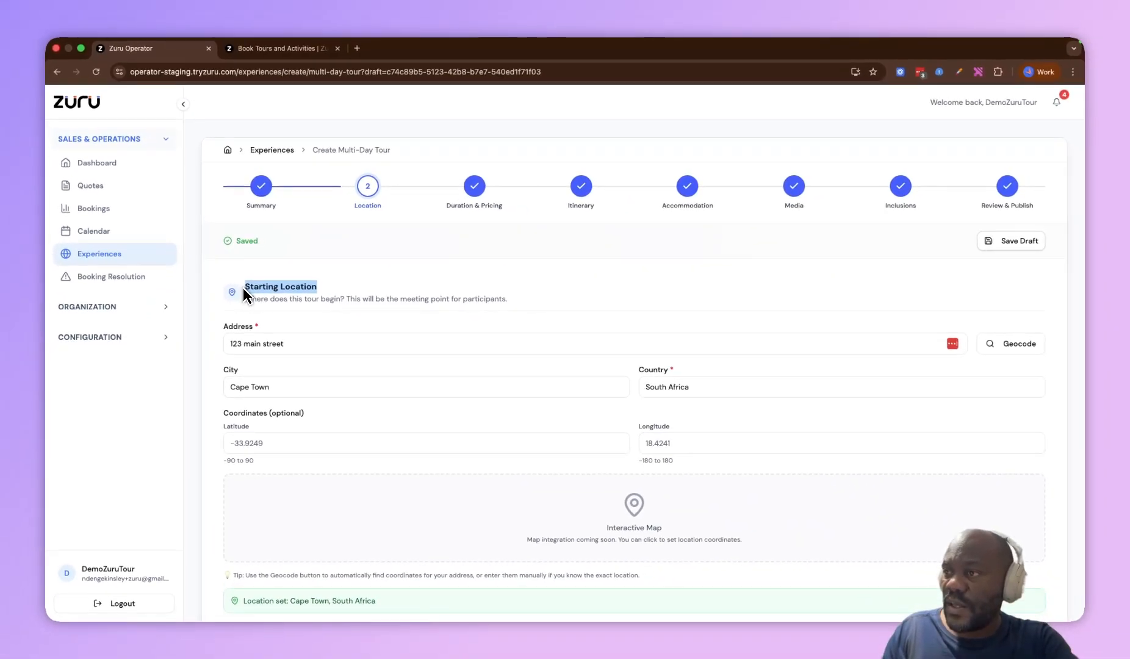
{"action": "left_click_drag", "start_coordinate": [312, 343], "coordinate": [238, 343]}
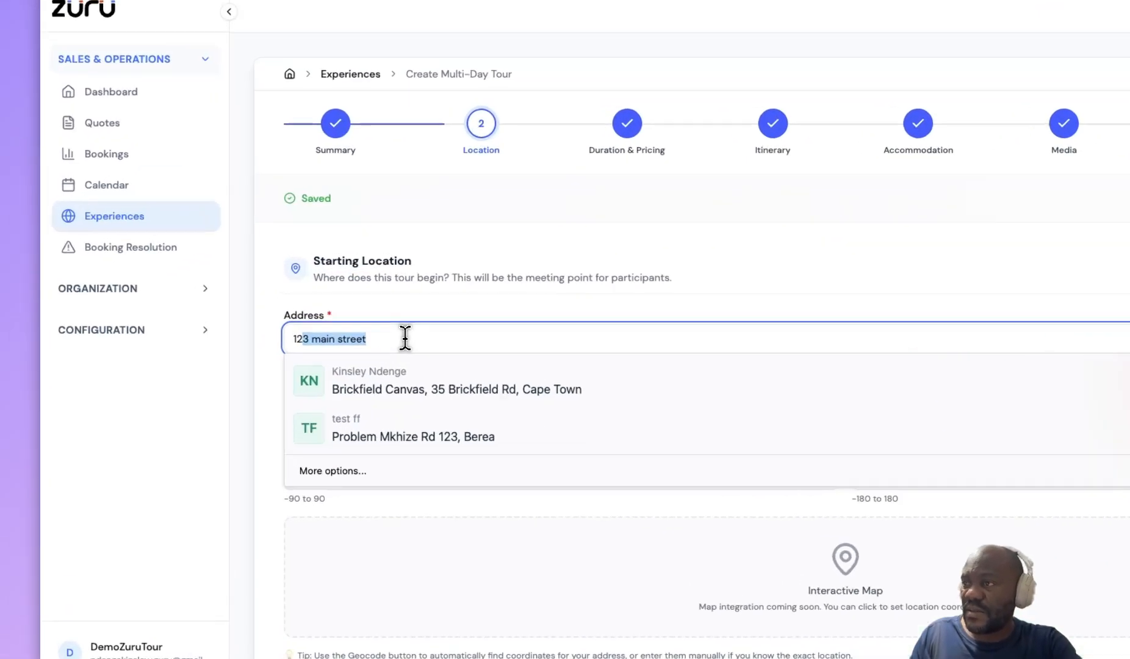
{"action": "left_click", "coordinate": [327, 323]}
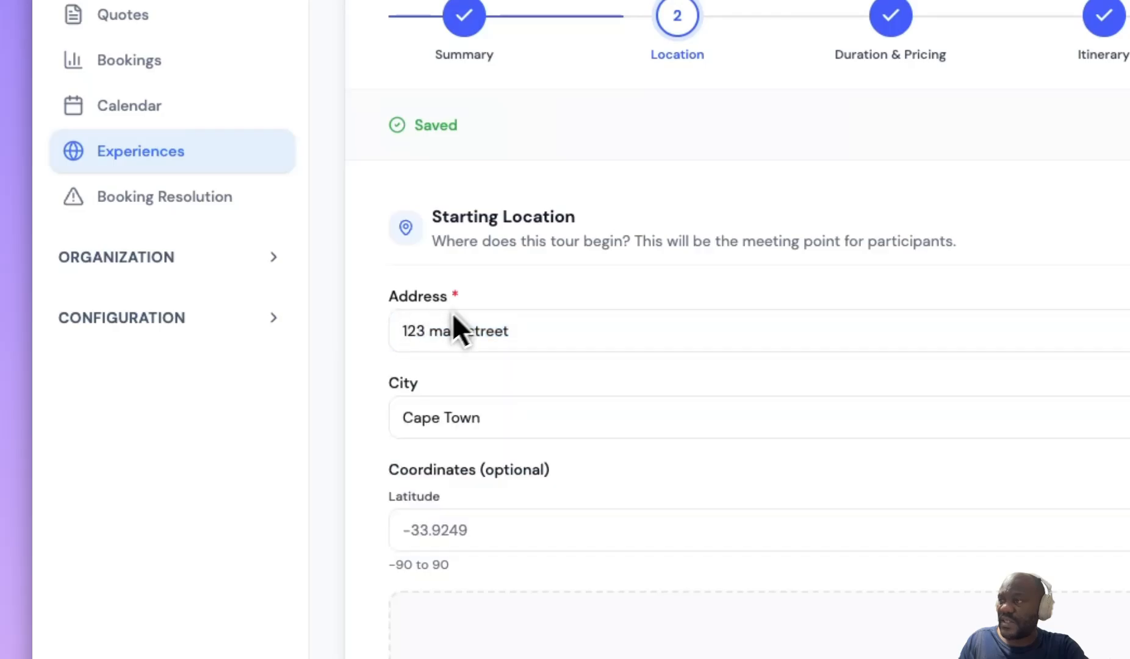
{"action": "scroll", "coordinate": [492, 419], "scroll_direction": "down", "scroll_amount": 6}
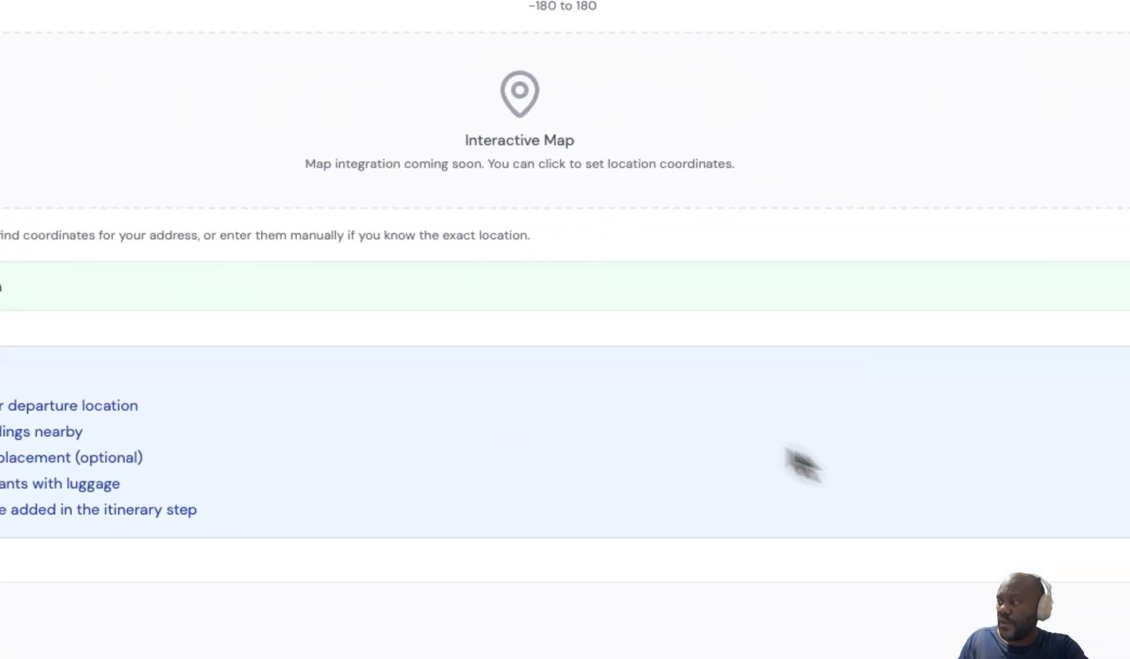
{"action": "left_click", "coordinate": [951, 547]}
{"action": "scroll", "coordinate": [925, 543], "scroll_direction": "up", "scroll_amount": 5}
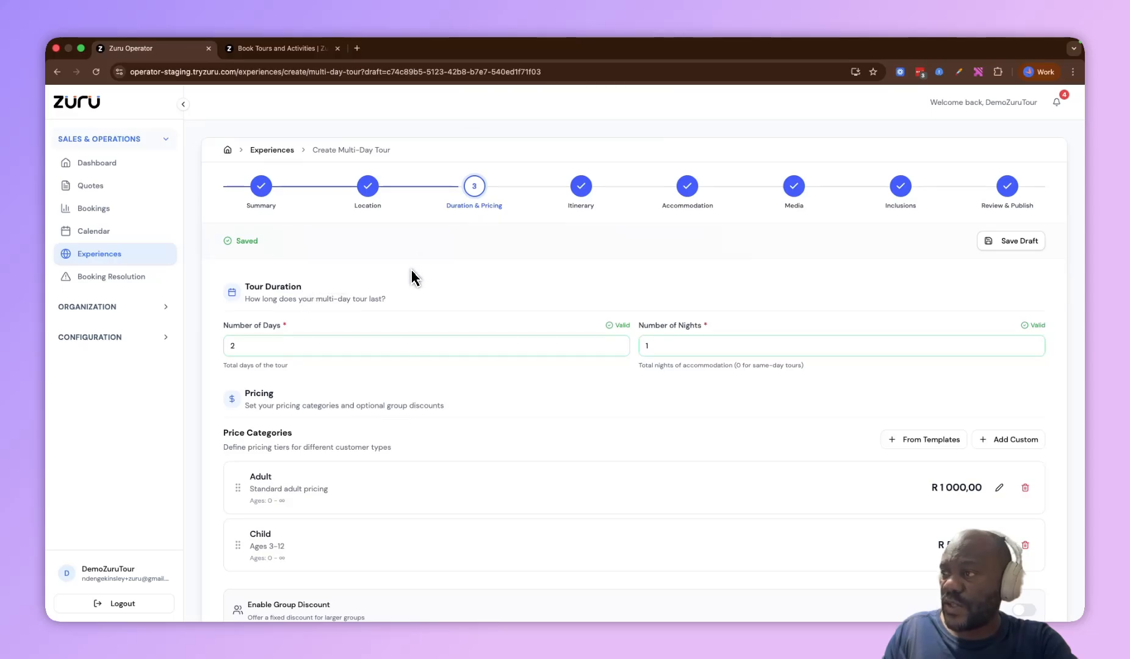
Examine the tour duration's days and nights fields and the pricing section
{"action": "left_click_drag", "start_coordinate": [306, 289], "coordinate": [240, 290]}
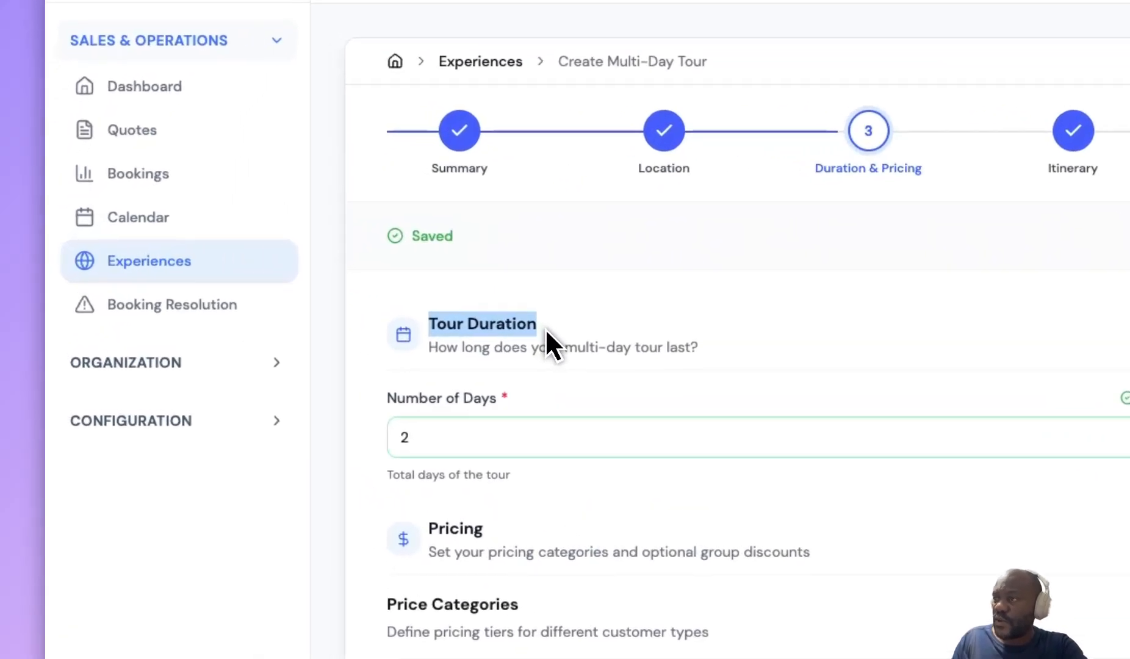
{"action": "left_click", "coordinate": [235, 344]}
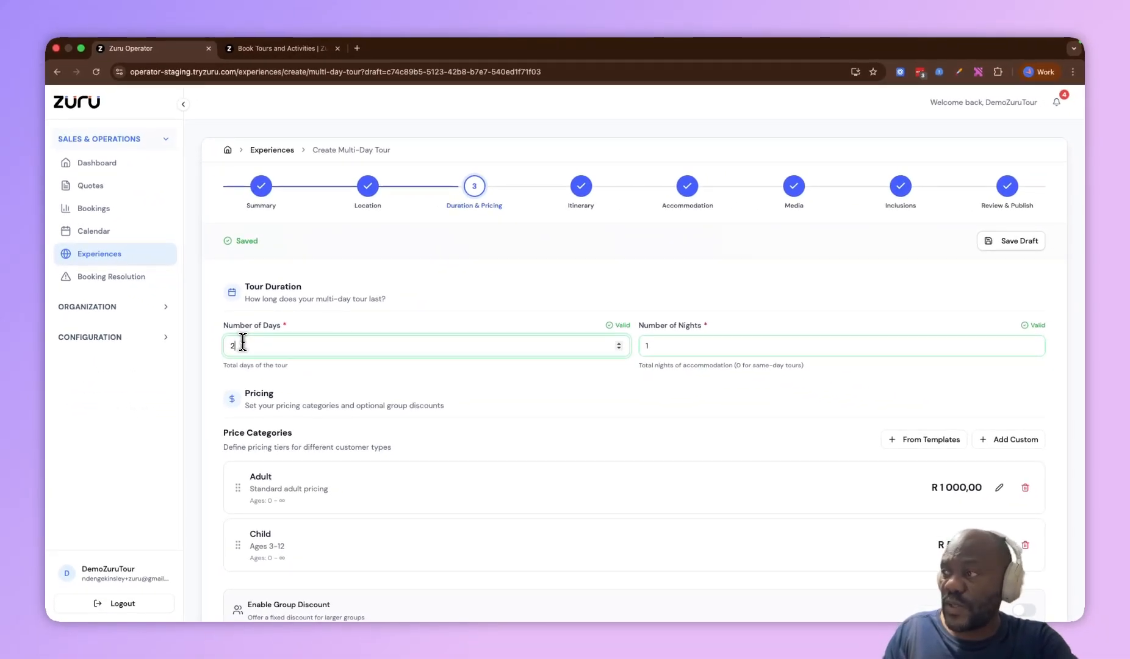
{"action": "scroll", "coordinate": [671, 342], "scroll_direction": "down", "scroll_amount": 3}
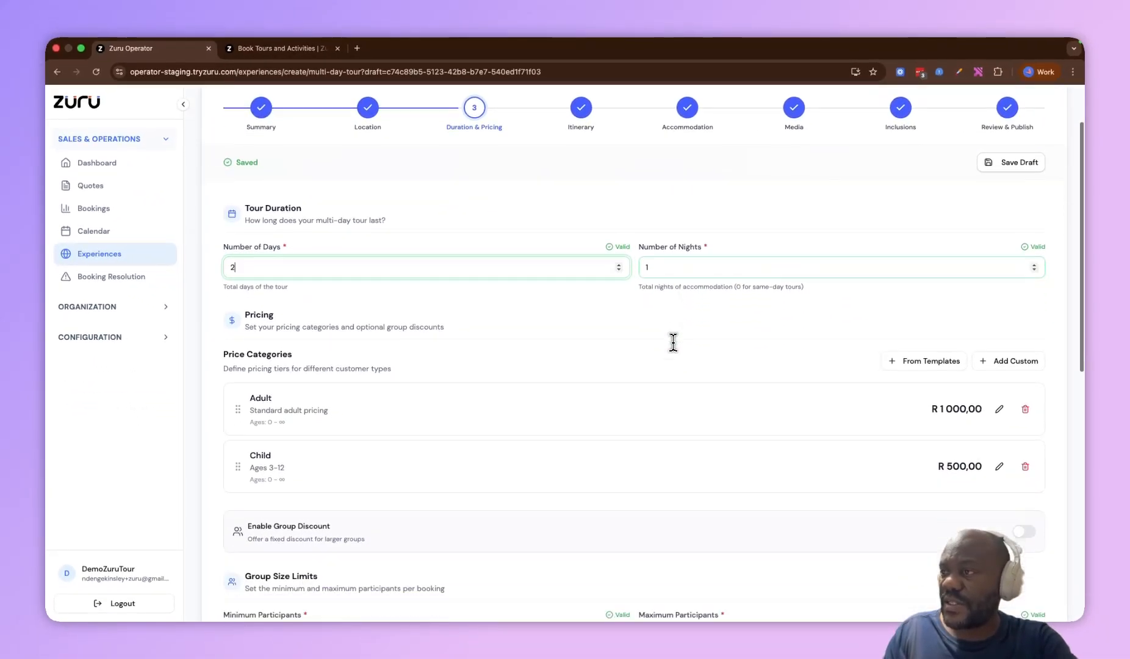
{"action": "double_click", "coordinate": [268, 237]}
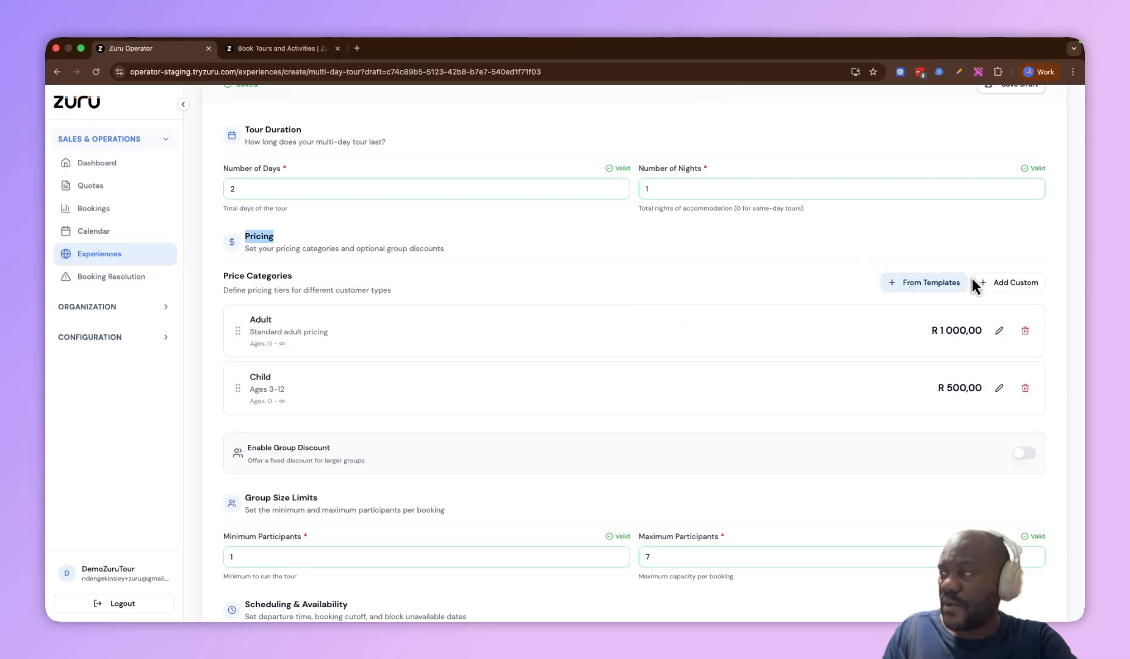
Browse the pricing templates without adding one, and review the Adult and Child price categories
{"action": "left_click", "coordinate": [928, 283]}
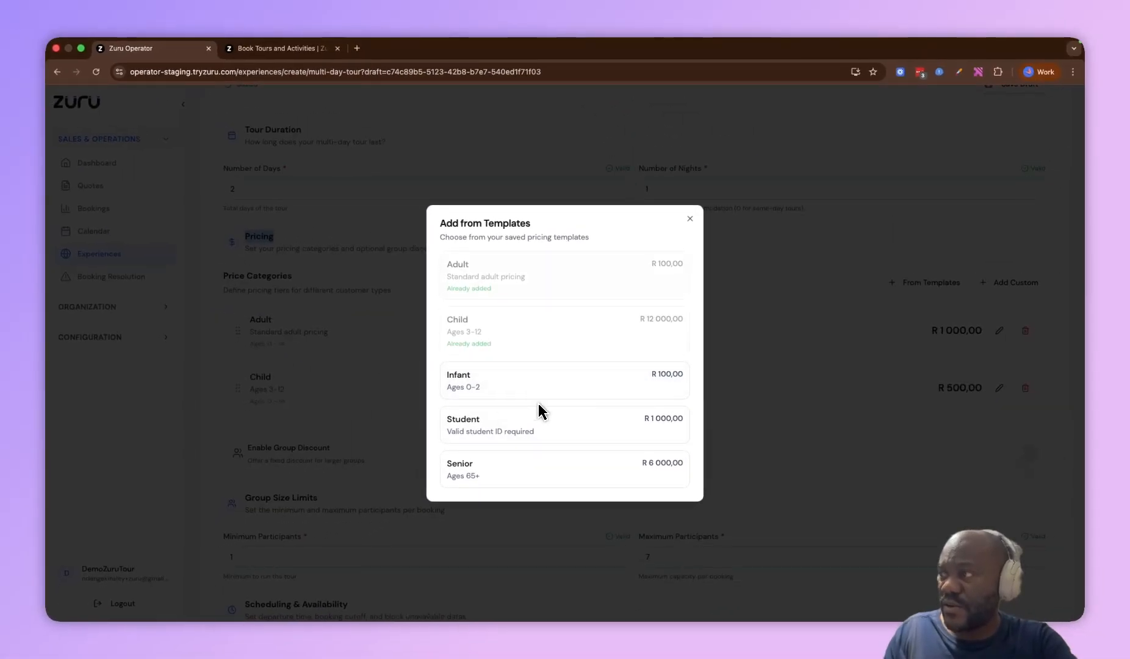
{"action": "left_click", "coordinate": [690, 218]}
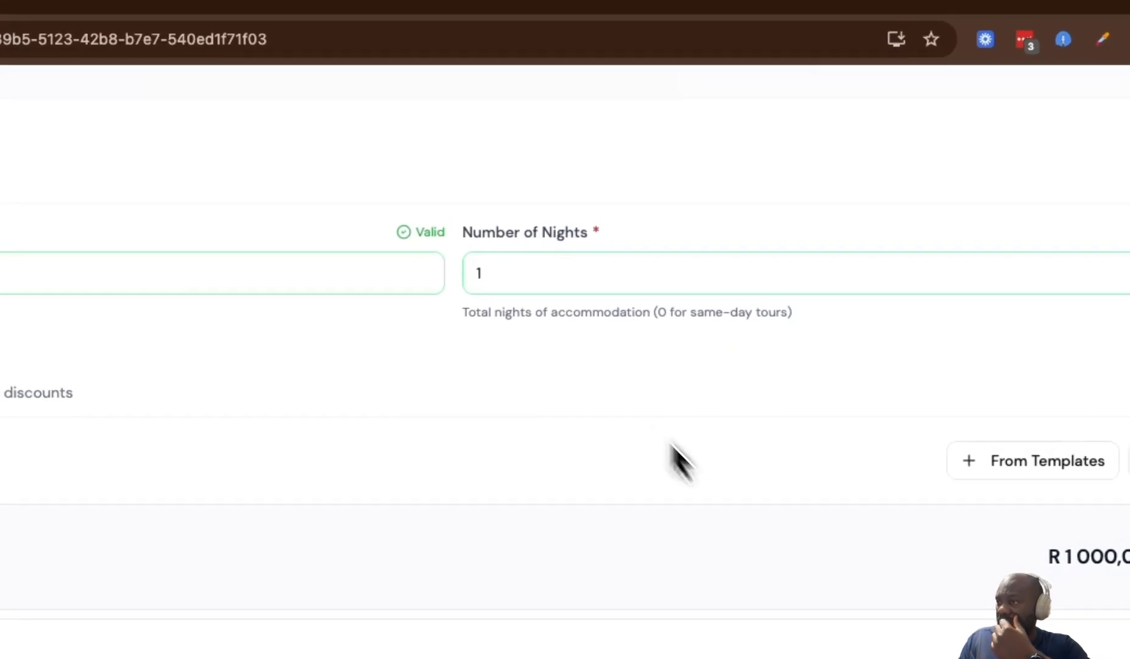
{"action": "left_click_drag", "start_coordinate": [377, 322], "coordinate": [431, 321]}
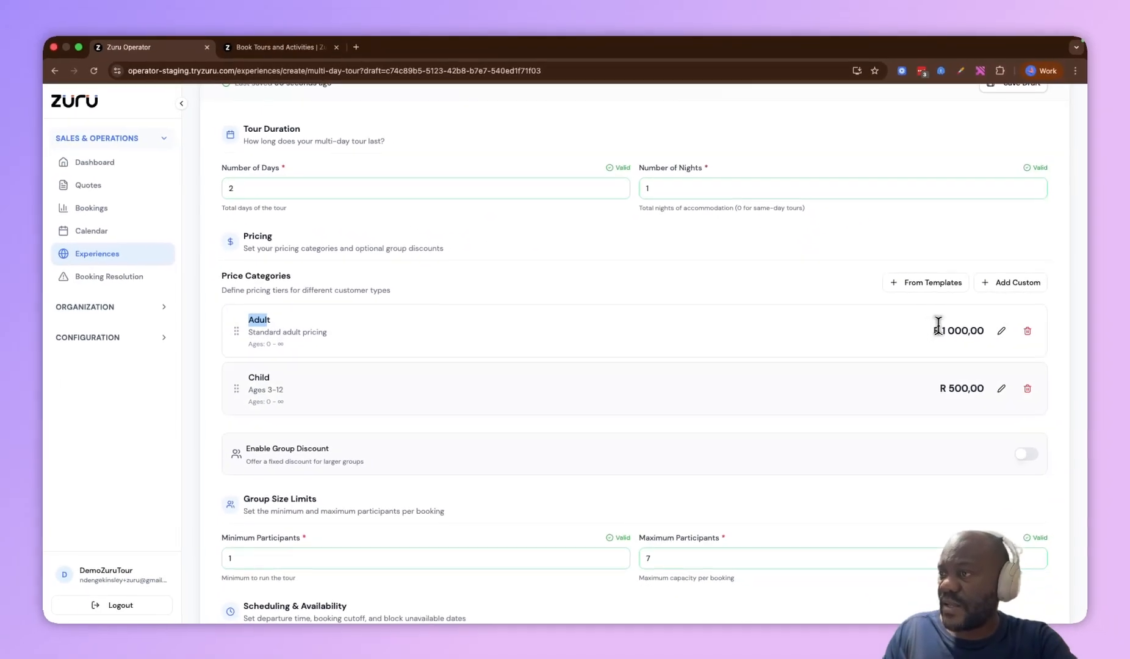
{"action": "left_click", "coordinate": [258, 376]}
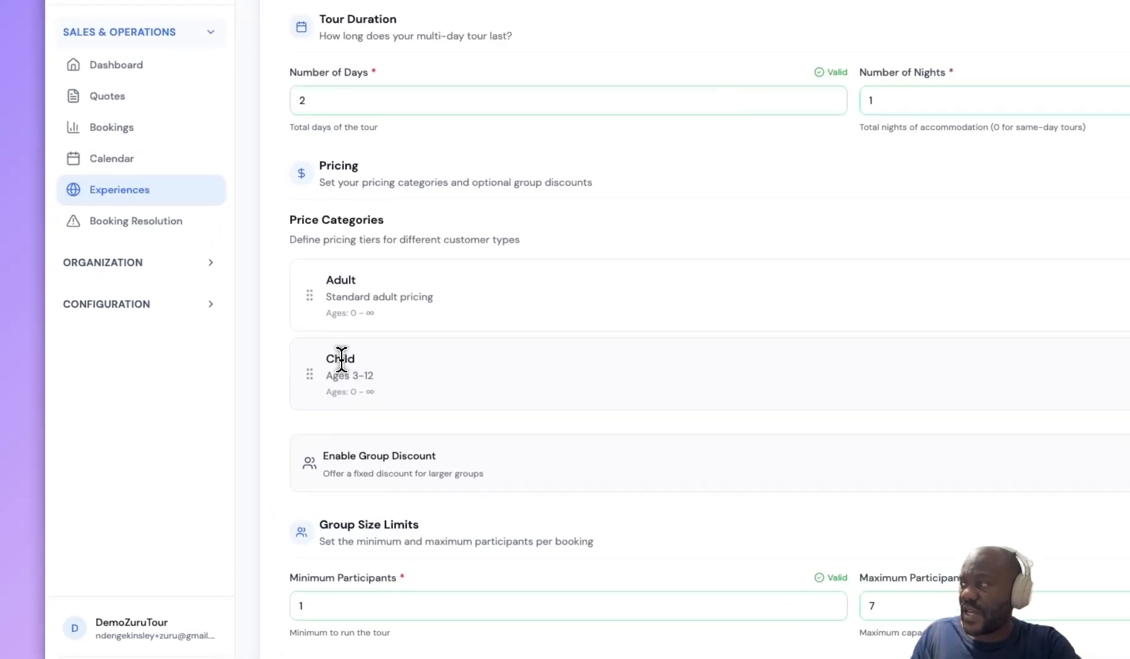
{"action": "scroll", "coordinate": [915, 382], "scroll_direction": "down", "scroll_amount": 3}
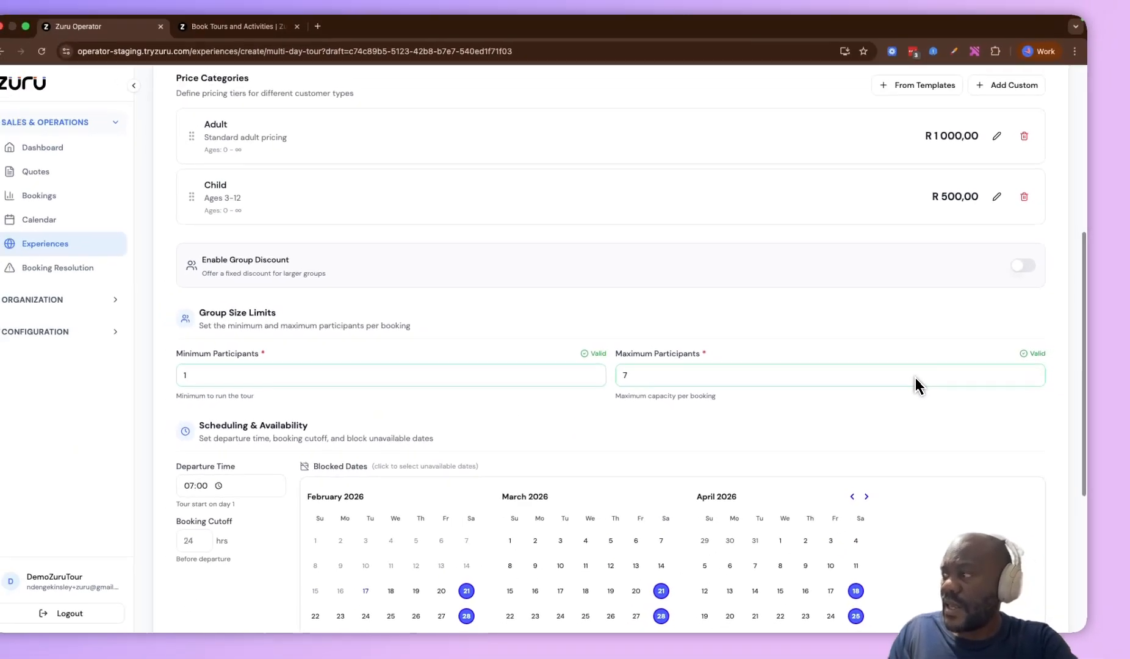
Enable the group discount with a minimum group size of 3 and a discount amount of R 500
{"action": "left_click", "coordinate": [1036, 278]}
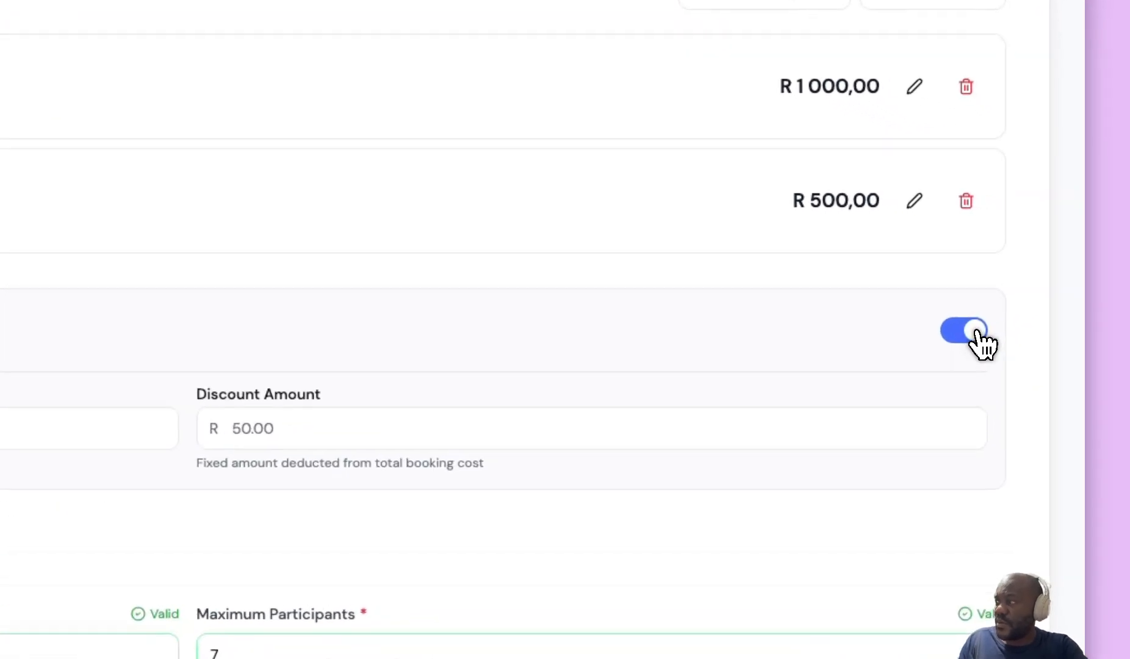
{"action": "left_click", "coordinate": [384, 339]}
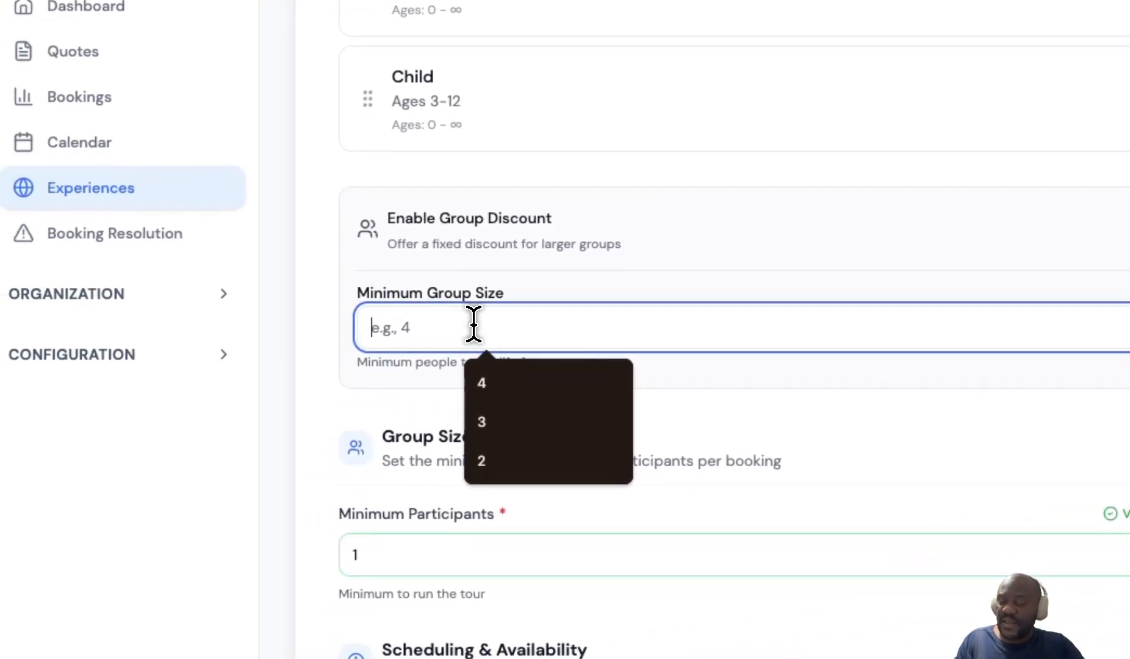
{"action": "type", "text": "3"}
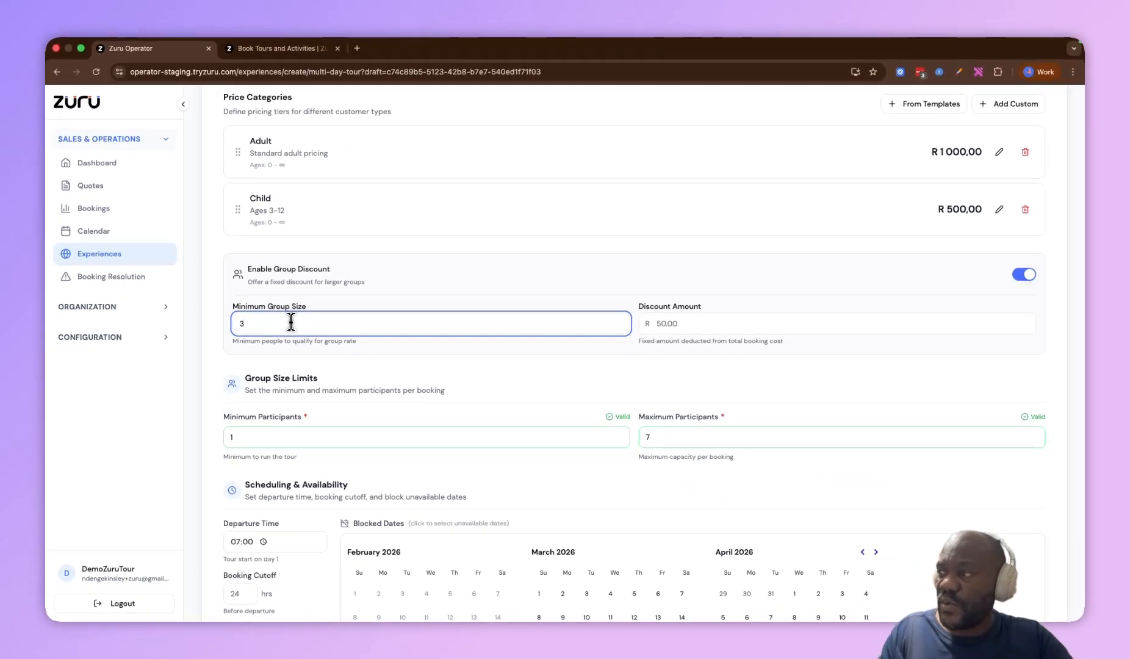
{"action": "key", "text": "Tab"}
{"action": "type", "text": "500"}
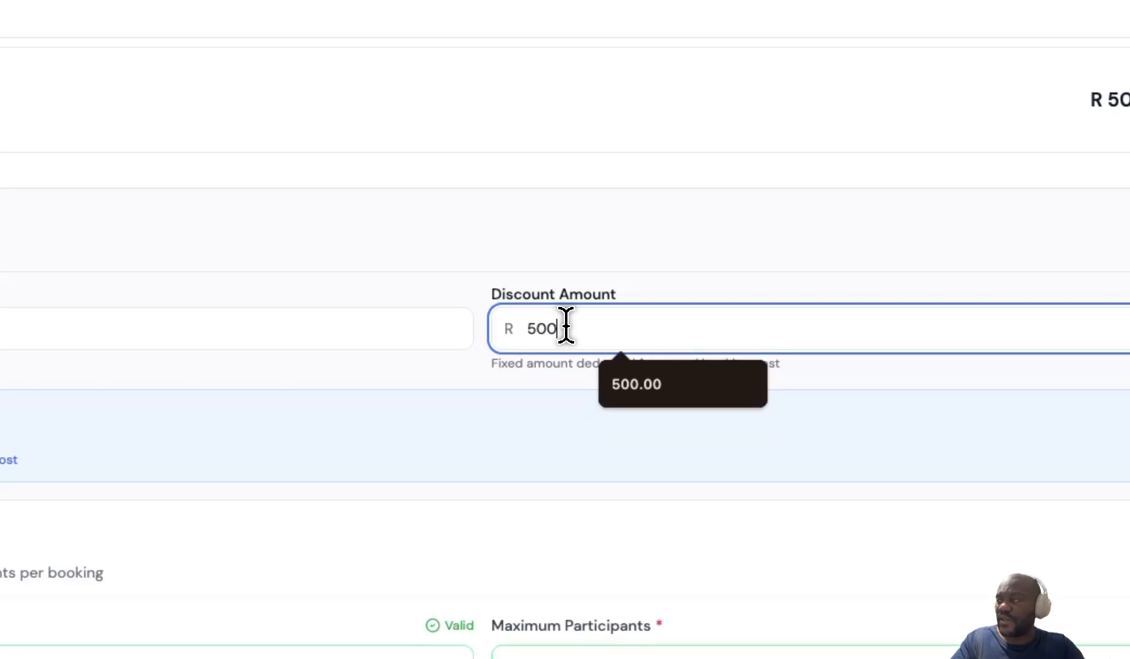
{"action": "left_click", "coordinate": [836, 366]}
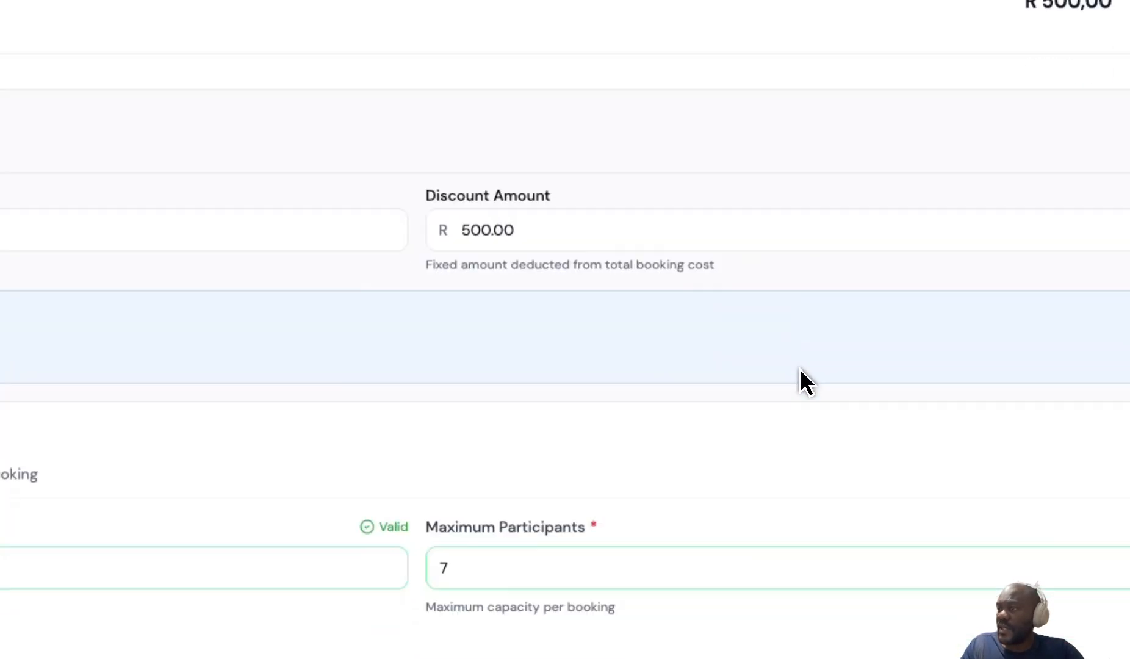
Examine the group size limits and the scheduling and availability settings
{"action": "scroll", "coordinate": [800, 369], "scroll_direction": "down", "scroll_amount": 2}
{"action": "left_click_drag", "start_coordinate": [433, 233], "coordinate": [403, 224]}
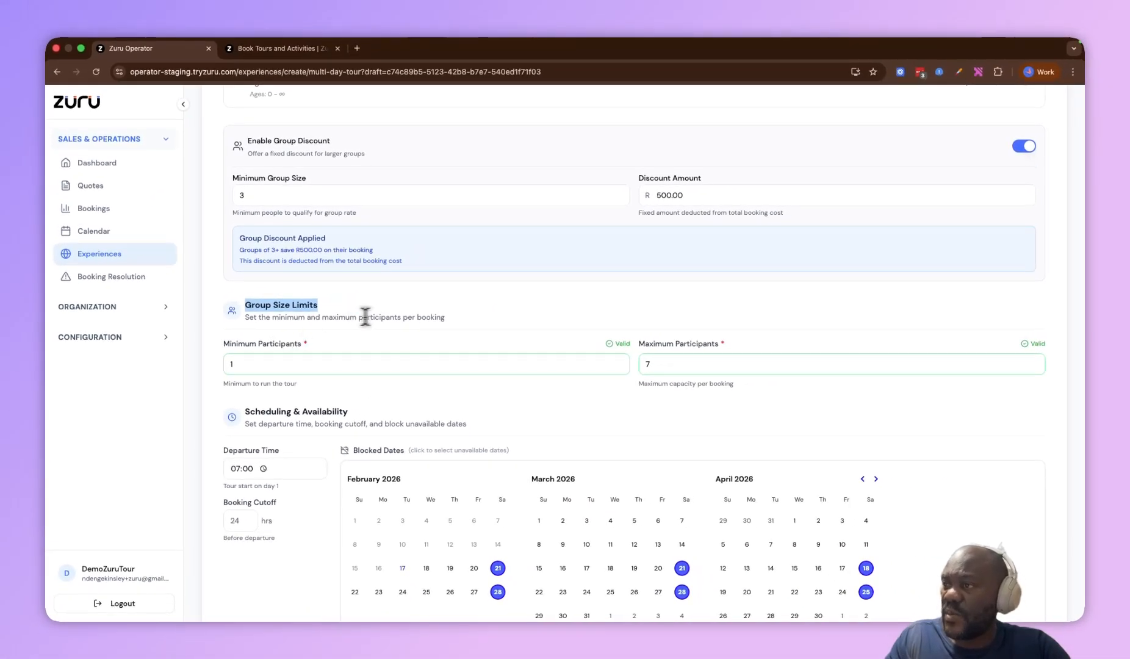
{"action": "left_click_drag", "start_coordinate": [445, 318], "coordinate": [277, 322]}
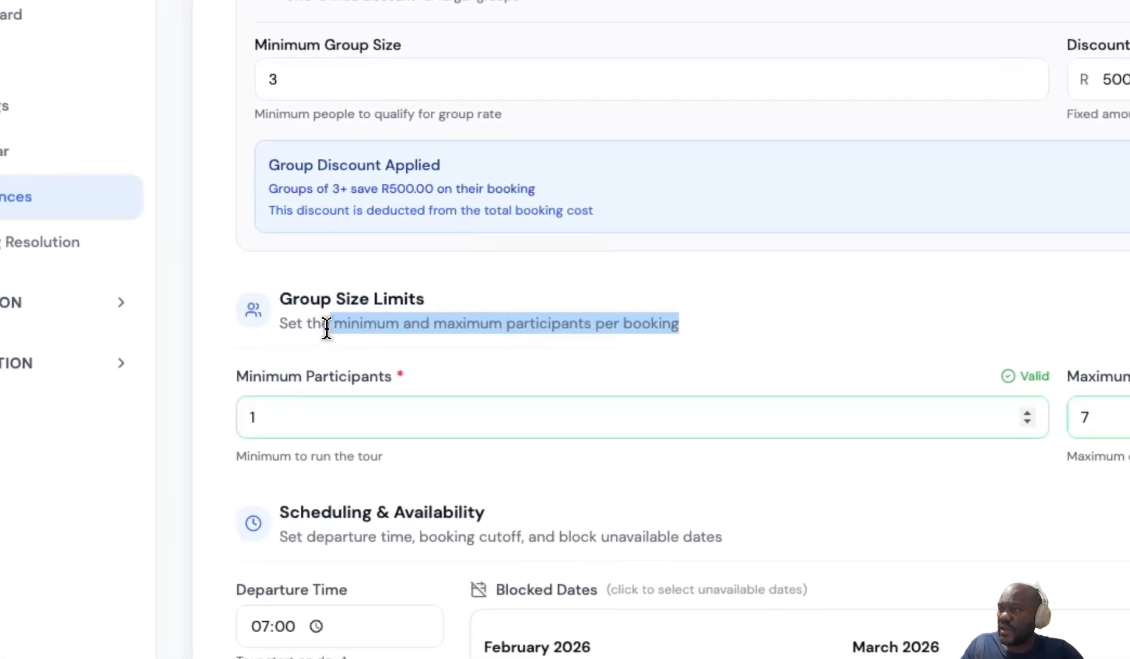
{"action": "left_click", "coordinate": [367, 376]}
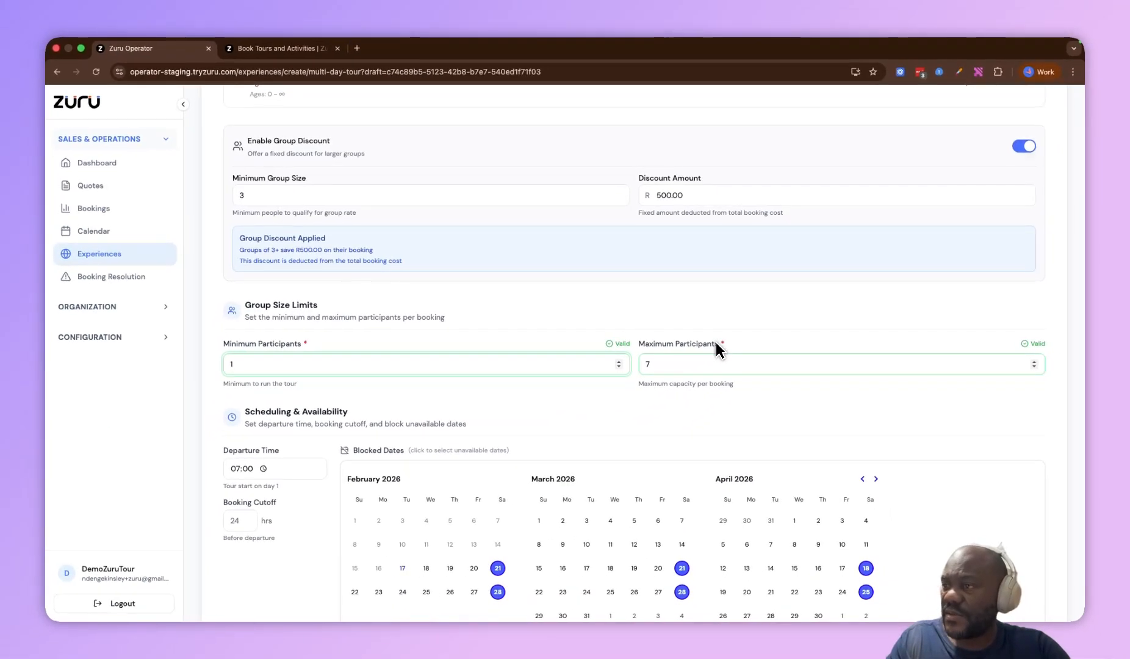
{"action": "scroll", "coordinate": [717, 349], "scroll_direction": "down", "scroll_amount": 2}
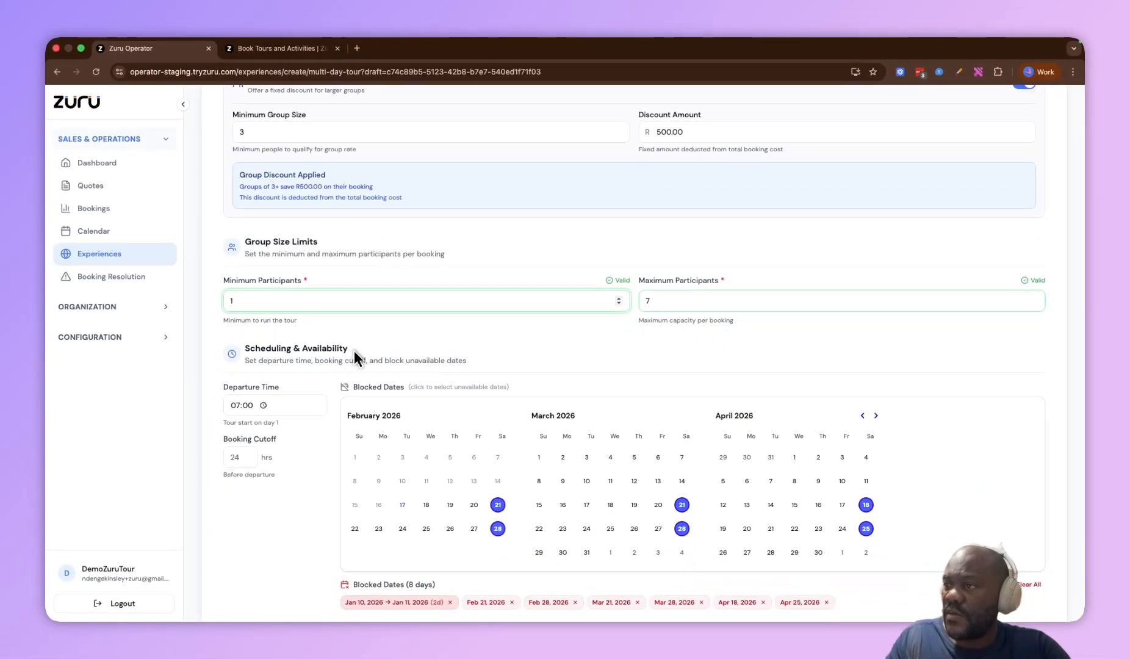
{"action": "left_click_drag", "start_coordinate": [354, 350], "coordinate": [268, 348]}
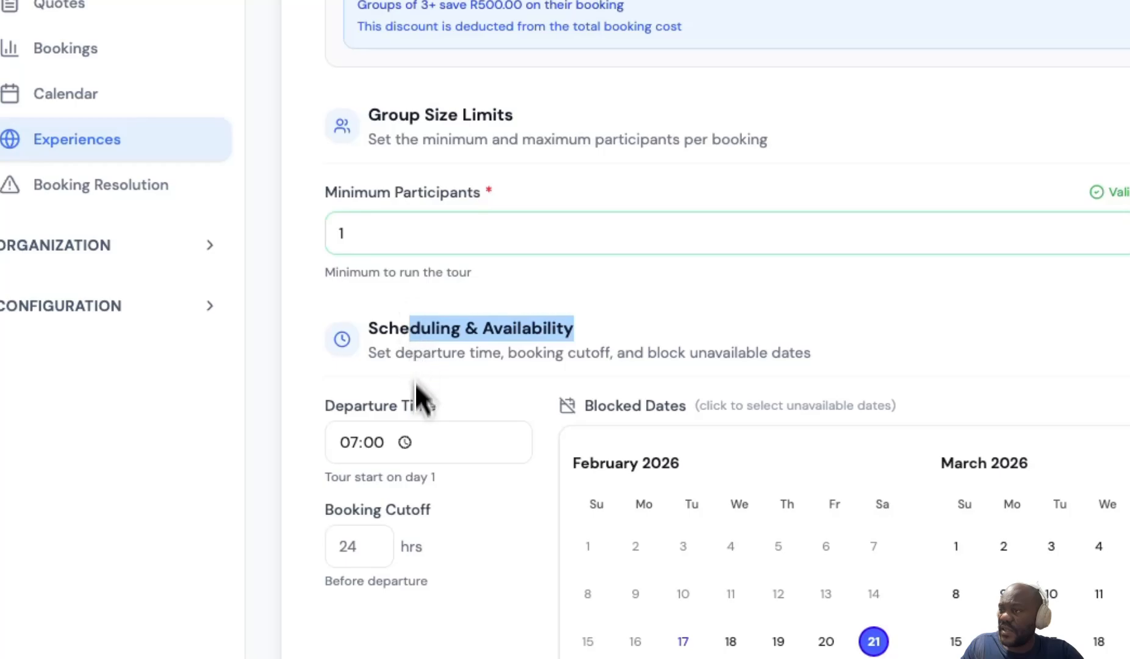
Block March 14, April 4 and April 11 as unavailable dates and continue to the itinerary step
{"action": "triple_click", "coordinate": [413, 410]}
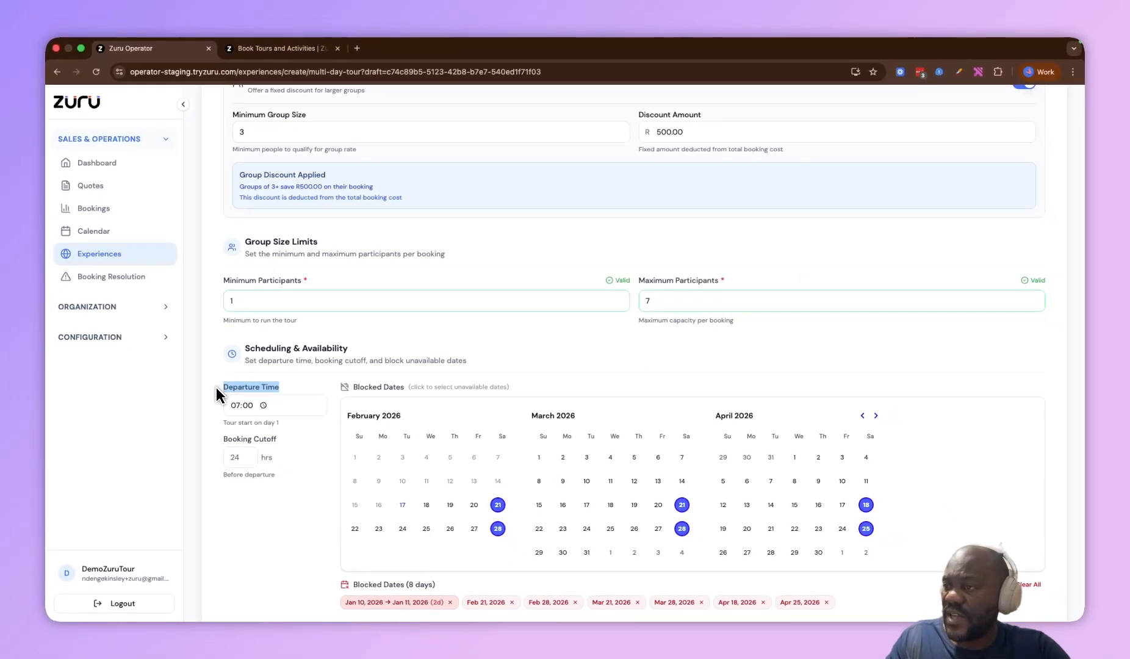
{"action": "triple_click", "coordinate": [257, 440]}
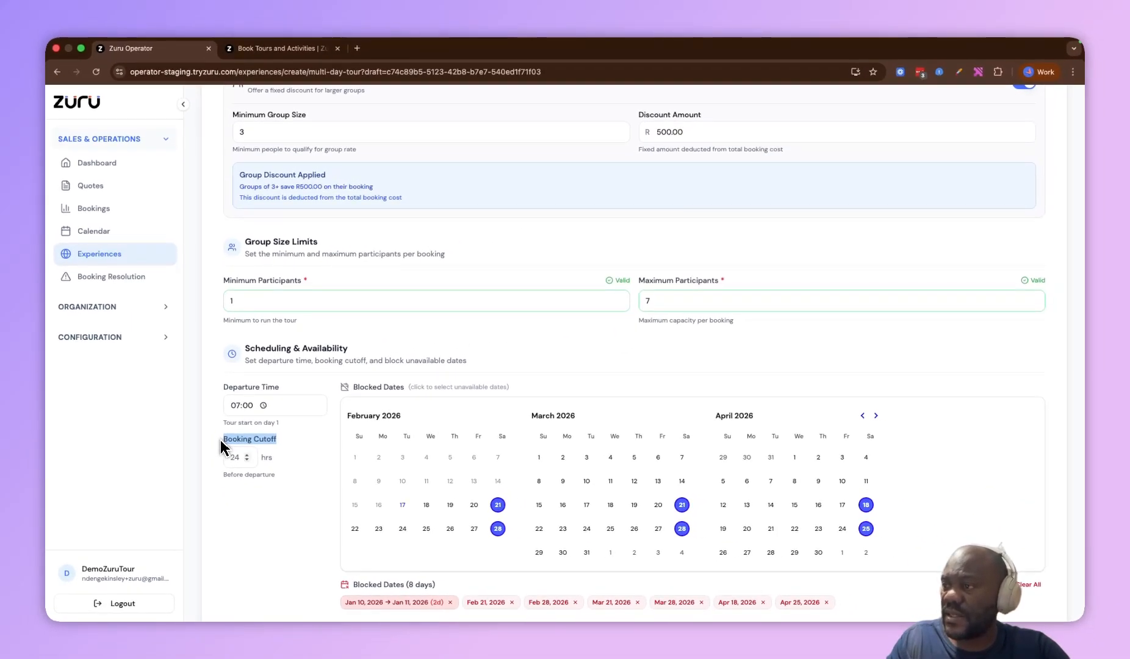
{"action": "triple_click", "coordinate": [355, 388]}
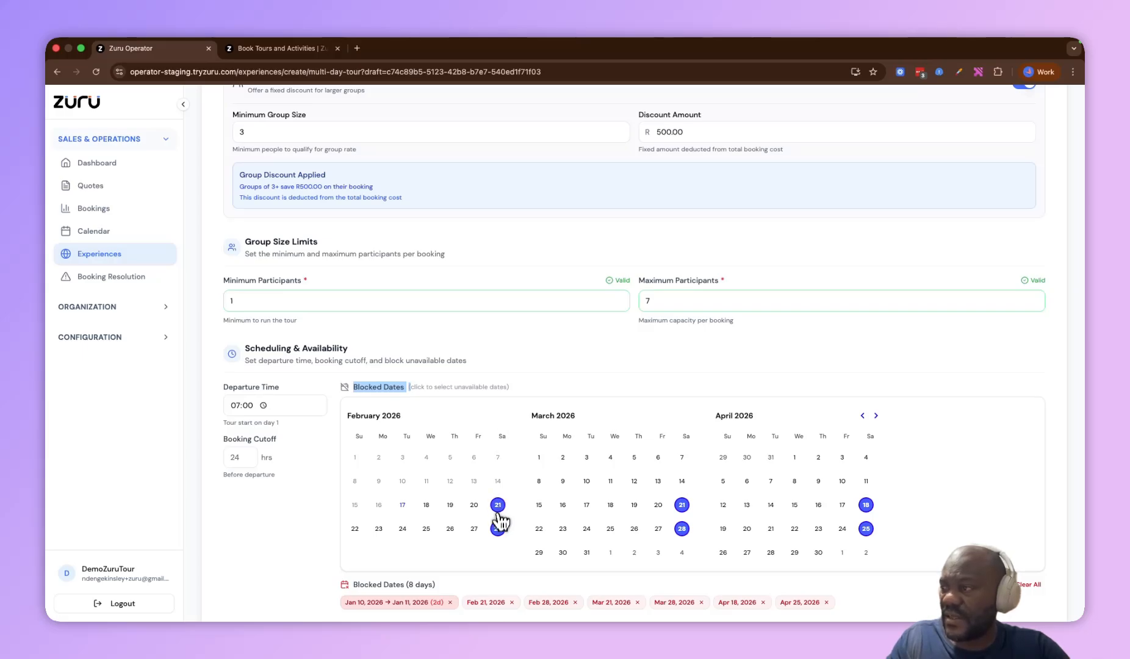
{"action": "left_click", "coordinate": [681, 481]}
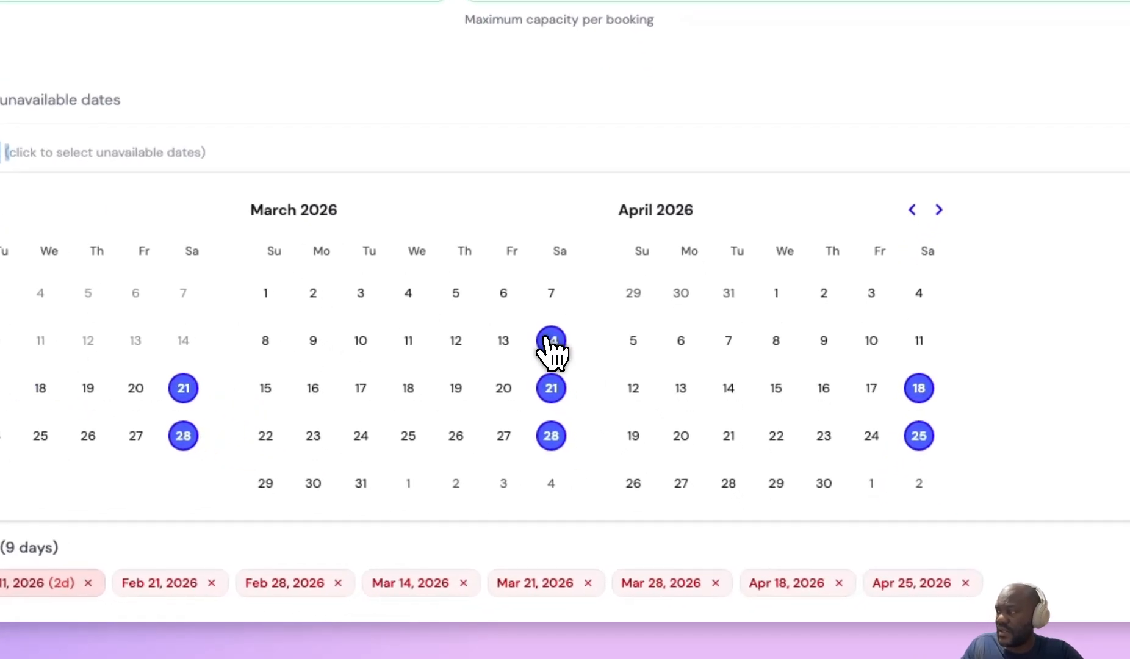
{"action": "left_click", "coordinate": [866, 481]}
{"action": "left_click", "coordinate": [866, 457]}
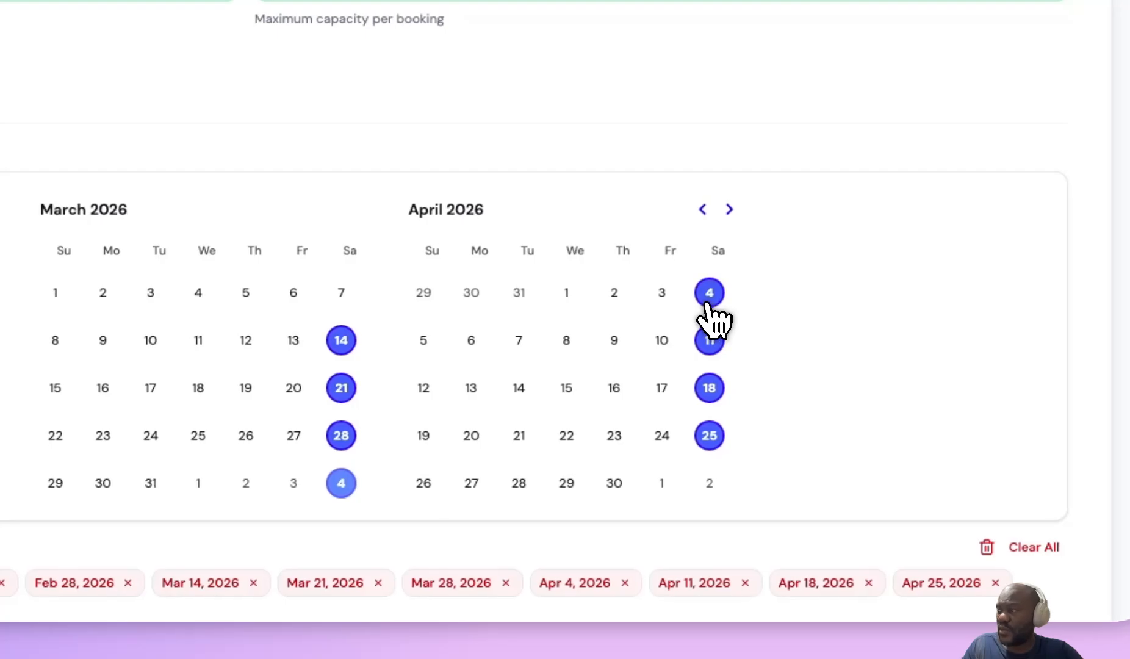
{"action": "scroll", "coordinate": [934, 391], "scroll_direction": "down", "scroll_amount": 6}
{"action": "scroll", "coordinate": [870, 380], "scroll_direction": "up", "scroll_amount": 5}
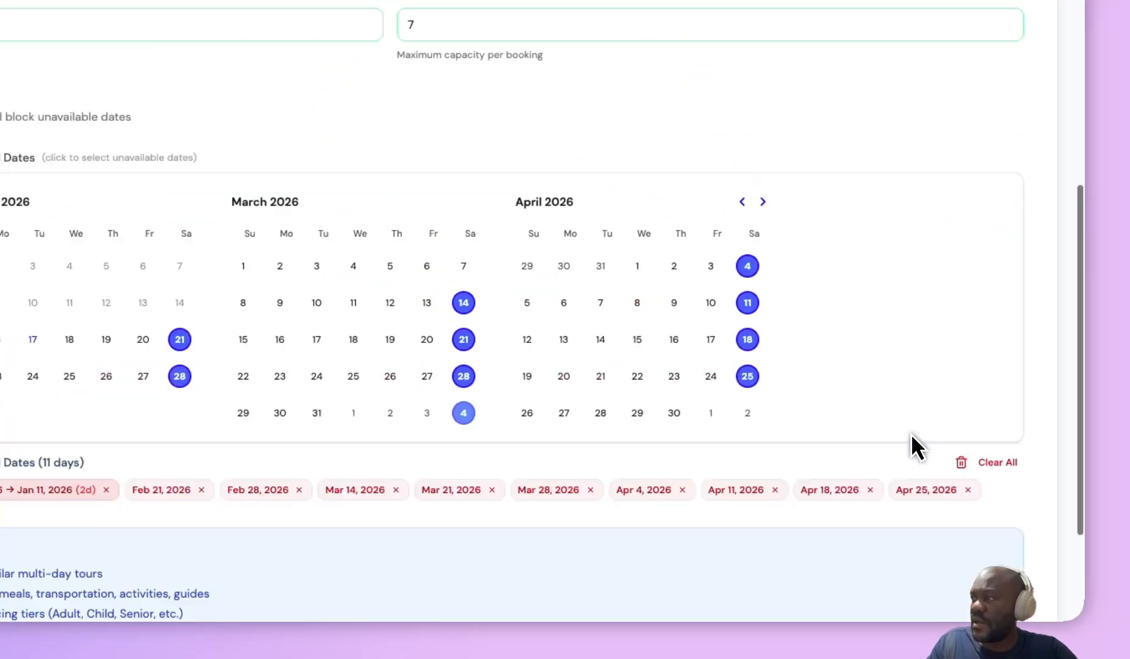
{"action": "scroll", "coordinate": [945, 401], "scroll_direction": "down", "scroll_amount": 5}
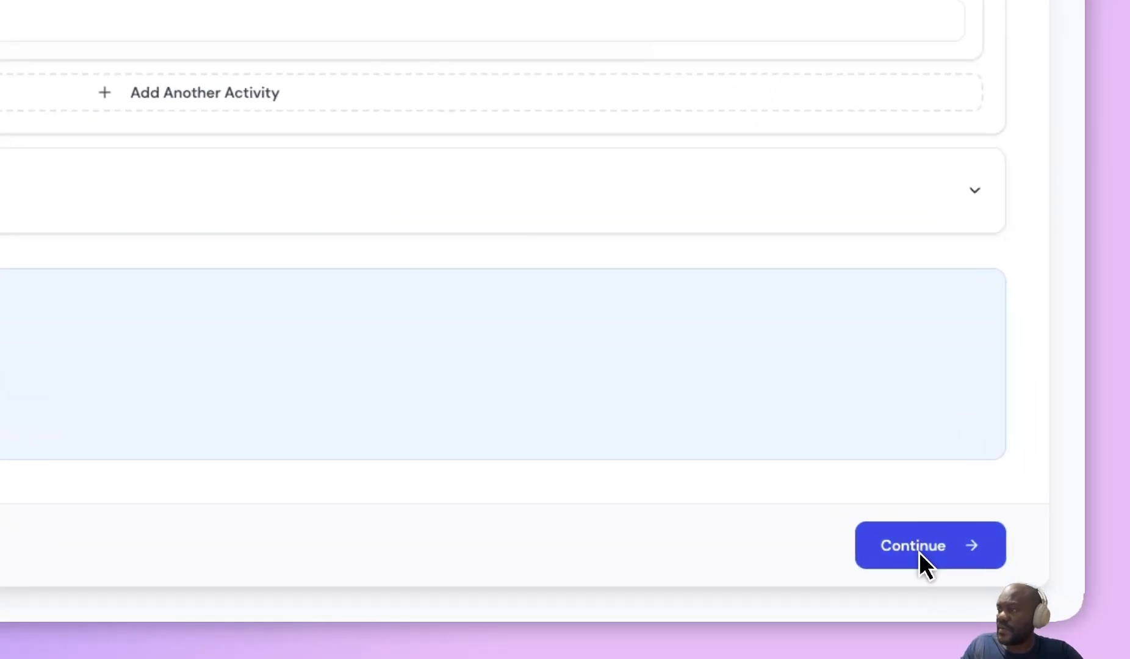
{"action": "left_click", "coordinate": [919, 552]}
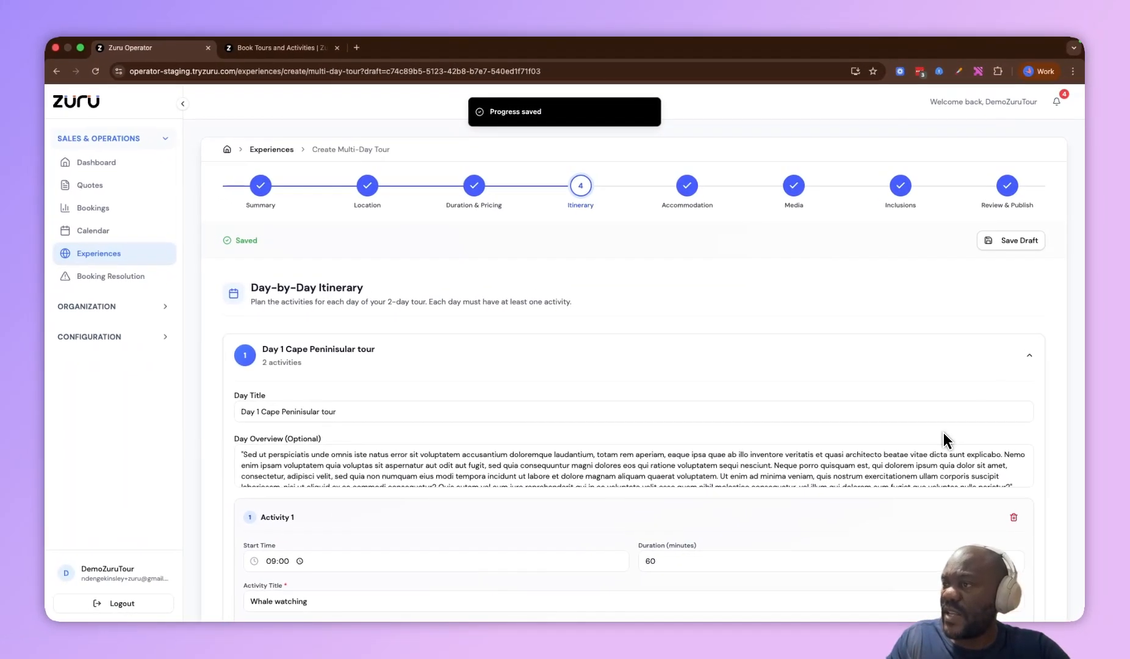
Review Day 1's title, overview and its two activities in the day-by-day itinerary
{"action": "triple_click", "coordinate": [365, 291]}
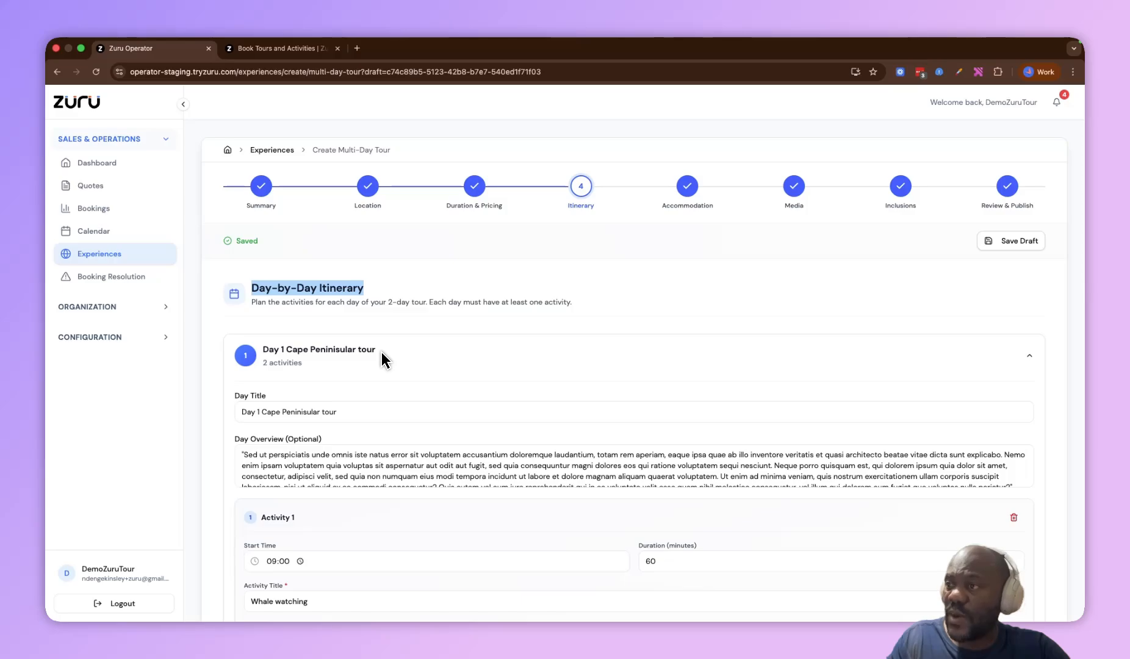
{"action": "scroll", "coordinate": [383, 360], "scroll_direction": "down", "scroll_amount": 3}
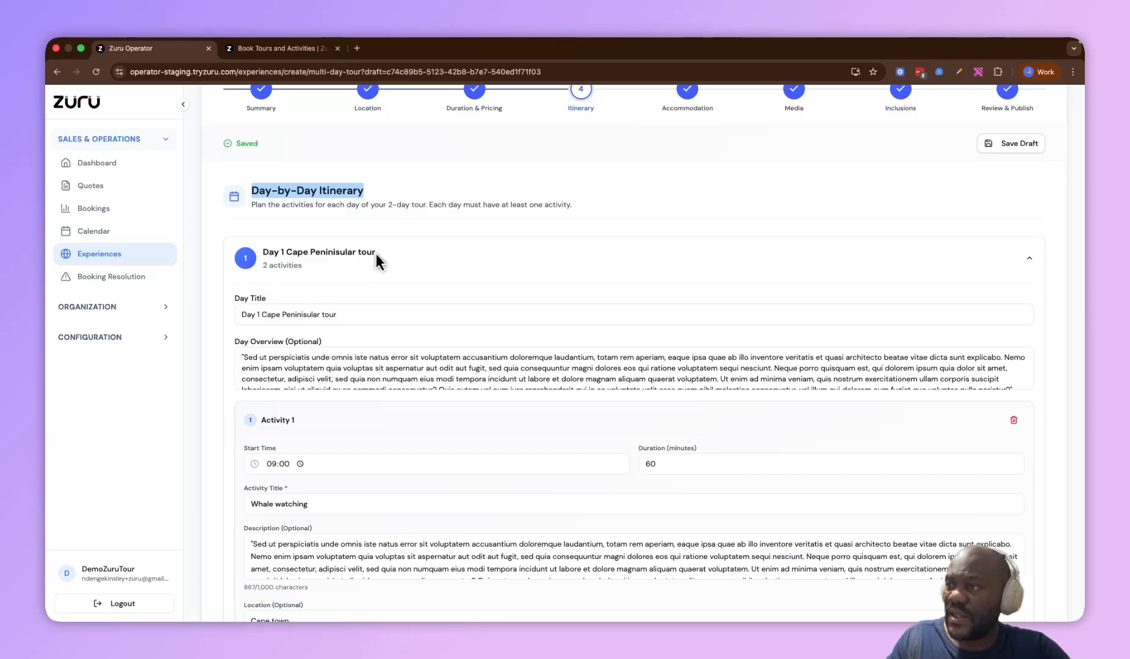
{"action": "triple_click", "coordinate": [318, 314]}
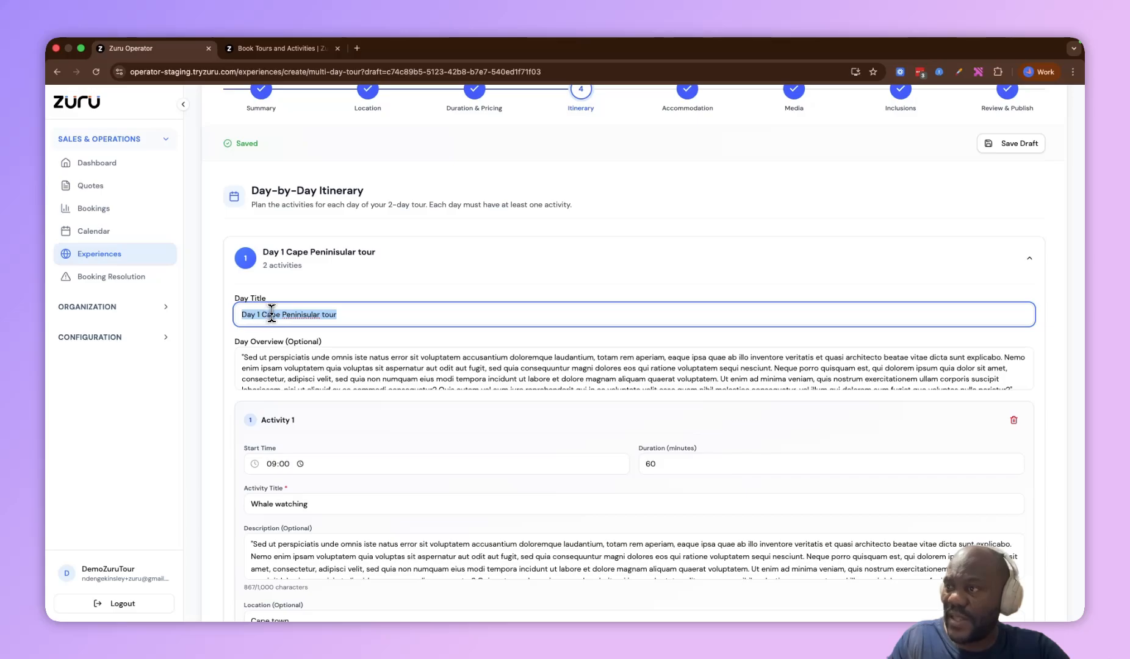
{"action": "scroll", "coordinate": [272, 315], "scroll_direction": "down", "scroll_amount": 2}
{"action": "left_click", "coordinate": [257, 368]}
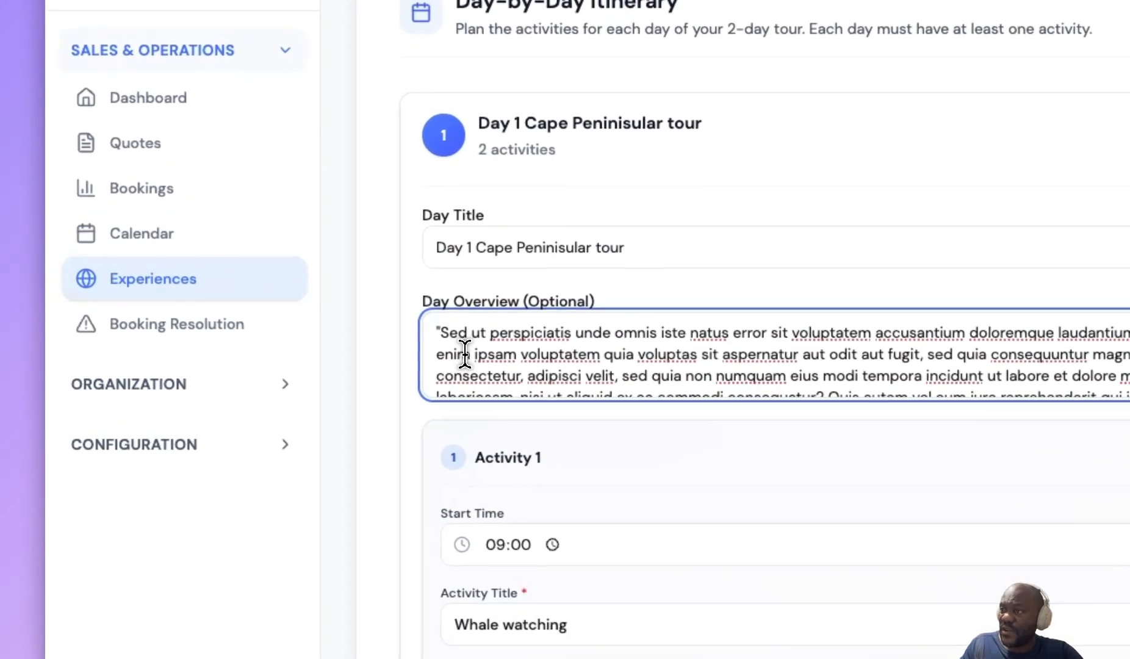
{"action": "scroll", "coordinate": [468, 354], "scroll_direction": "down", "scroll_amount": 1}
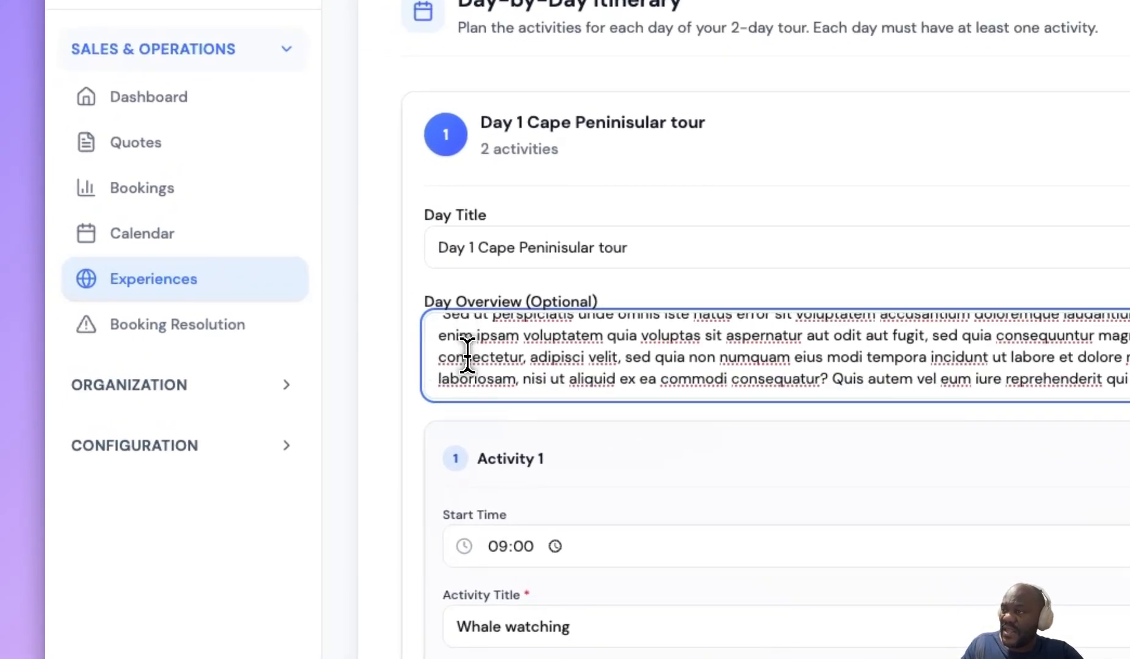
{"action": "left_click", "coordinate": [504, 411]}
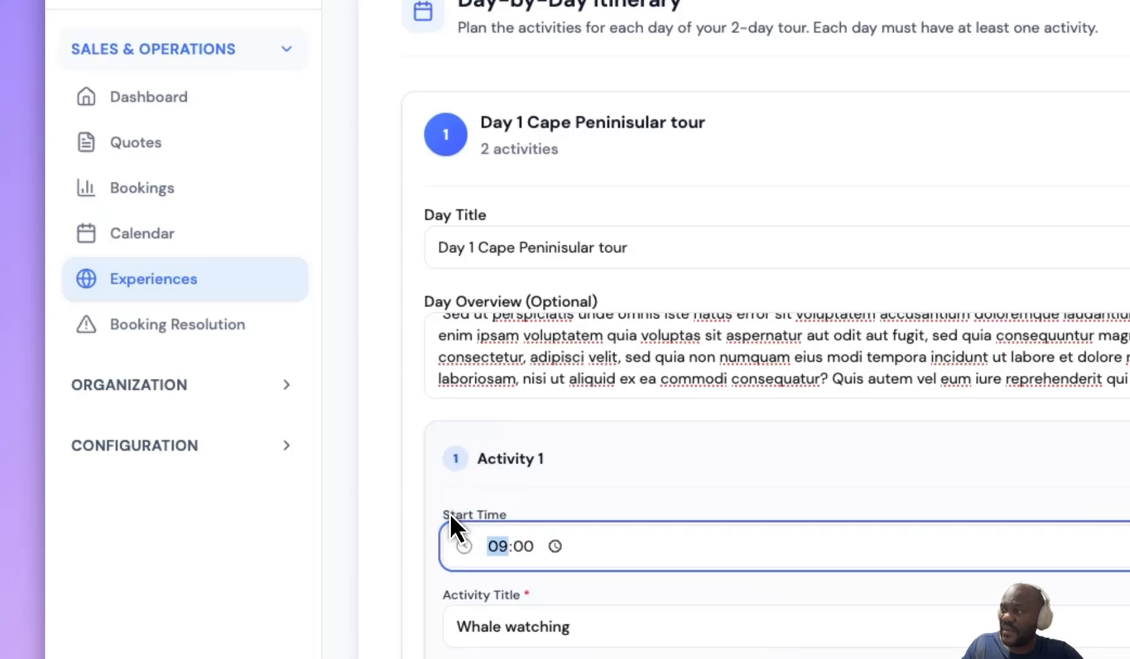
{"action": "left_click", "coordinate": [335, 382]}
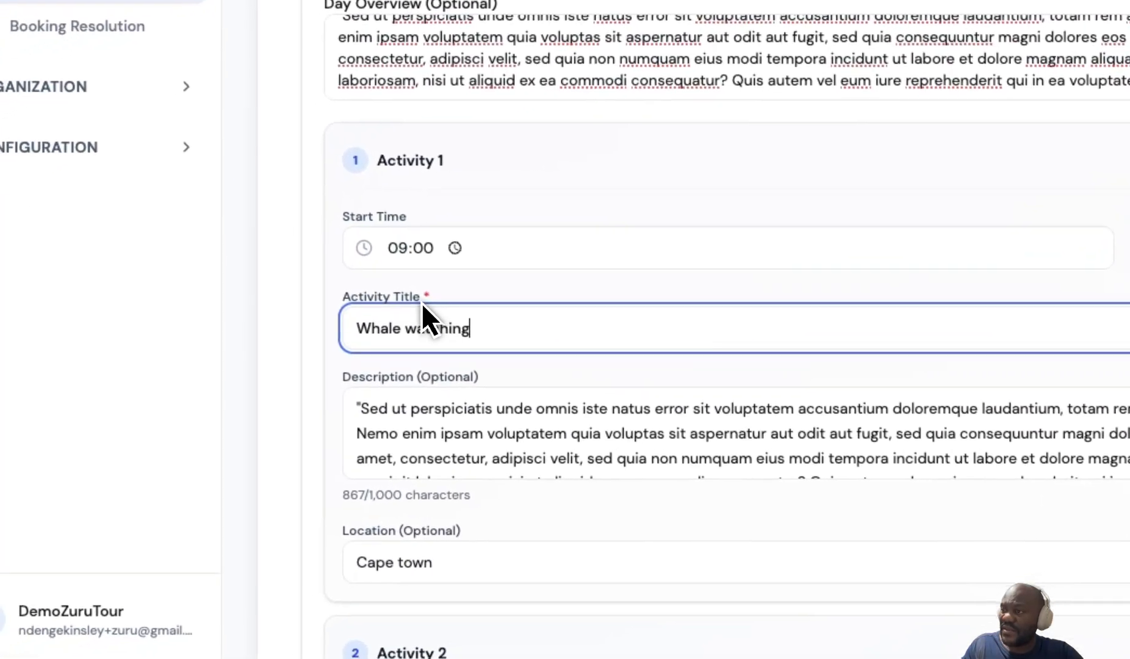
{"action": "scroll", "coordinate": [271, 349], "scroll_direction": "down", "scroll_amount": 3}
{"action": "left_click_drag", "start_coordinate": [342, 224], "coordinate": [209, 231]}
{"action": "left_click_drag", "start_coordinate": [516, 160], "coordinate": [374, 170]}
{"action": "scroll", "coordinate": [373, 170], "scroll_direction": "down", "scroll_amount": 3}
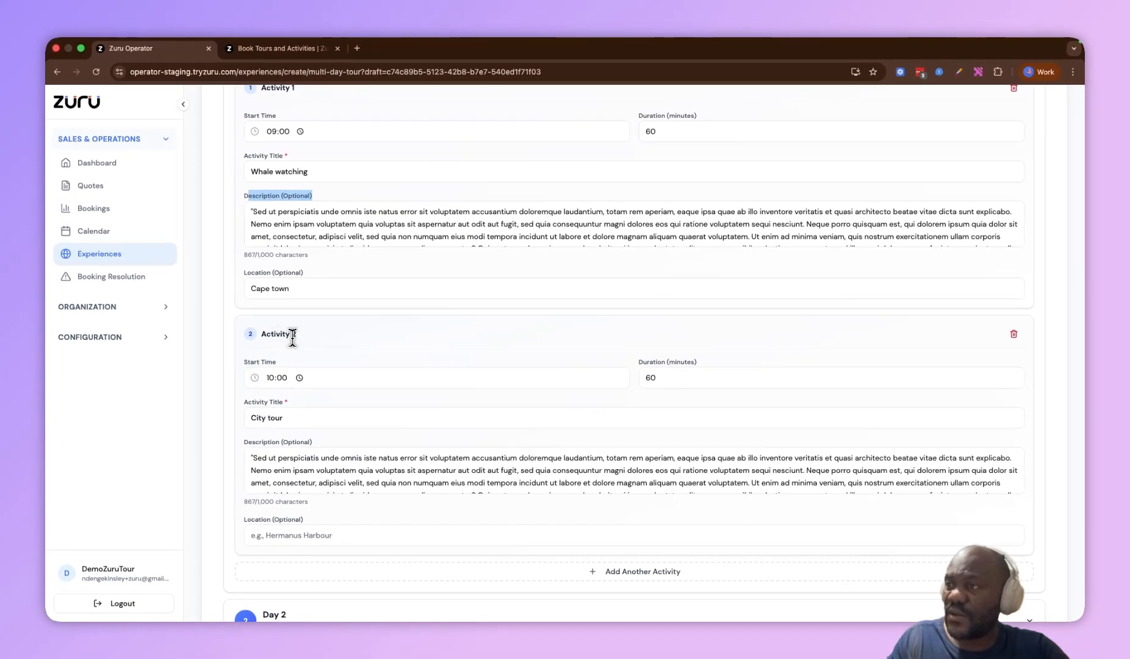
{"action": "scroll", "coordinate": [293, 336], "scroll_direction": "down", "scroll_amount": 5}
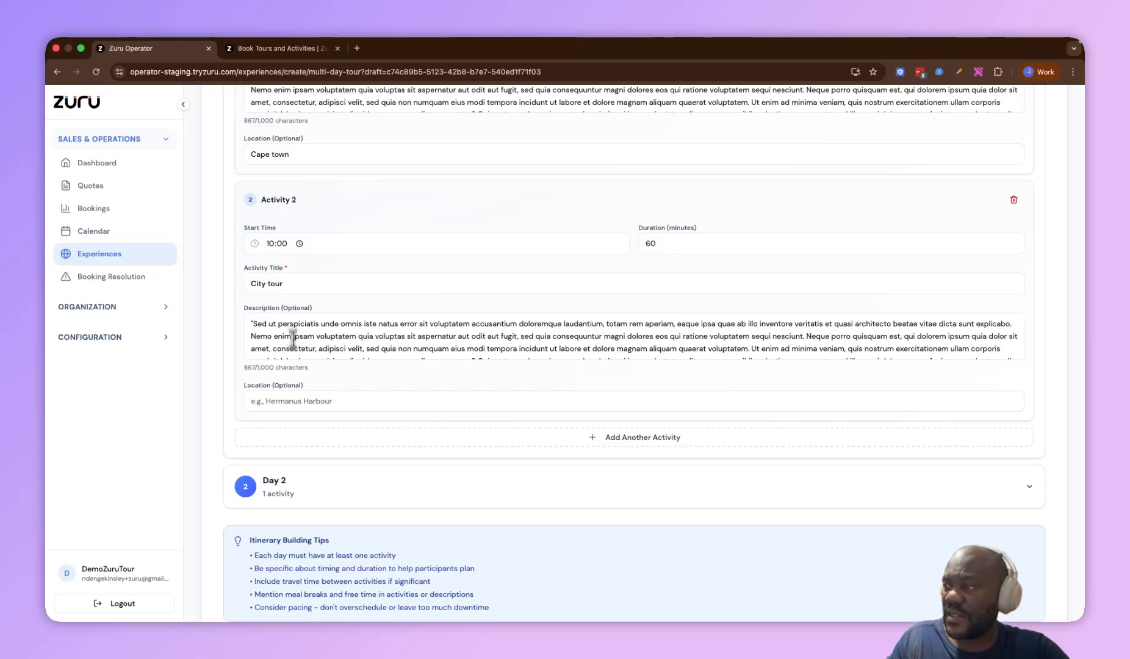
Expand Day 2, review its Kyte surfing activity, and continue to the accommodation step
{"action": "left_click", "coordinate": [286, 487]}
{"action": "scroll", "coordinate": [290, 500], "scroll_direction": "up", "scroll_amount": 3}
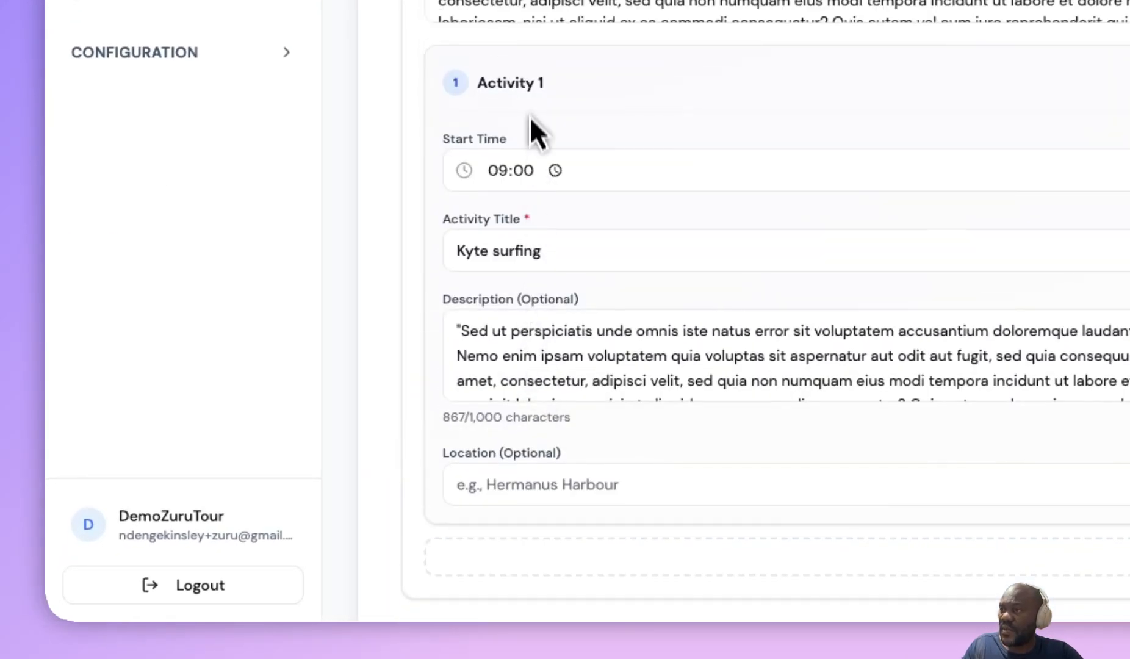
{"action": "left_click_drag", "start_coordinate": [496, 305], "coordinate": [597, 431]}
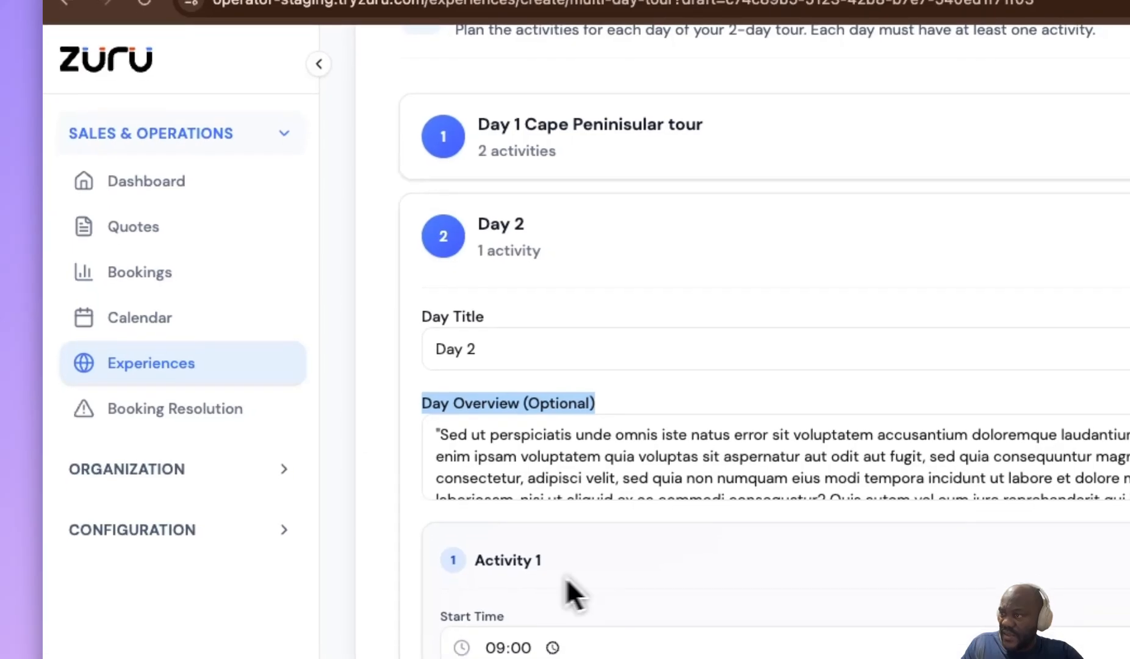
{"action": "left_click", "coordinate": [541, 629]}
{"action": "left_click_drag", "start_coordinate": [473, 582], "coordinate": [446, 581]}
{"action": "scroll", "coordinate": [455, 461], "scroll_direction": "down", "scroll_amount": 3}
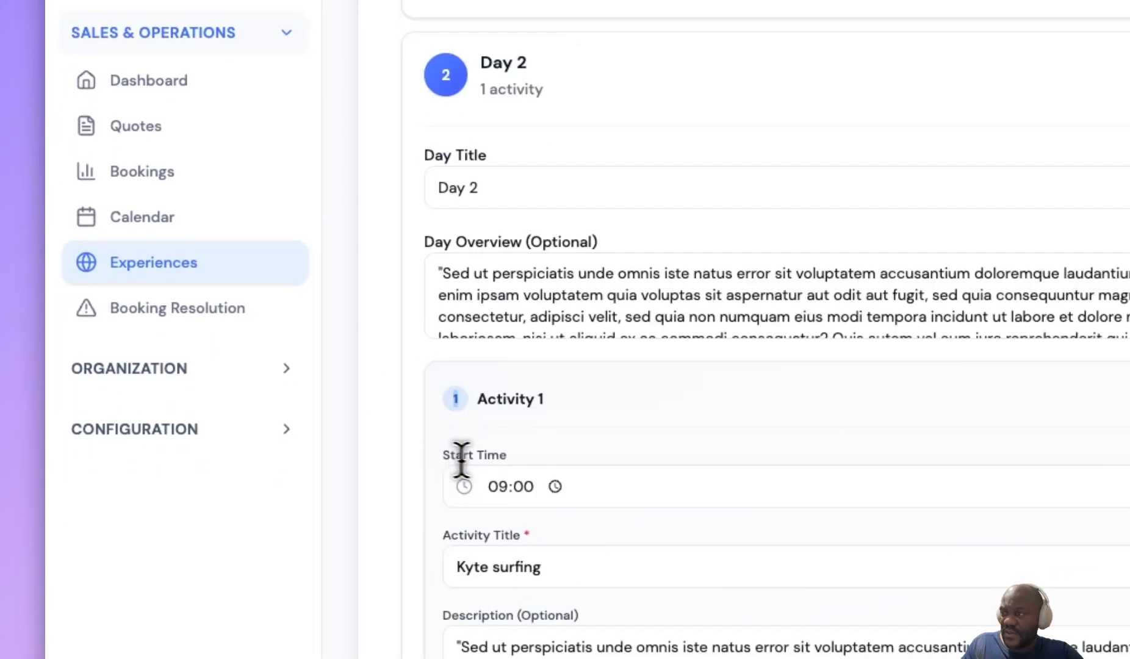
{"action": "scroll", "coordinate": [511, 463], "scroll_direction": "up", "scroll_amount": 2}
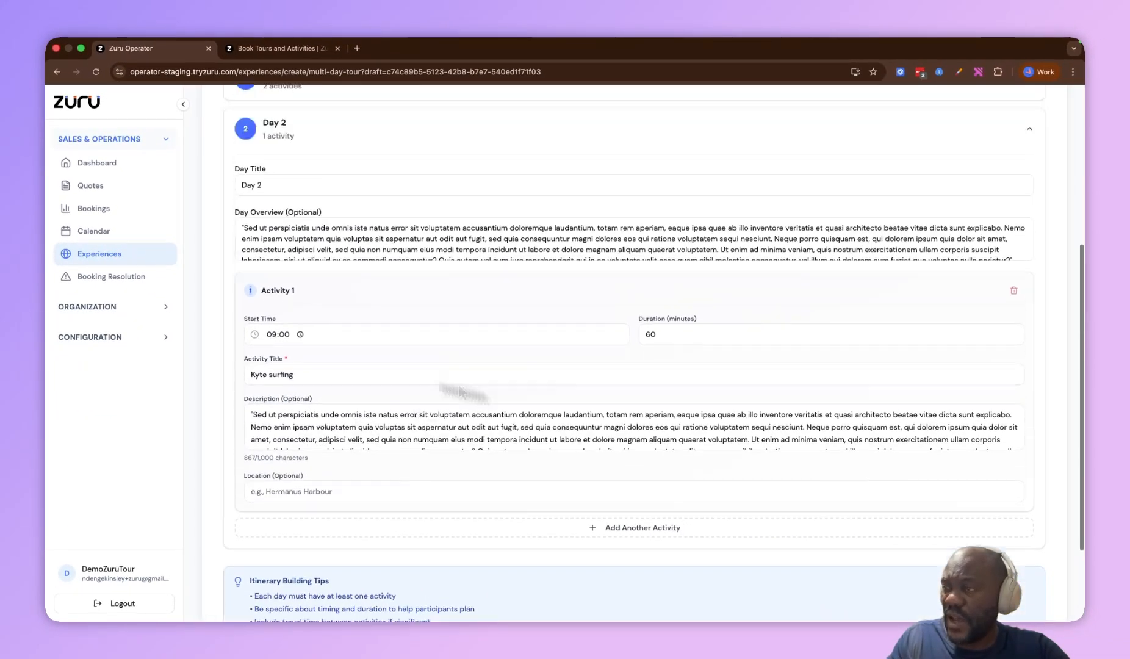
{"action": "scroll", "coordinate": [646, 434], "scroll_direction": "up", "scroll_amount": 3}
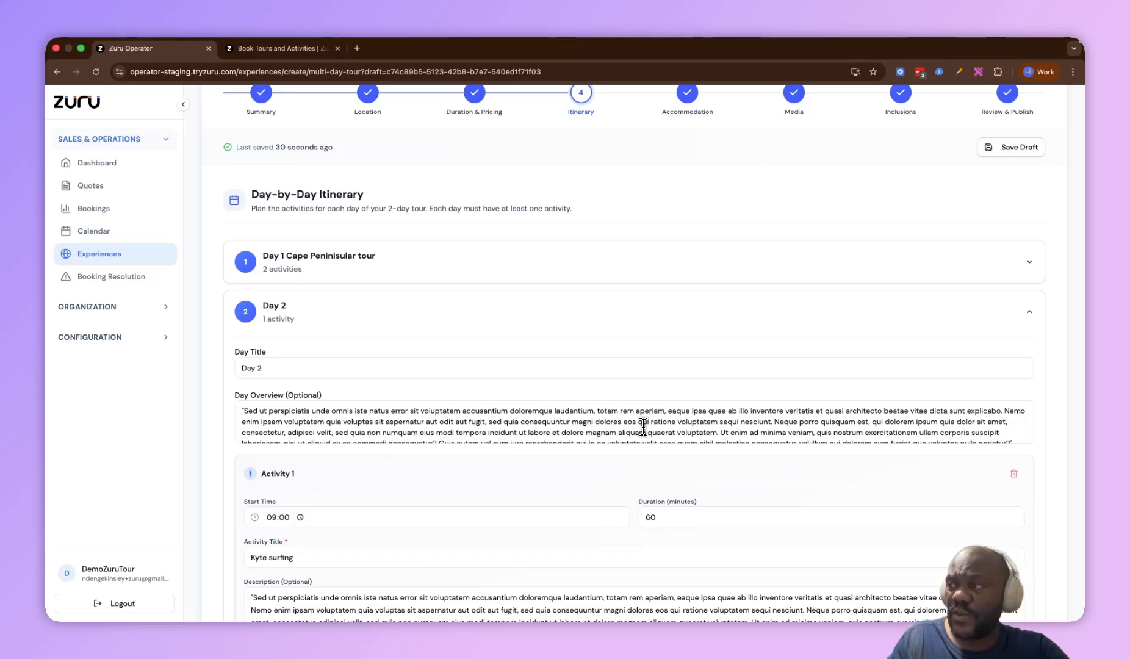
{"action": "scroll", "coordinate": [647, 379], "scroll_direction": "down", "scroll_amount": 5}
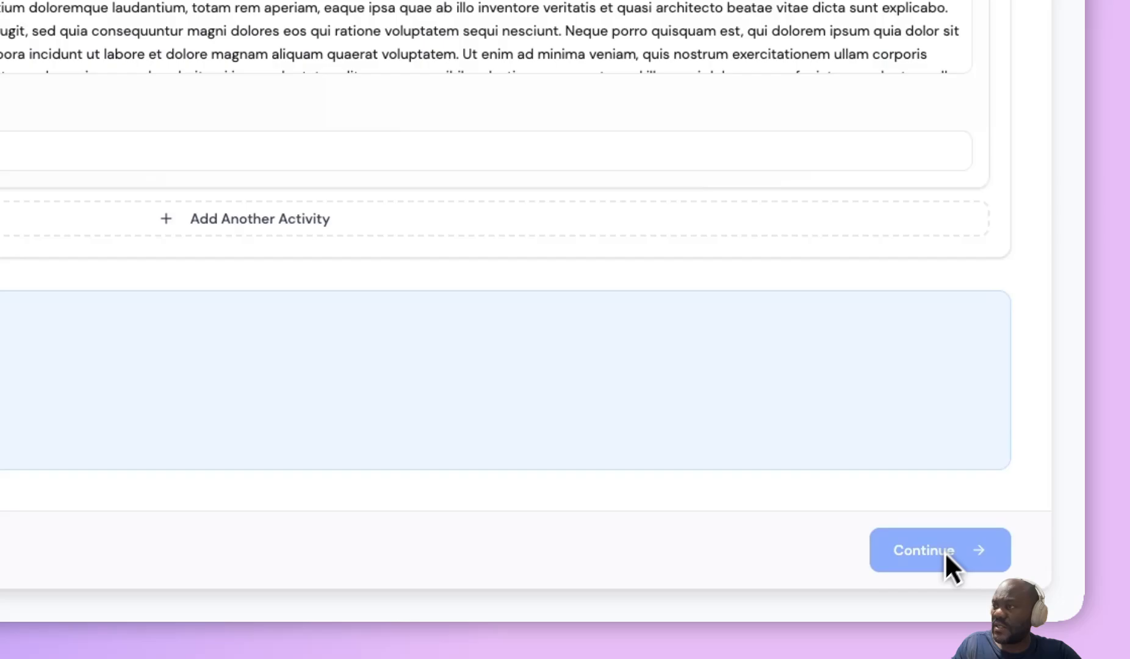
{"action": "left_click", "coordinate": [945, 551]}
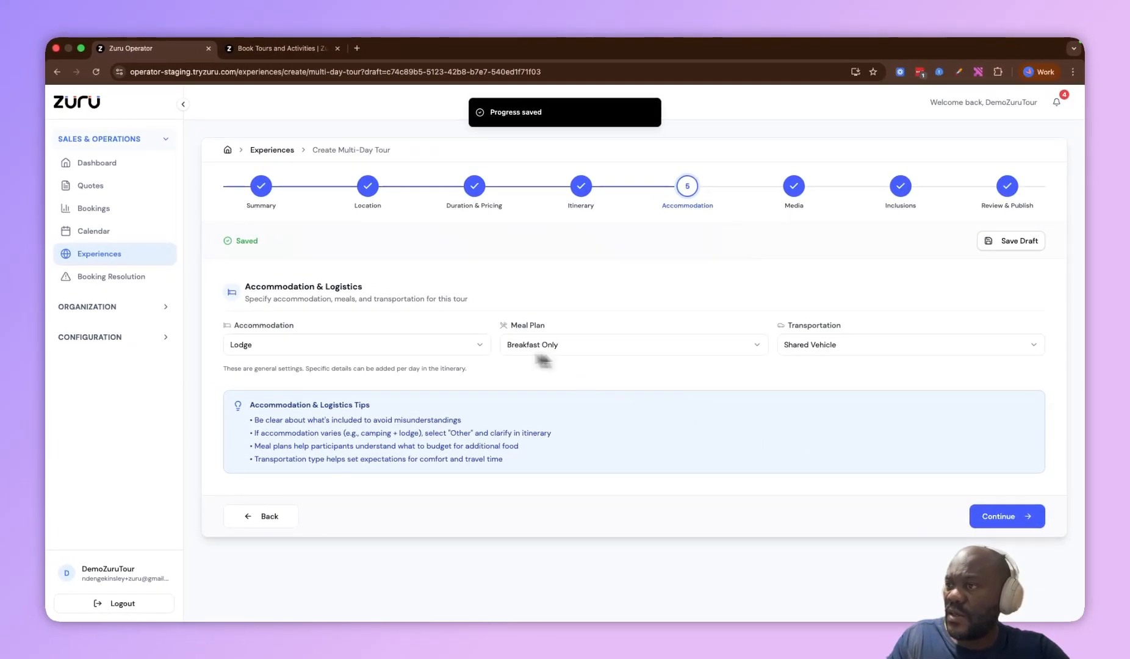
Review the accommodation options keeping Lodge, and set the meal plan to Half Board
{"action": "left_click_drag", "start_coordinate": [245, 287], "coordinate": [363, 287]}
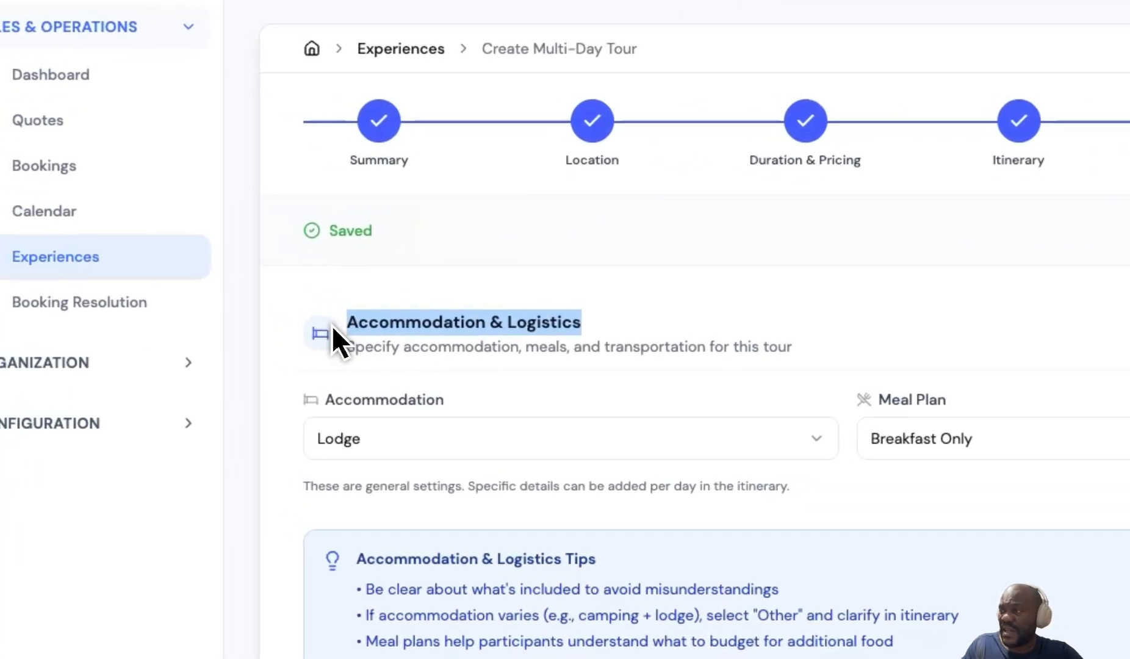
{"action": "left_click_drag", "start_coordinate": [341, 401], "coordinate": [458, 427]}
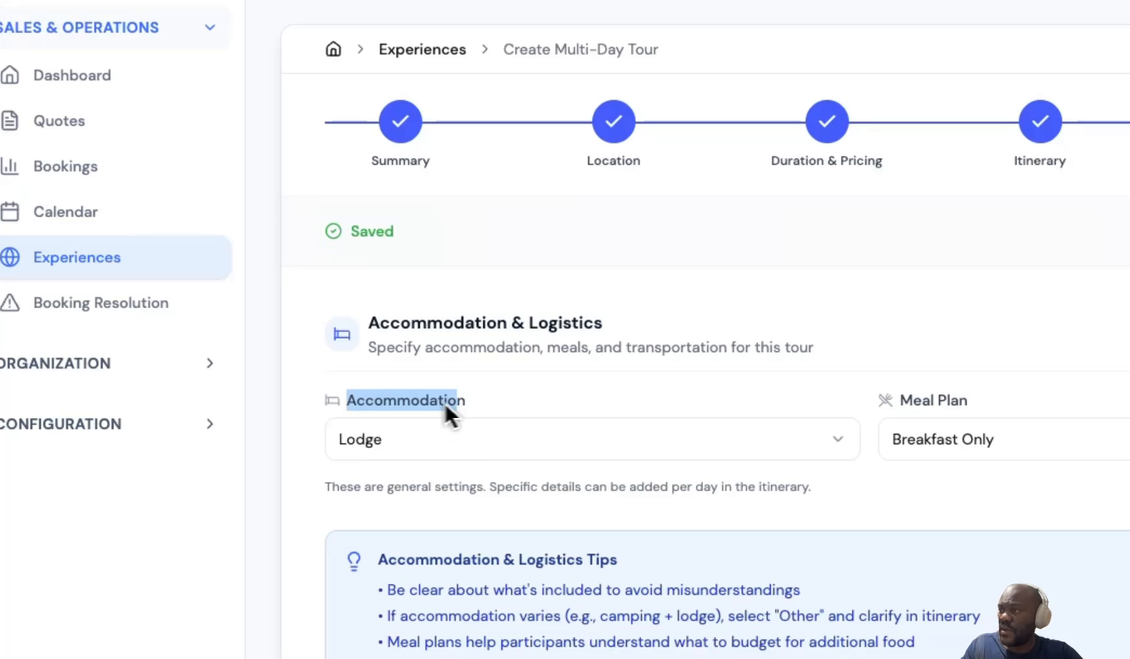
{"action": "left_click", "coordinate": [579, 443]}
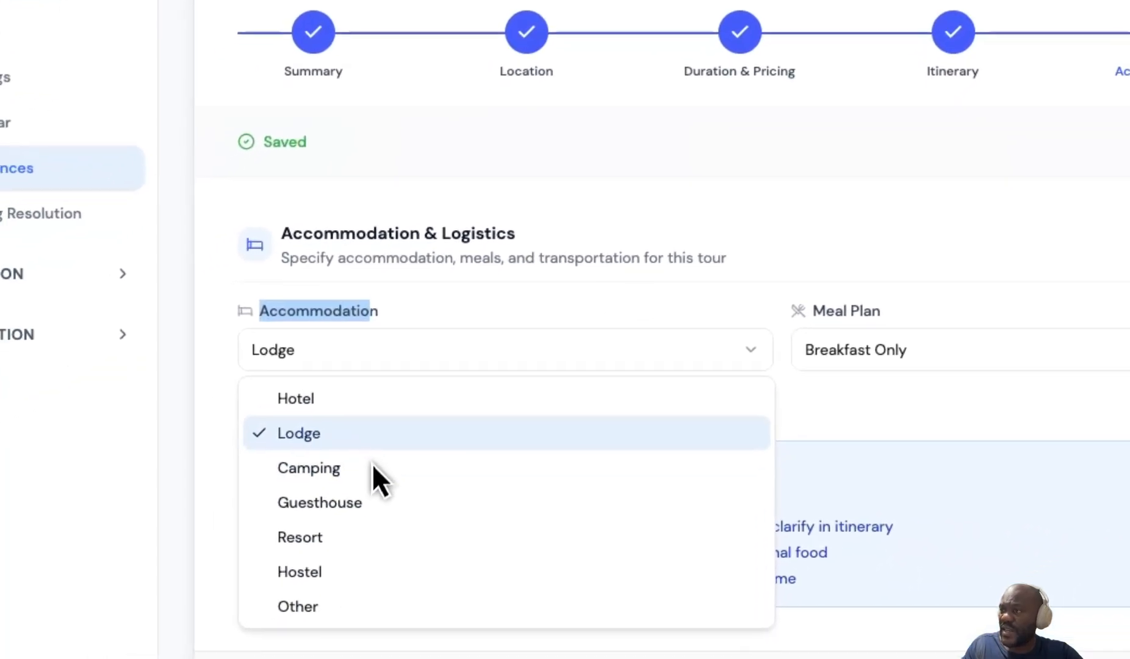
{"action": "left_click", "coordinate": [372, 442]}
{"action": "left_click", "coordinate": [360, 432]}
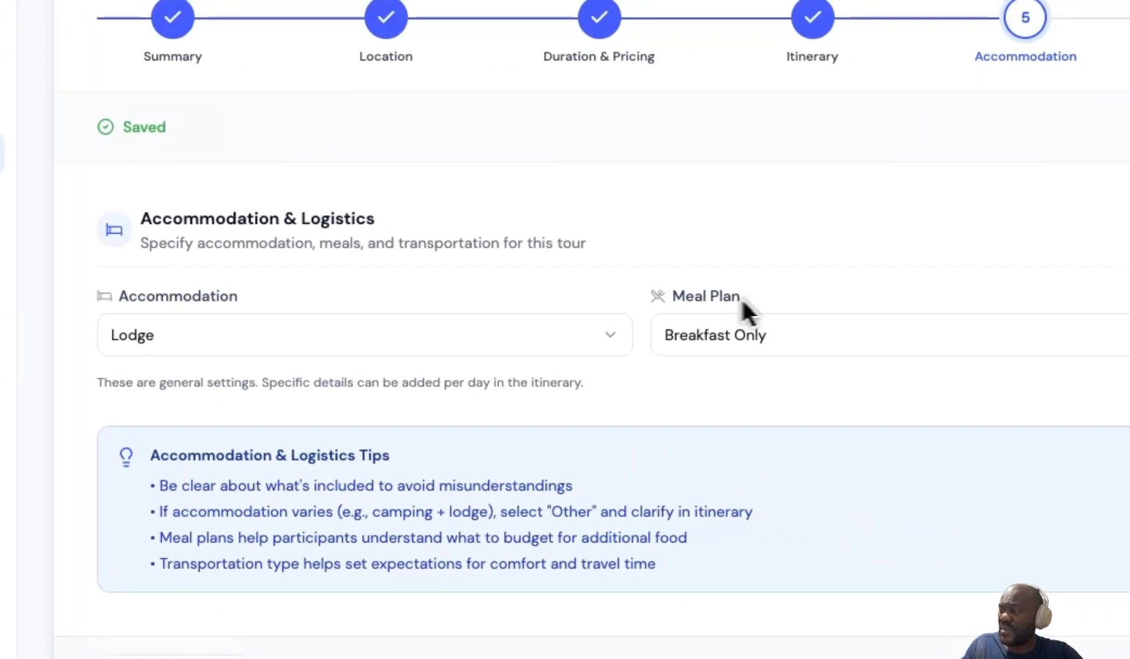
{"action": "left_click", "coordinate": [677, 321]}
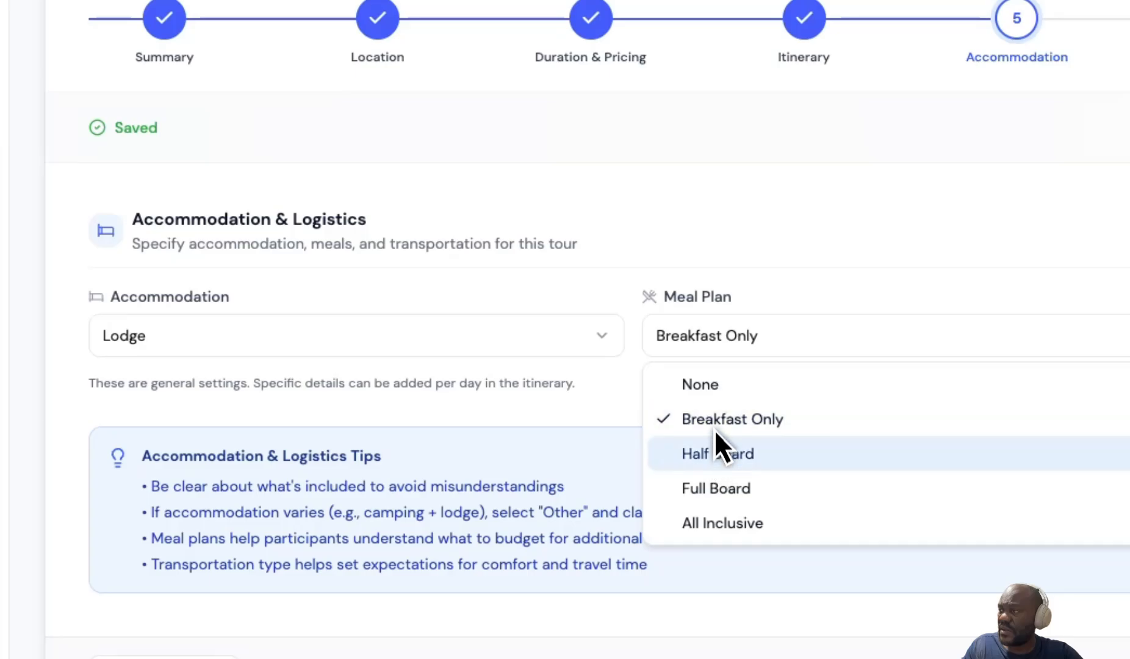
{"action": "left_click", "coordinate": [718, 448]}
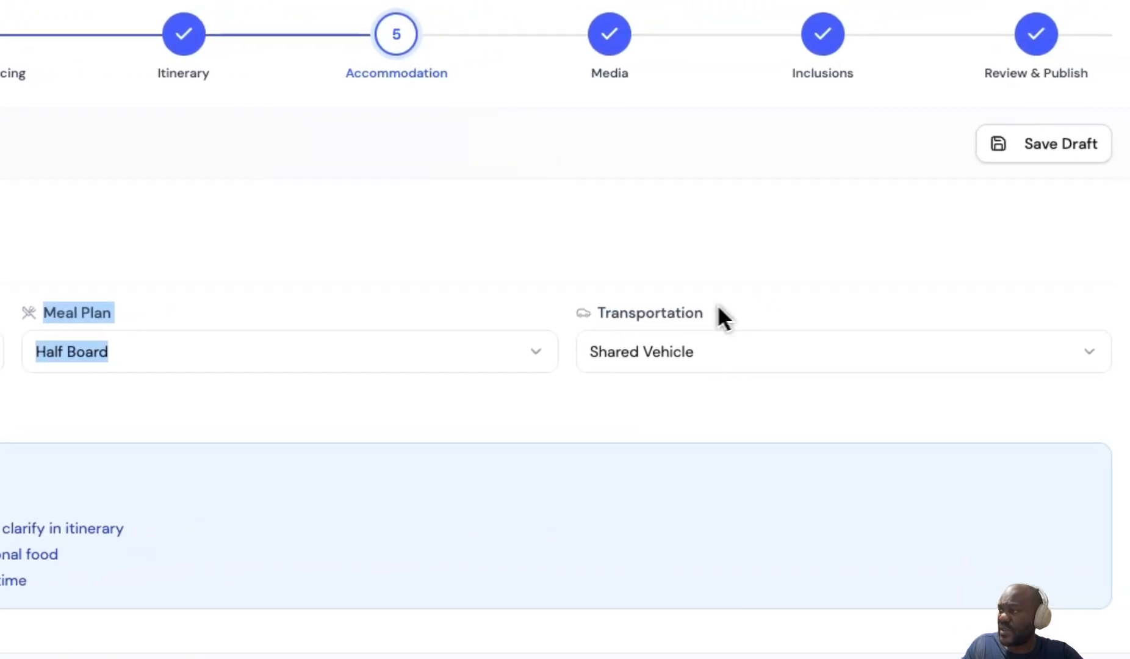
Set the transportation to Coach and continue to the media step
{"action": "left_click", "coordinate": [592, 335]}
{"action": "key", "text": "Down"}
{"action": "key", "text": "Return"}
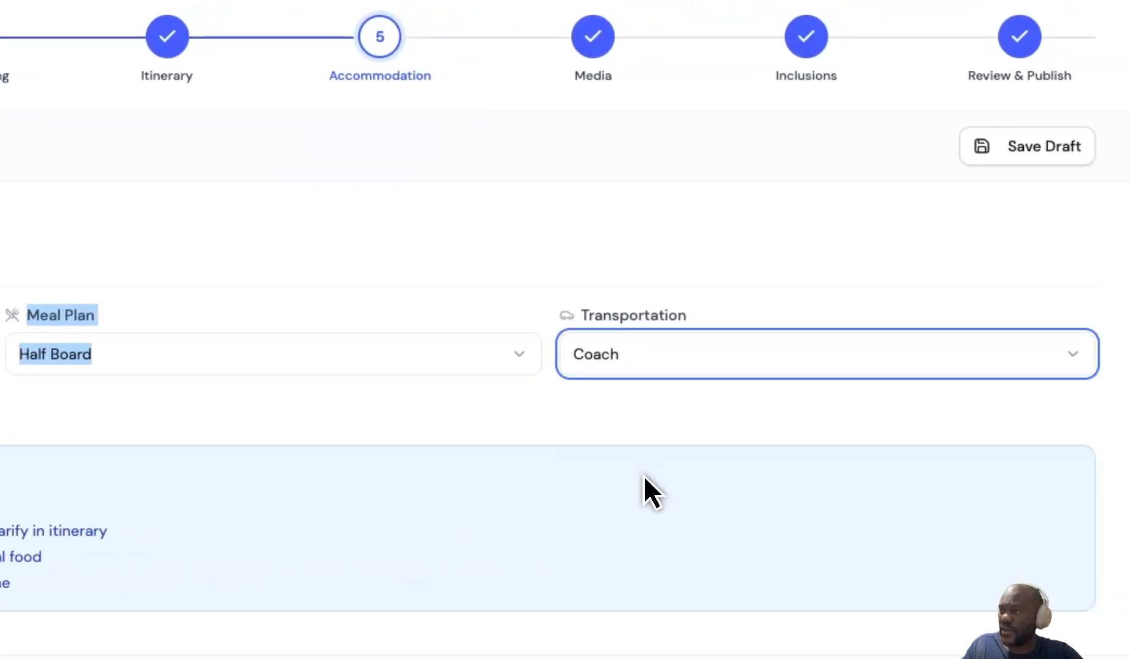
{"action": "left_click", "coordinate": [244, 365]}
{"action": "left_click", "coordinate": [258, 364]}
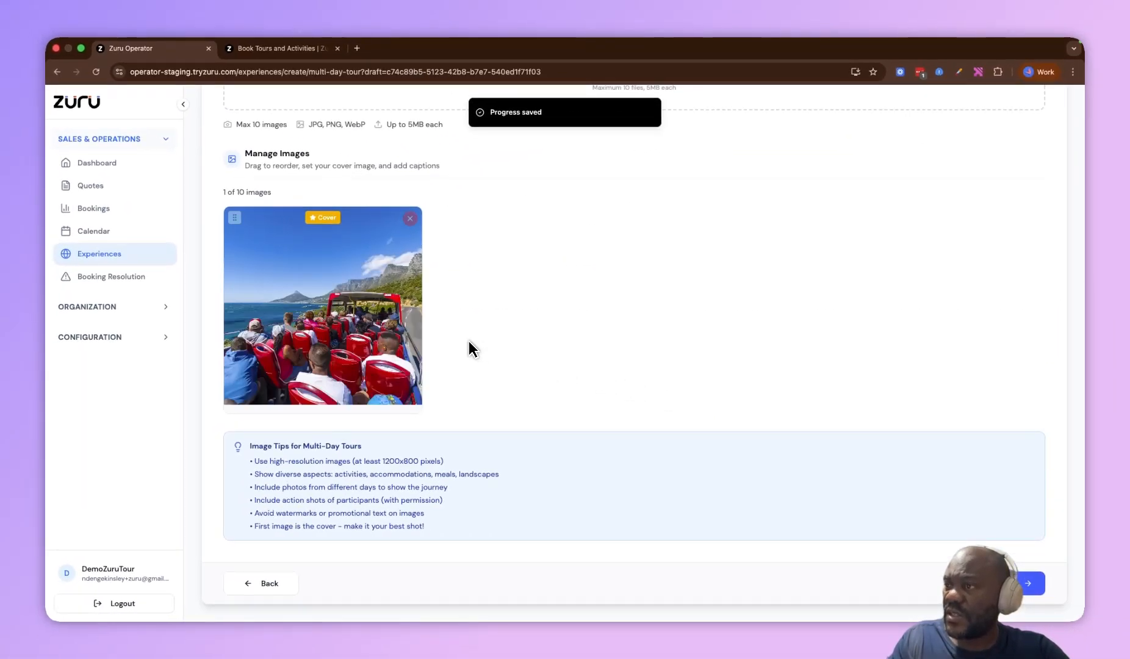
Review the uploaded cover image and the included and excluded items lists
{"action": "scroll", "coordinate": [320, 343], "scroll_direction": "up", "scroll_amount": 10}
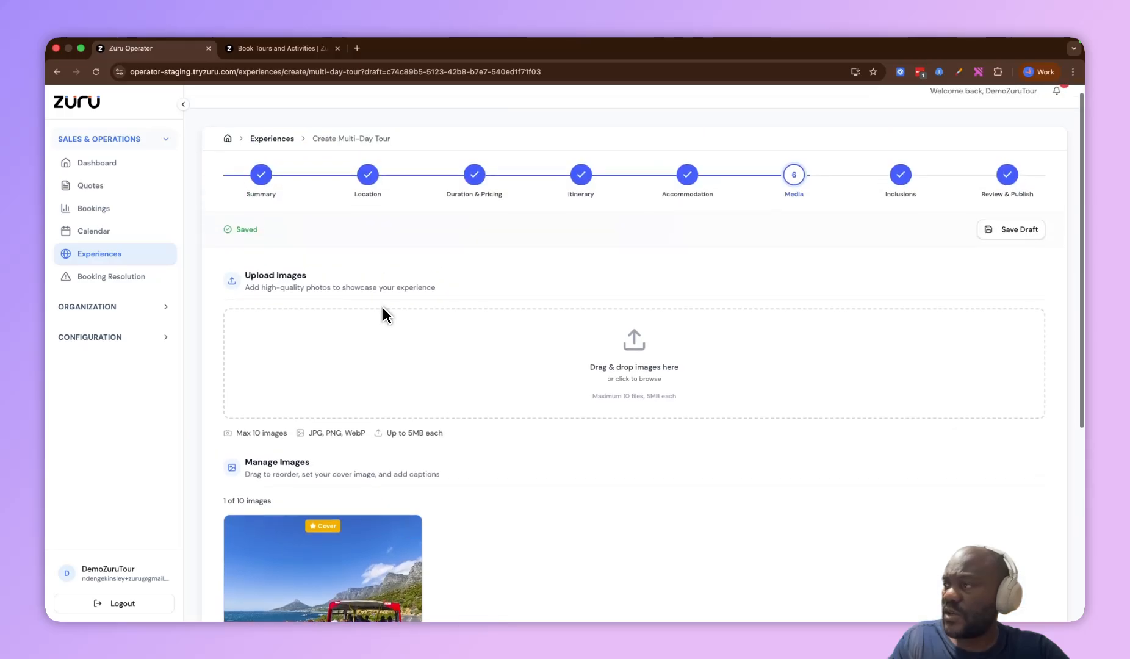
{"action": "scroll", "coordinate": [573, 280], "scroll_direction": "down", "scroll_amount": 10}
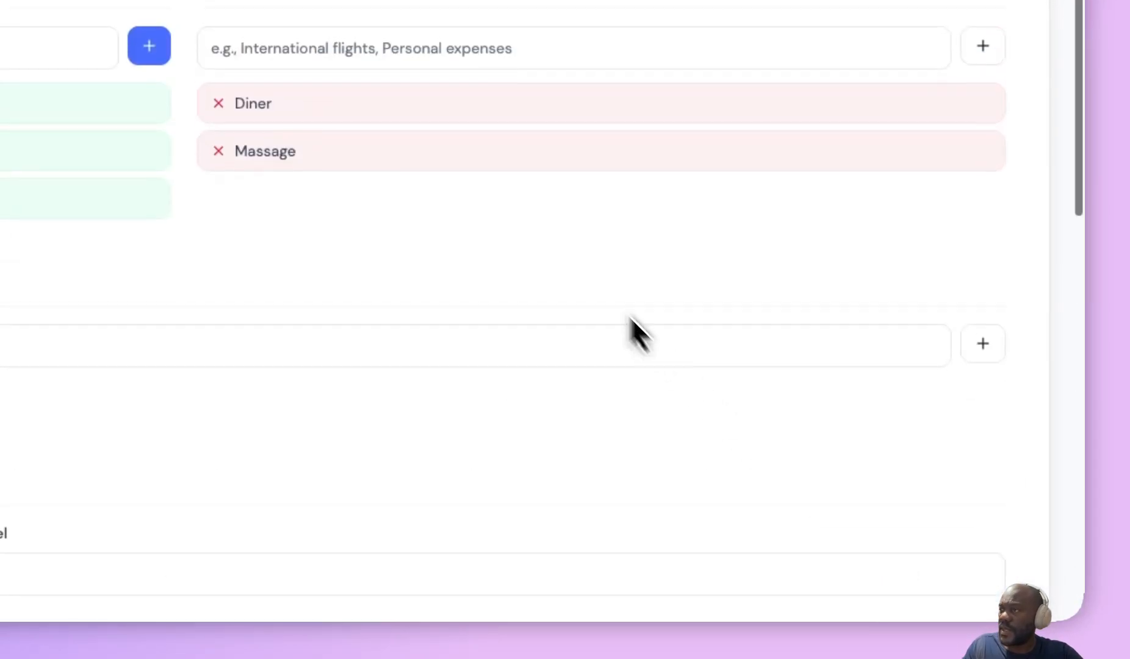
{"action": "left_click_drag", "start_coordinate": [488, 269], "coordinate": [353, 268]}
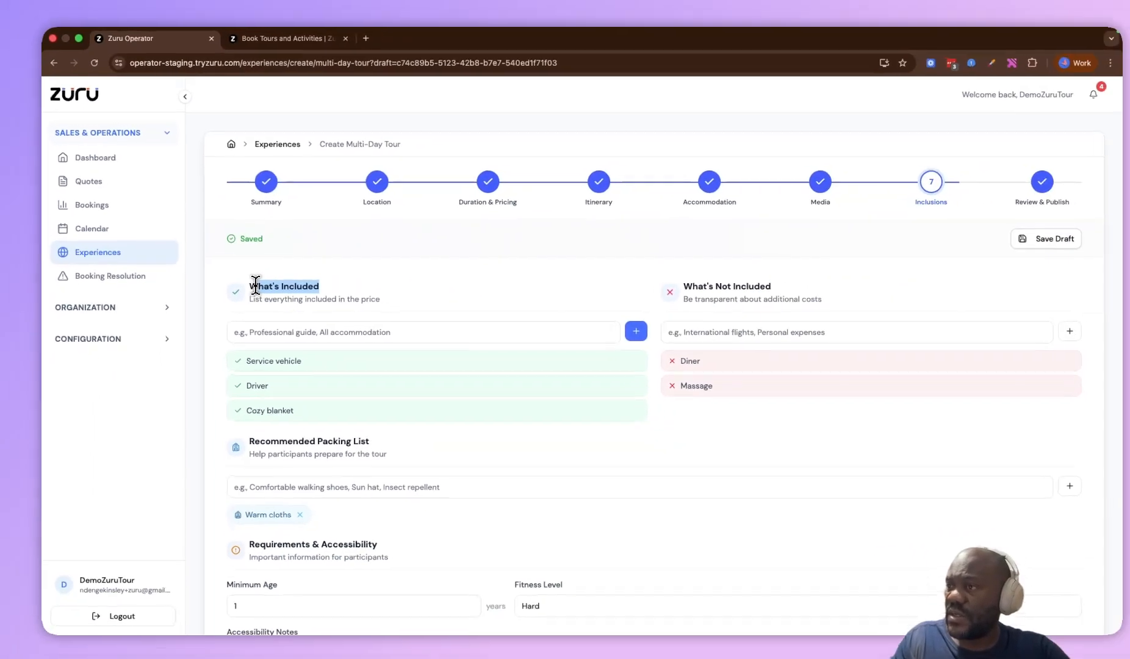
{"action": "left_click", "coordinate": [251, 286]}
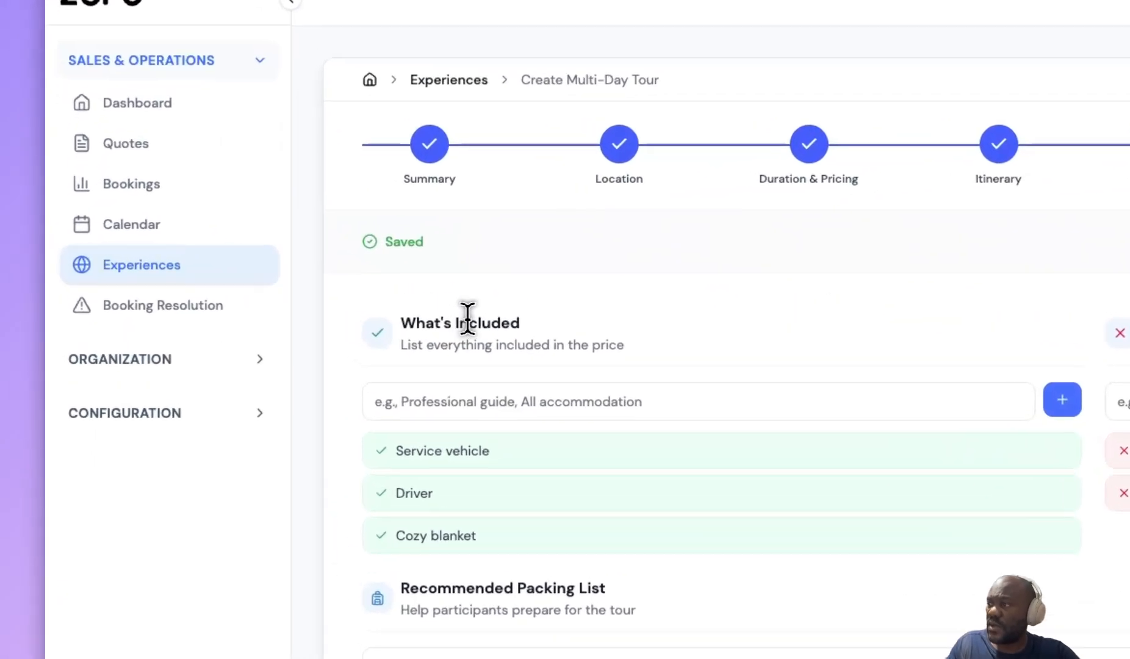
Review the packing list, requirements and accessibility details, and cancellation policy on the inclusions step
{"action": "scroll", "coordinate": [777, 326], "scroll_direction": "down", "scroll_amount": 2}
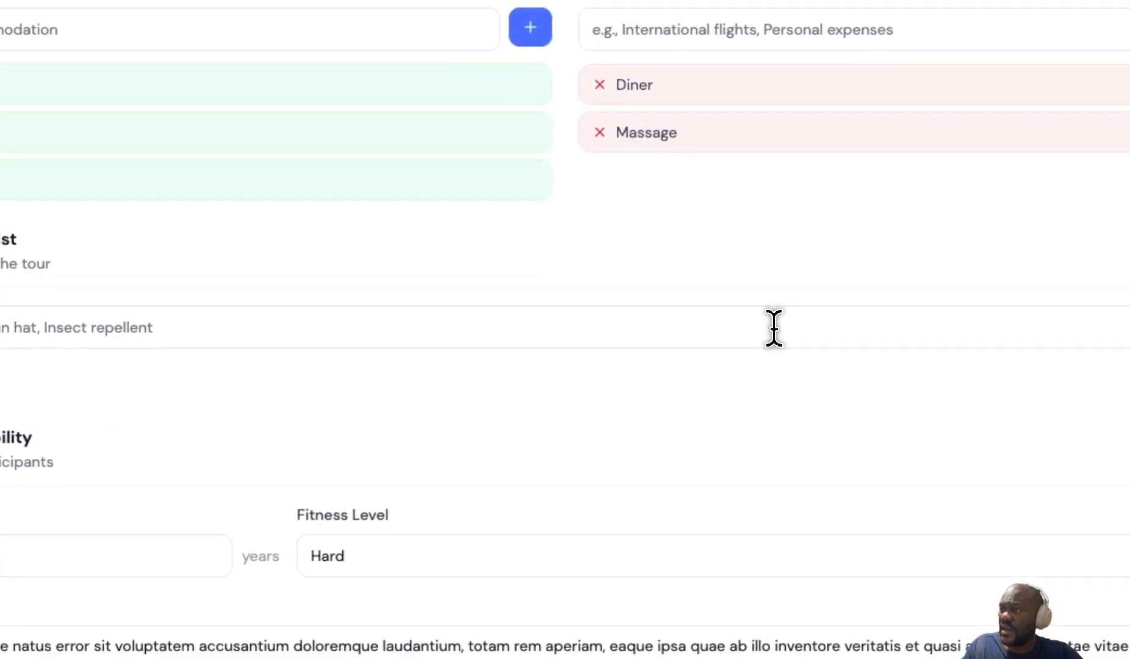
{"action": "triple_click", "coordinate": [455, 272]}
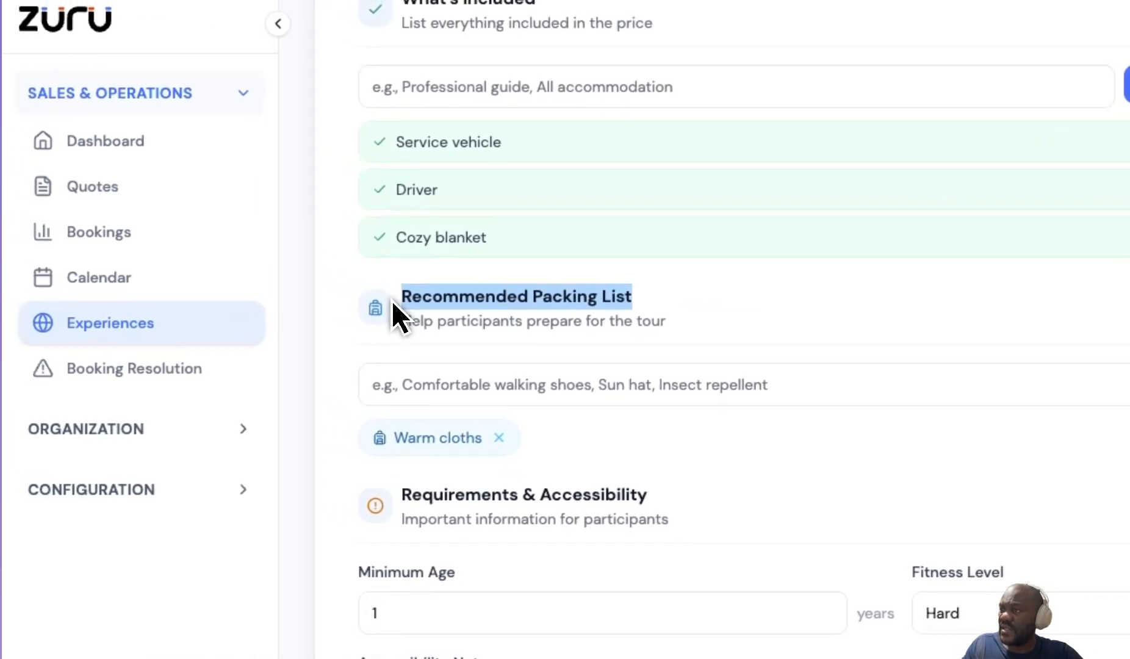
{"action": "left_click_drag", "start_coordinate": [579, 480], "coordinate": [351, 481]}
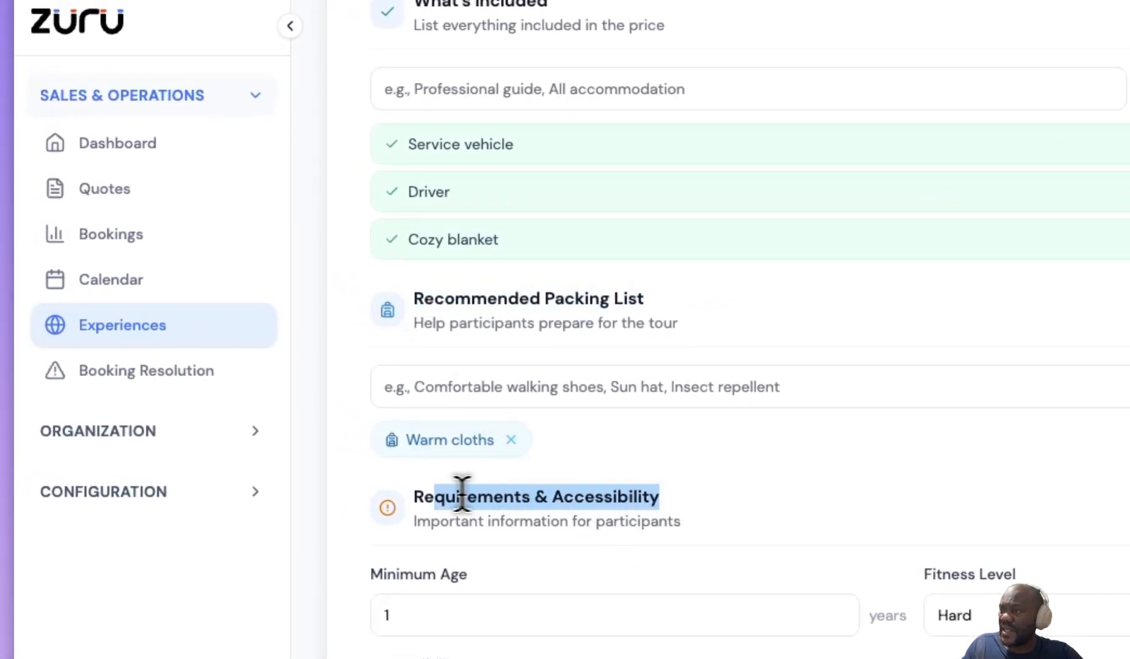
{"action": "scroll", "coordinate": [434, 495], "scroll_direction": "down", "scroll_amount": 3}
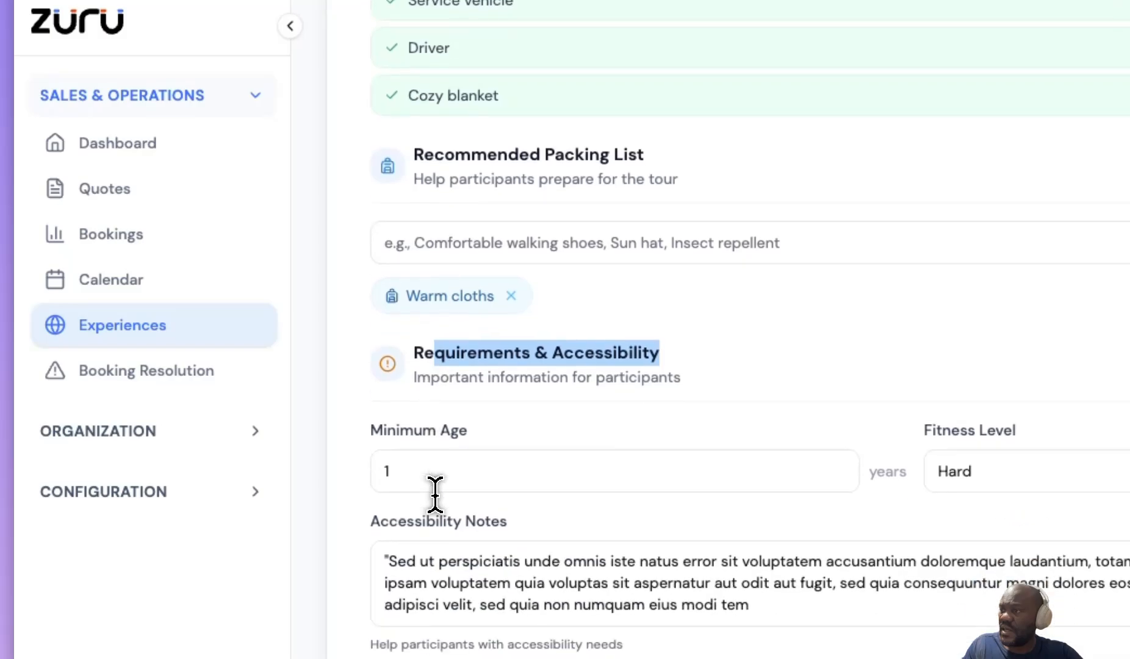
{"action": "triple_click", "coordinate": [445, 517]}
{"action": "scroll", "coordinate": [387, 482], "scroll_direction": "down", "scroll_amount": 2}
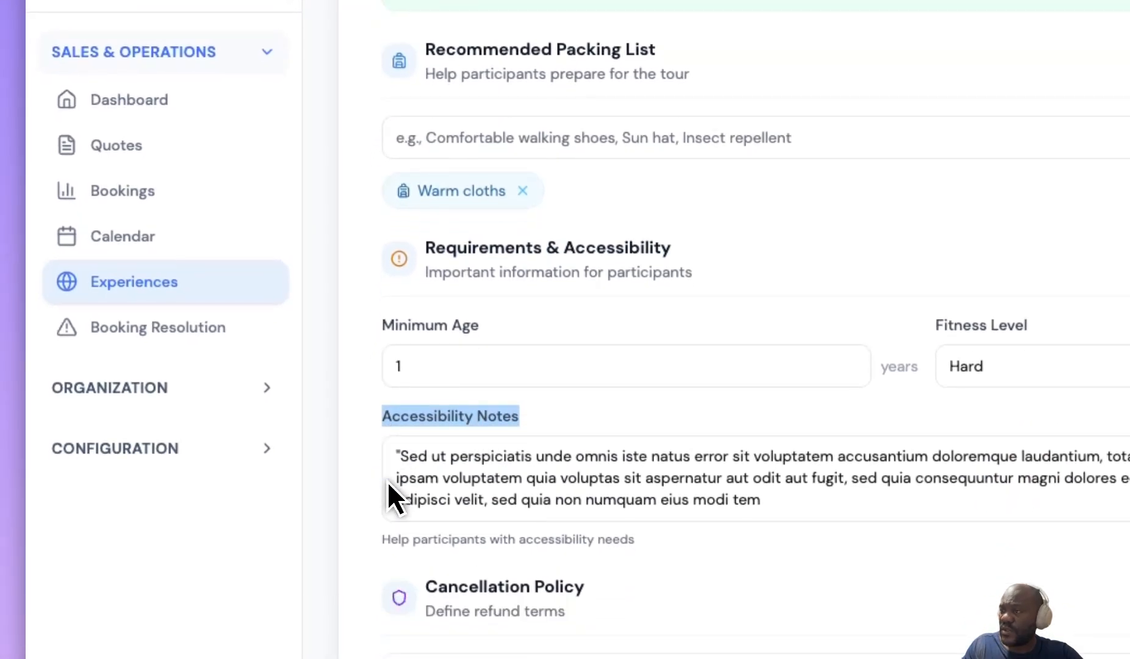
{"action": "left_click", "coordinate": [487, 496]}
{"action": "triple_click", "coordinate": [587, 533]}
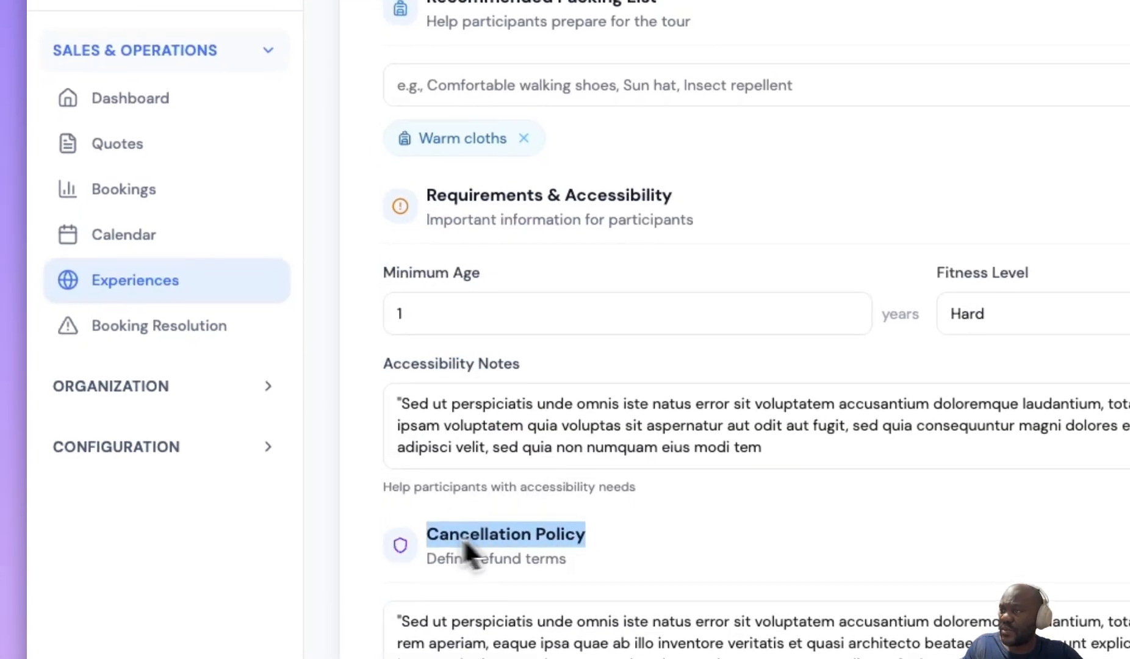
{"action": "left_click", "coordinate": [874, 524]}
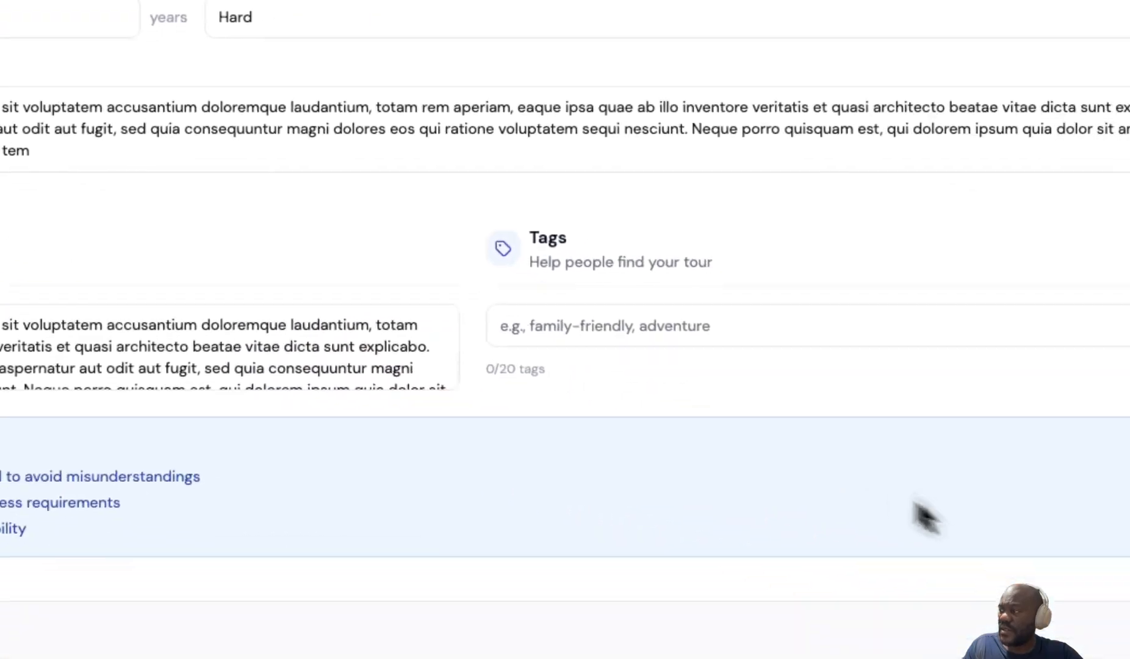
Continue to the review step, check the tour preview, and publish the experience
{"action": "left_click", "coordinate": [964, 572]}
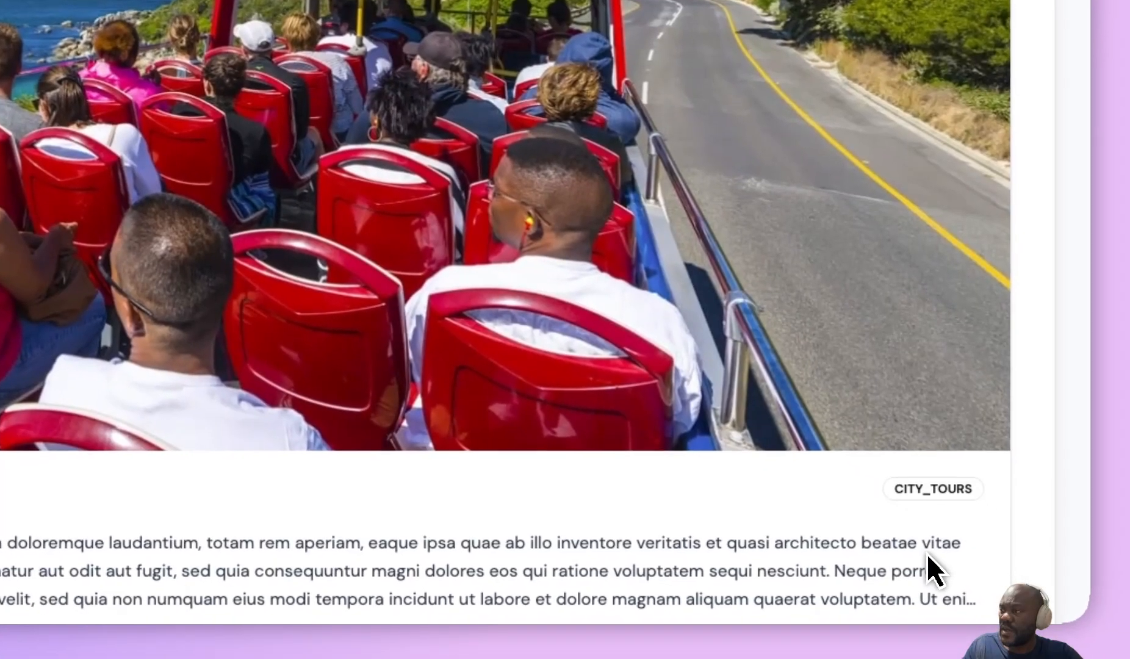
{"action": "scroll", "coordinate": [923, 550], "scroll_direction": "down", "scroll_amount": 8}
{"action": "scroll", "coordinate": [634, 366], "scroll_direction": "up", "scroll_amount": 15}
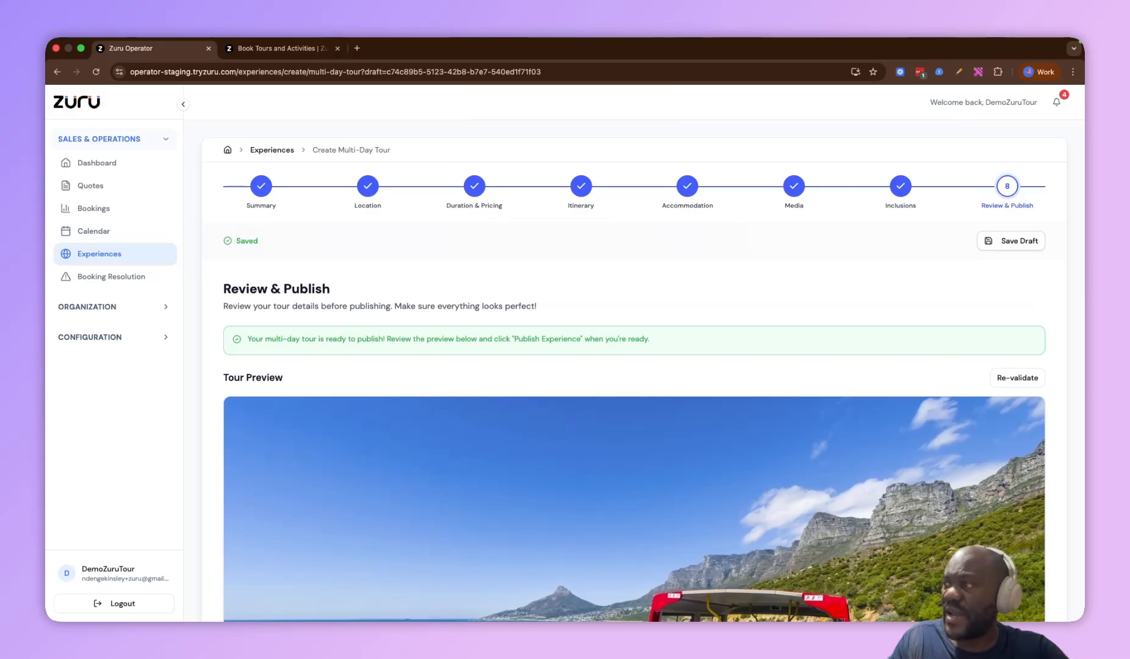
{"action": "scroll", "coordinate": [634, 367], "scroll_direction": "down", "scroll_amount": 8}
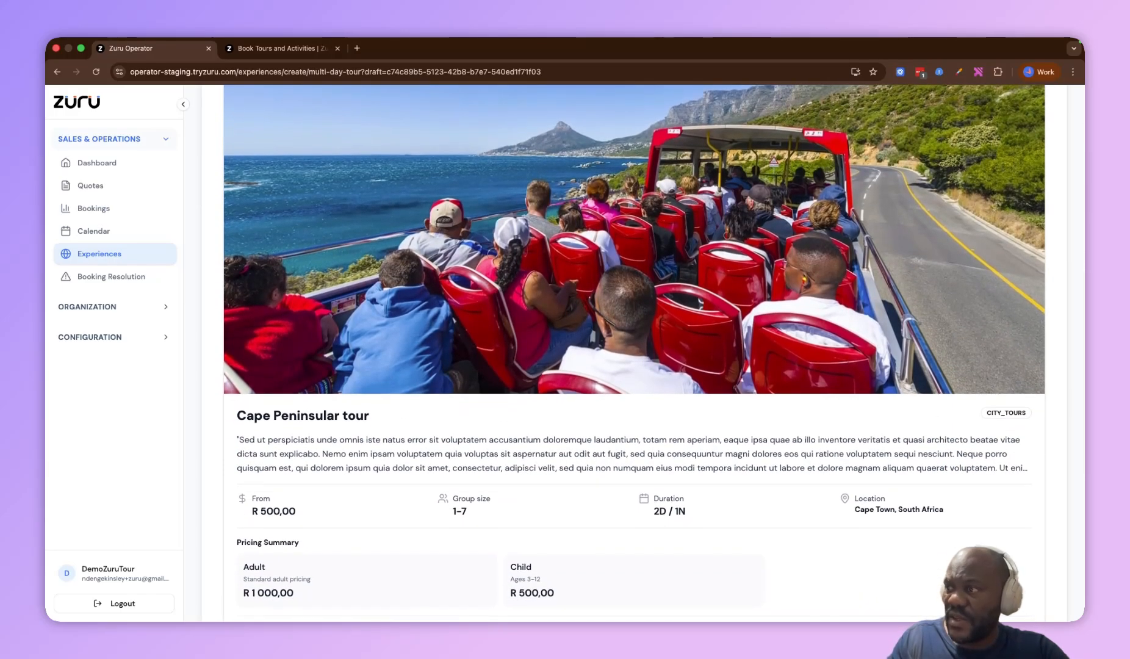
{"action": "scroll", "coordinate": [634, 366], "scroll_direction": "down", "scroll_amount": 6}
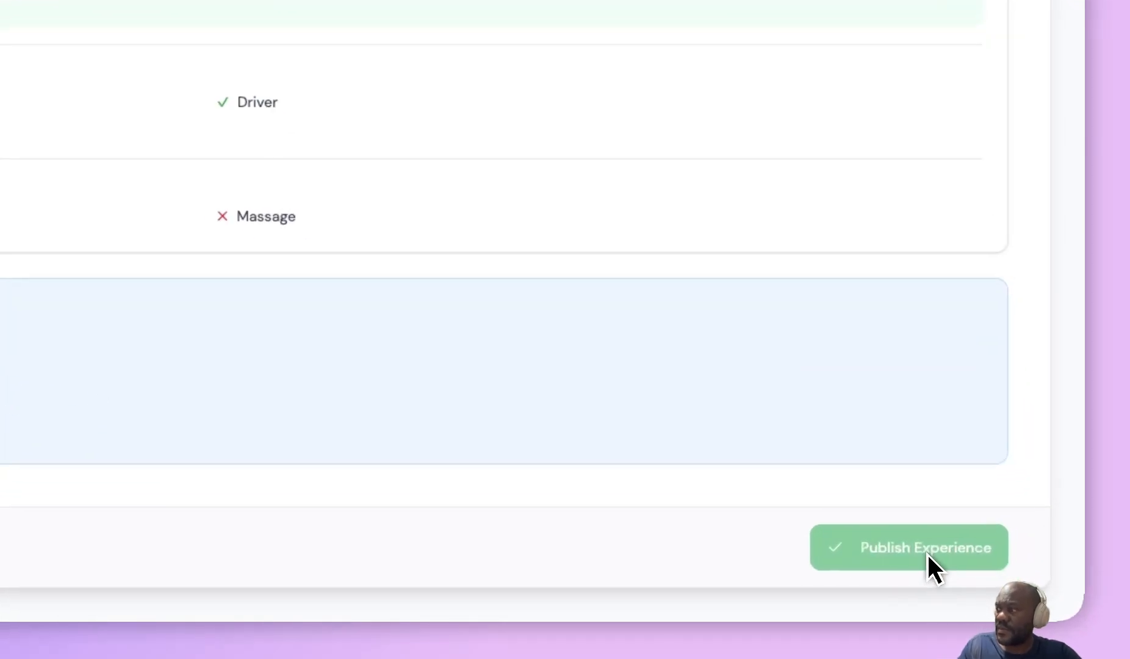
{"action": "left_click", "coordinate": [1002, 587]}
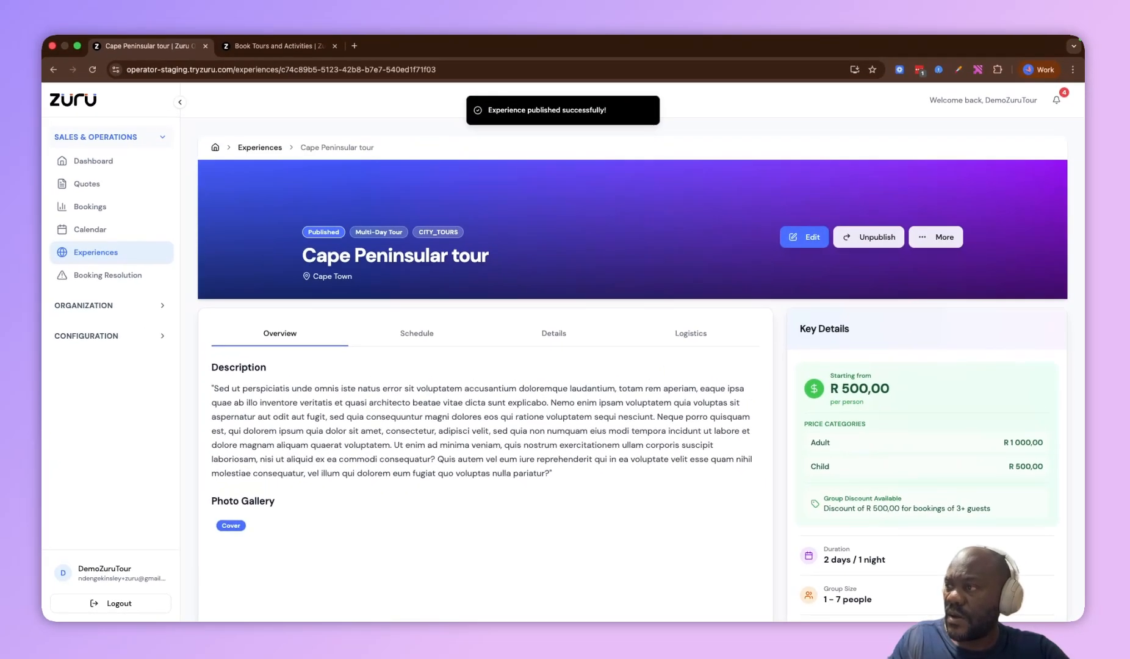
Return to the experiences list and locate the published Cape Peninsular tour
{"action": "left_click", "coordinate": [99, 253]}
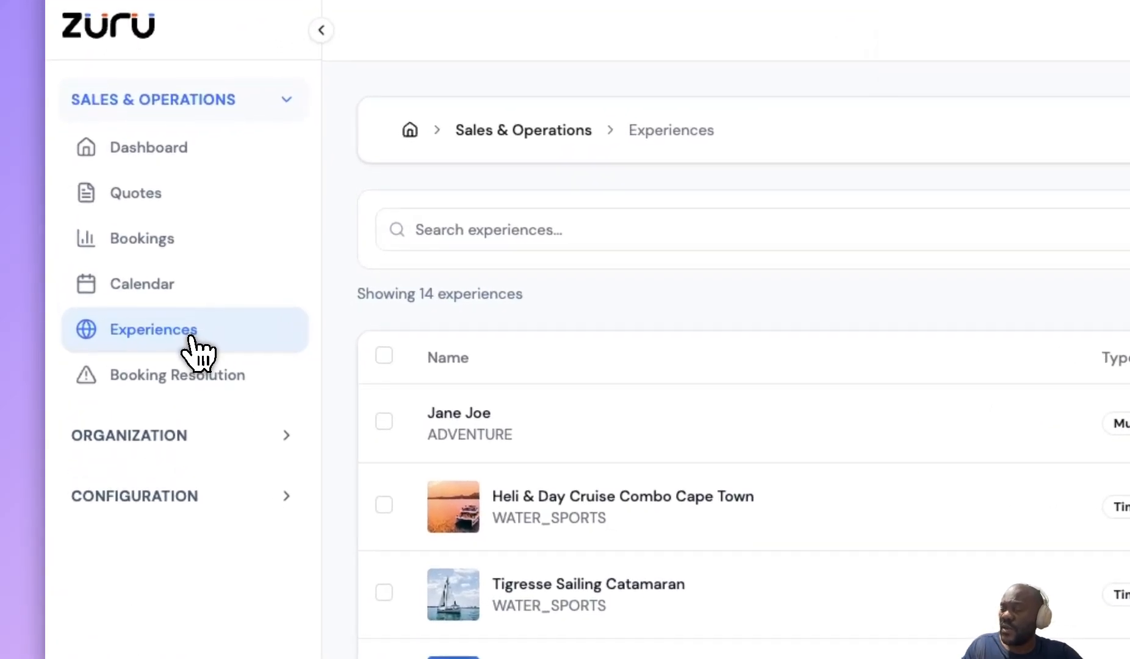
{"action": "scroll", "coordinate": [323, 354], "scroll_direction": "down", "scroll_amount": 3}
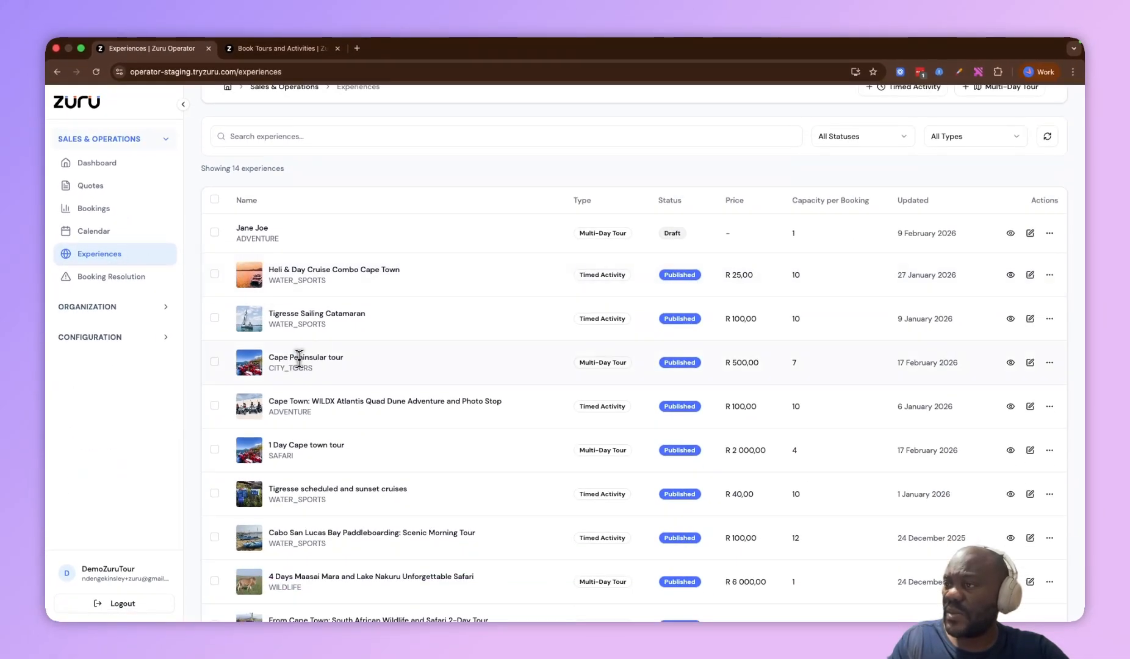
{"action": "triple_click", "coordinate": [299, 358]}
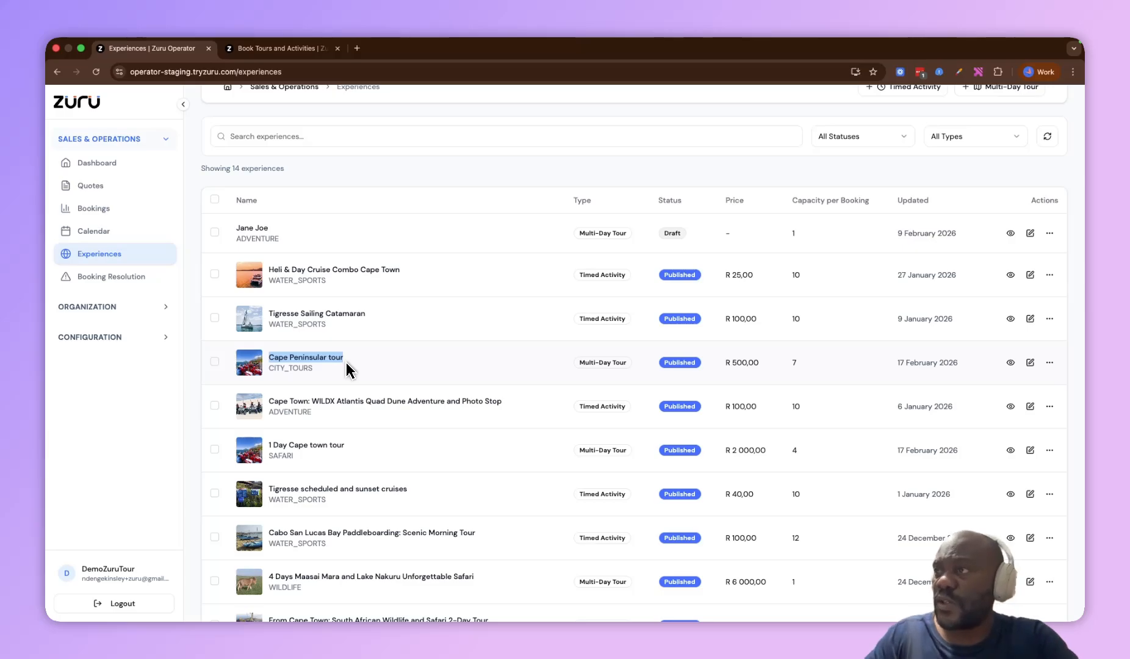
Switch to the marketplace tab and open the Cape Peninsular tour listing
{"action": "left_click", "coordinate": [282, 48]}
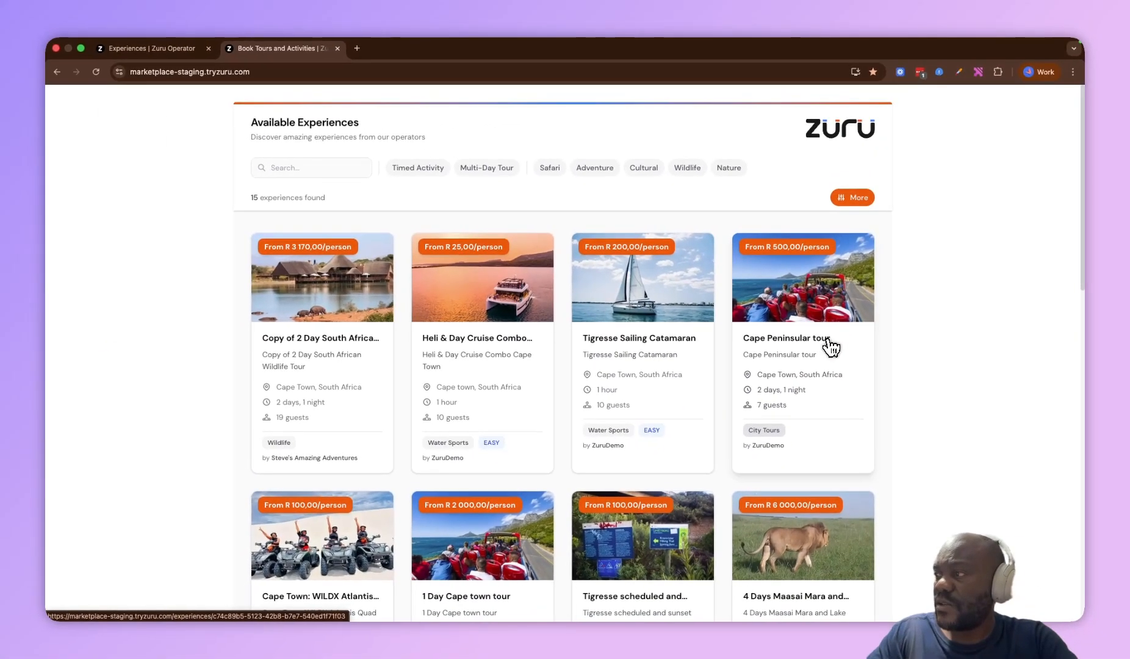
{"action": "left_click", "coordinate": [785, 346]}
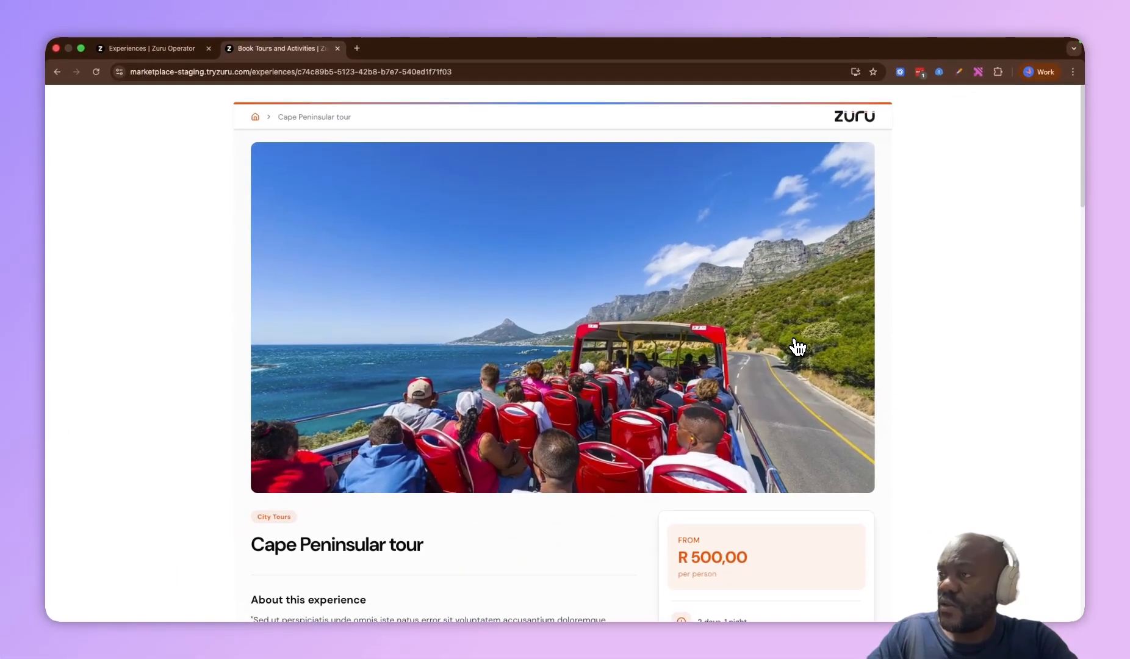
{"action": "scroll", "coordinate": [797, 347], "scroll_direction": "down", "scroll_amount": 6}
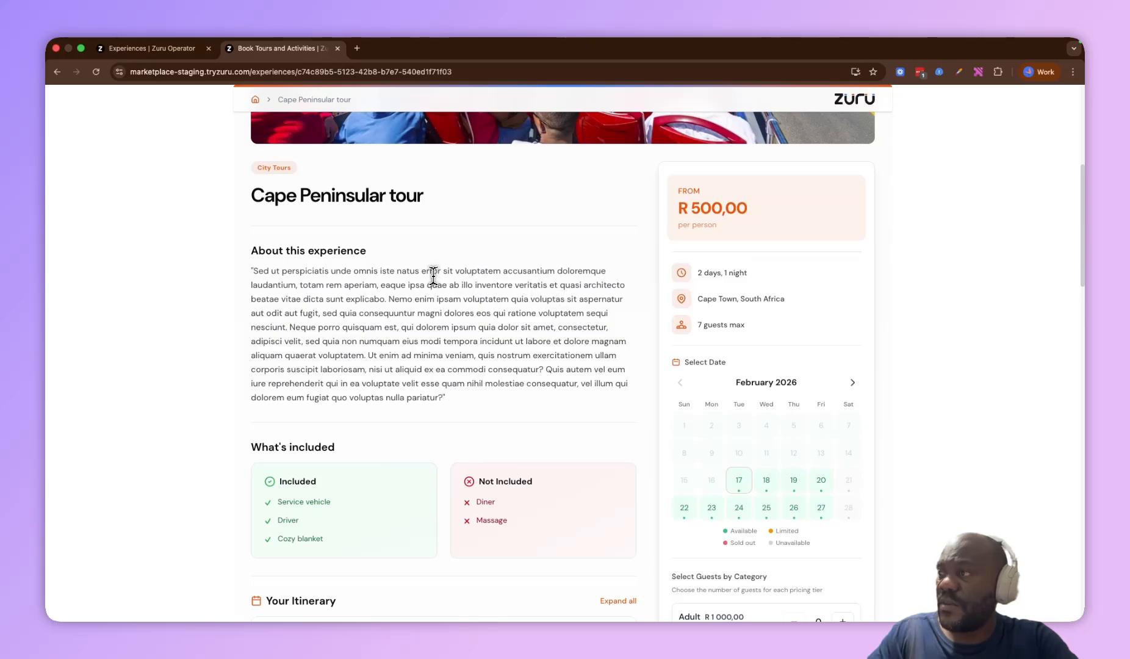
{"action": "scroll", "coordinate": [433, 276], "scroll_direction": "down", "scroll_amount": 1}
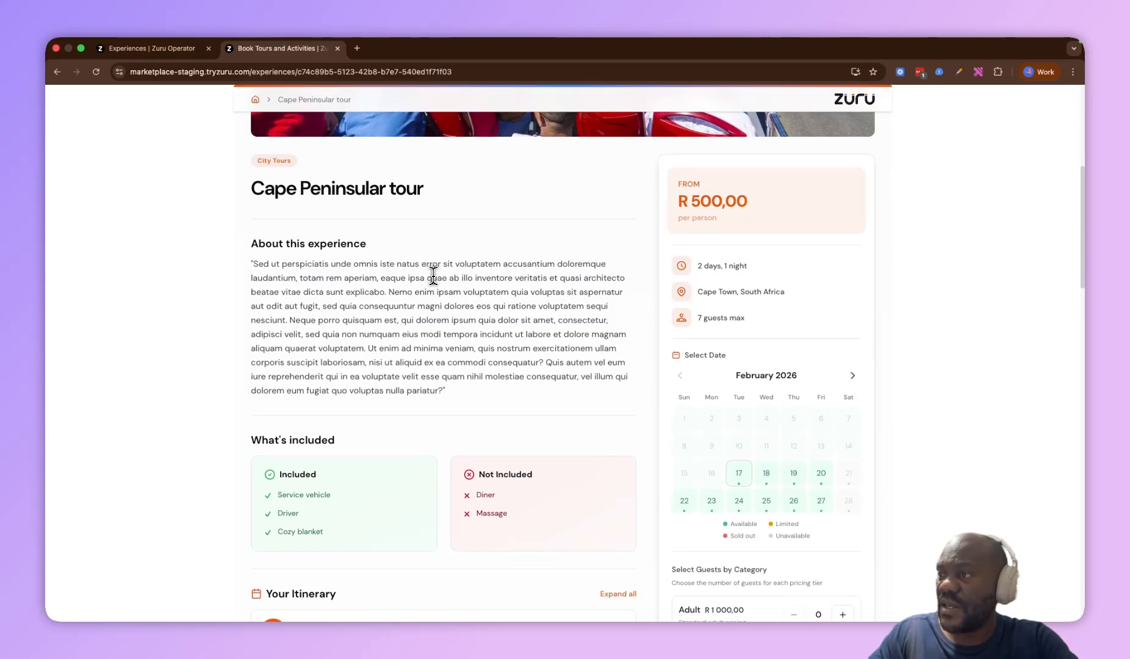
{"action": "triple_click", "coordinate": [275, 244]}
Review the listing's description, inclusions, itinerary, meeting point, and tour logistics
{"action": "scroll", "coordinate": [304, 253], "scroll_direction": "down", "scroll_amount": 2}
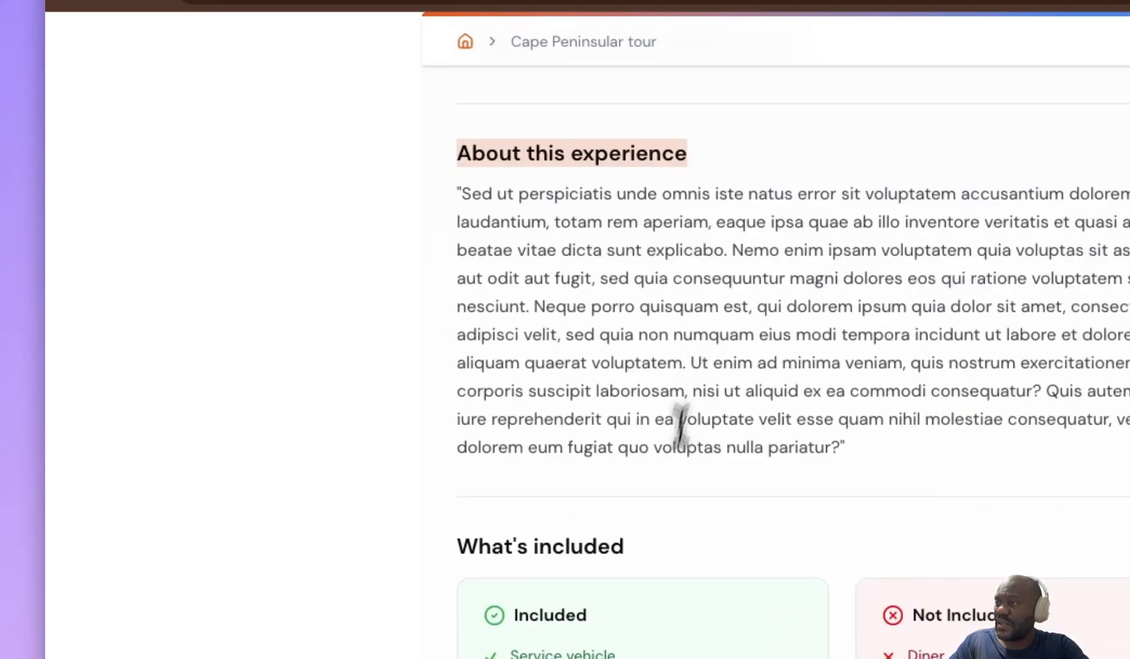
{"action": "left_click", "coordinate": [324, 352]}
{"action": "triple_click", "coordinate": [601, 546]}
{"action": "scroll", "coordinate": [605, 561], "scroll_direction": "down", "scroll_amount": 7}
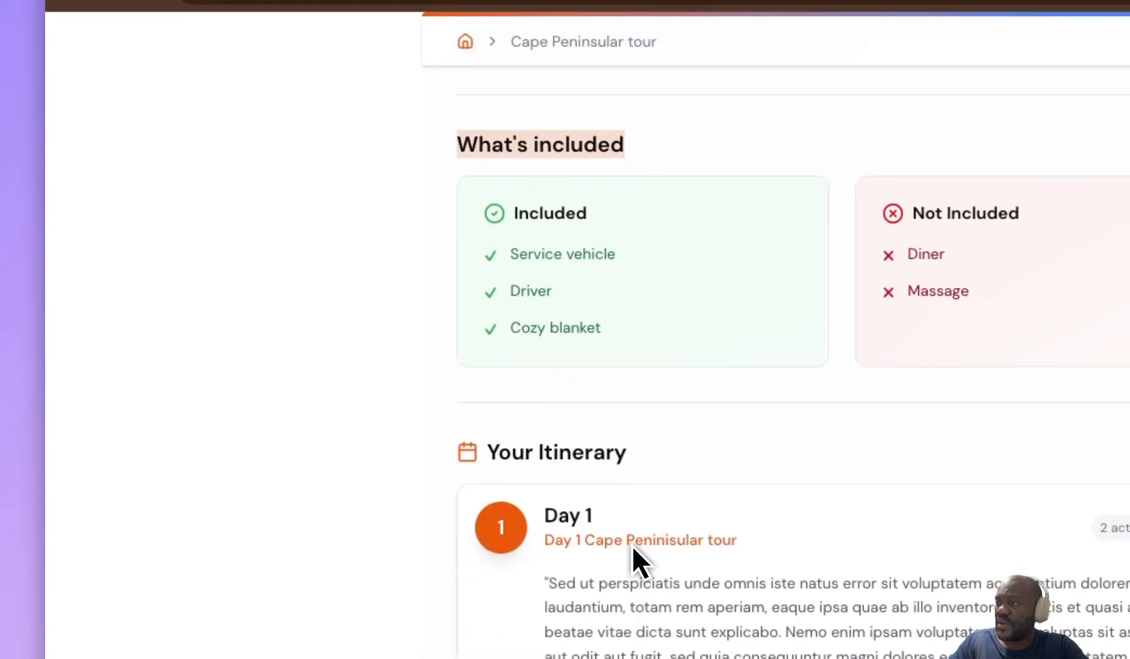
{"action": "left_click", "coordinate": [604, 553]}
{"action": "scroll", "coordinate": [666, 464], "scroll_direction": "down", "scroll_amount": 6}
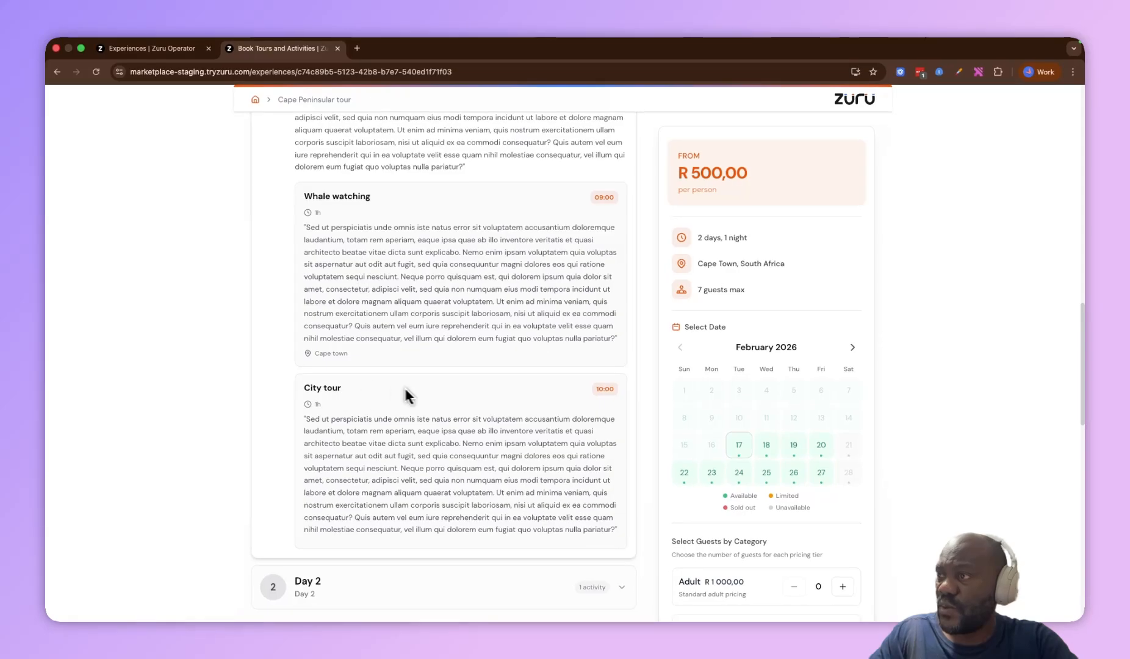
{"action": "scroll", "coordinate": [412, 397], "scroll_direction": "down", "scroll_amount": 7}
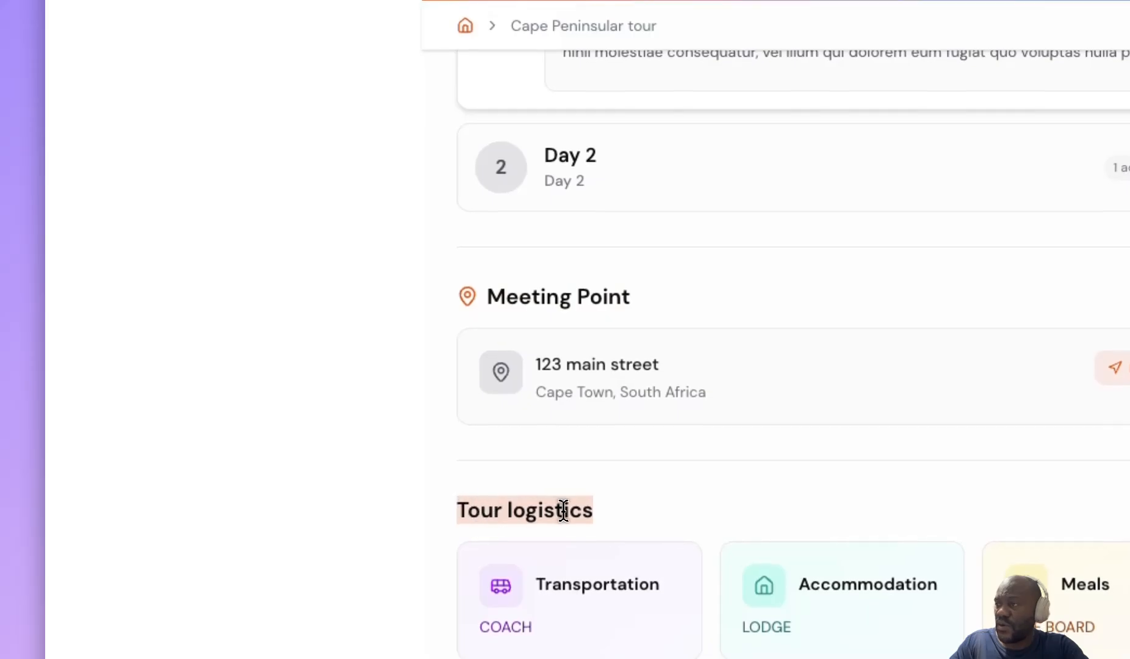
{"action": "scroll", "coordinate": [608, 519], "scroll_direction": "down", "scroll_amount": 3}
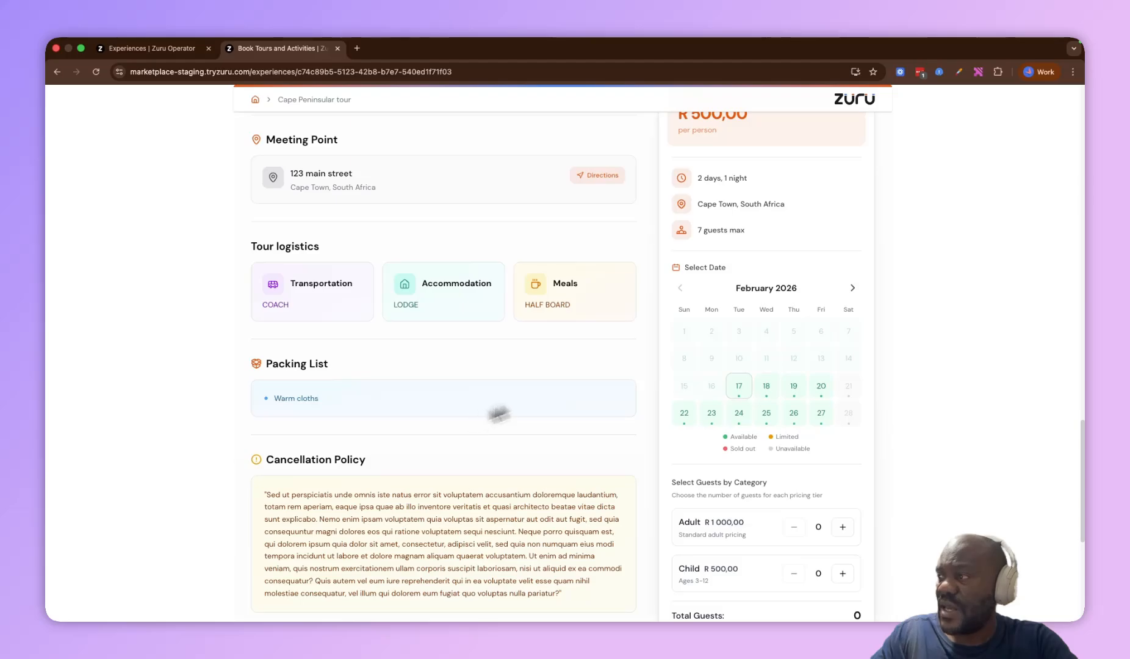
Pick 18 February 2026 and the 7:00 AM time slot for the booking
{"action": "left_click", "coordinate": [766, 386]}
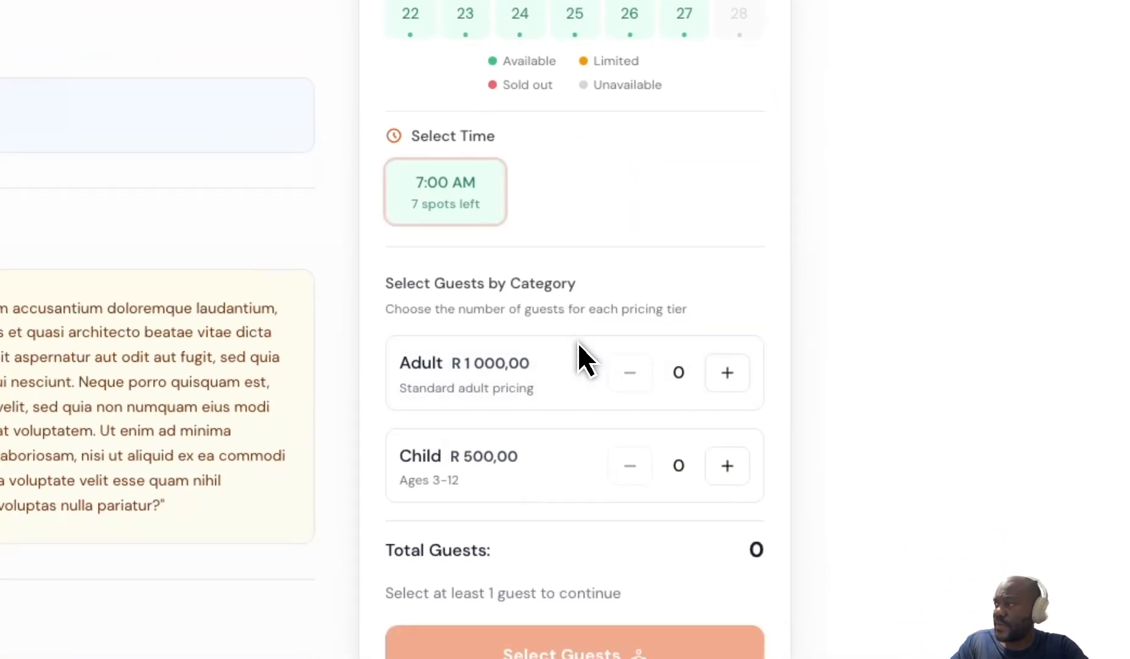
{"action": "left_click", "coordinate": [453, 211]}
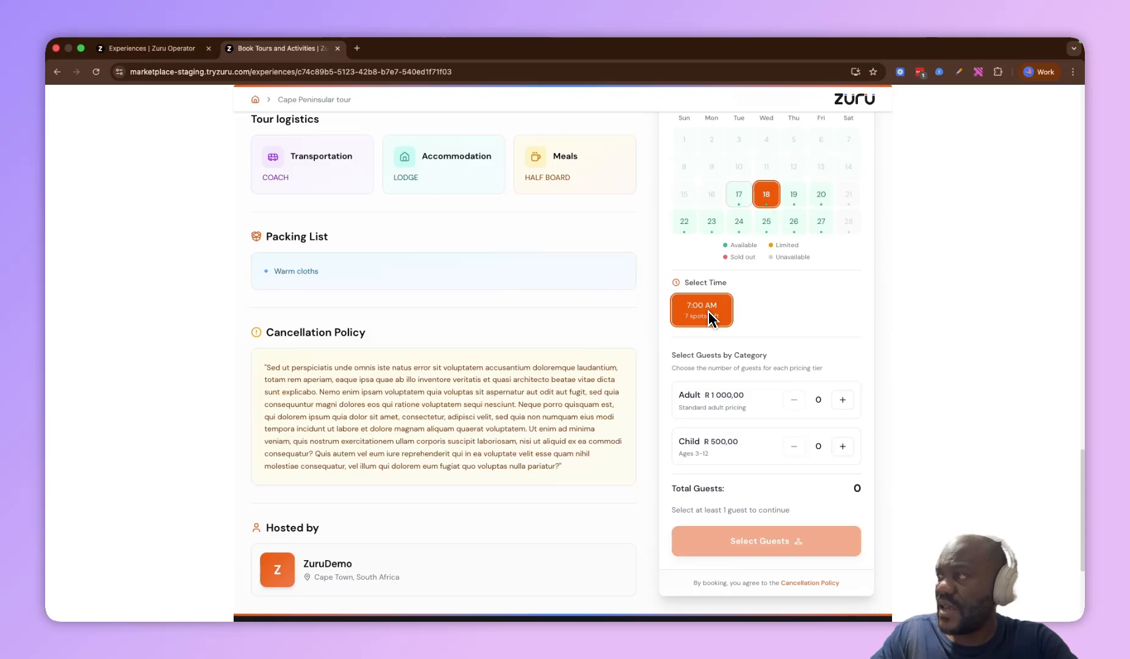
{"action": "scroll", "coordinate": [708, 311], "scroll_direction": "up", "scroll_amount": 2}
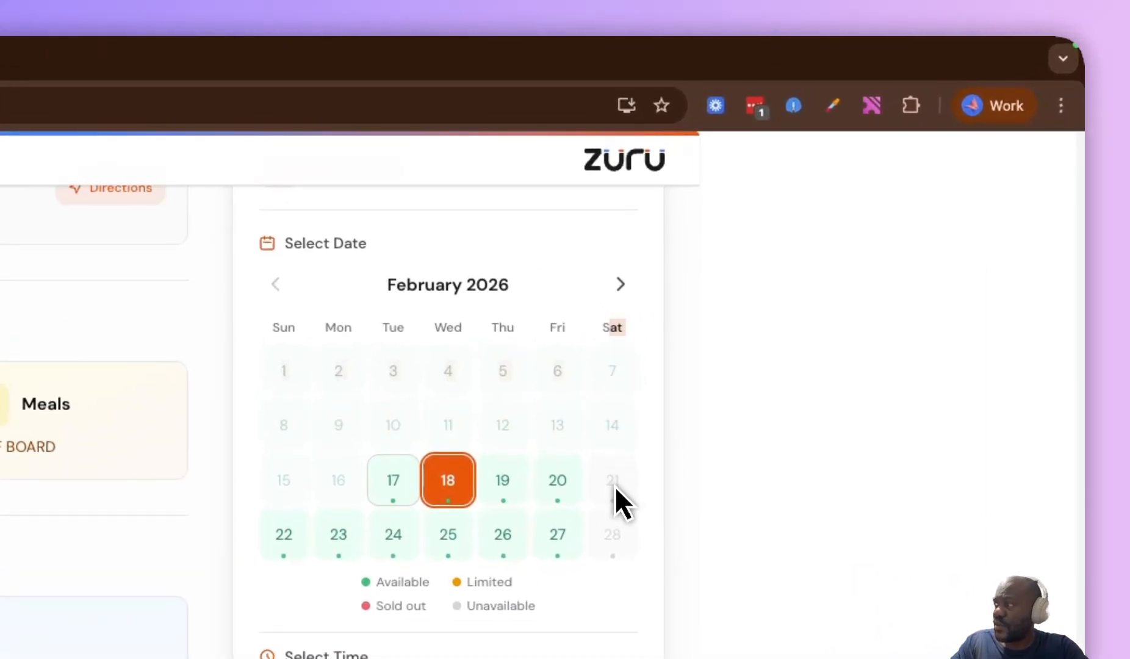
{"action": "scroll", "coordinate": [616, 568], "scroll_direction": "down", "scroll_amount": 4}
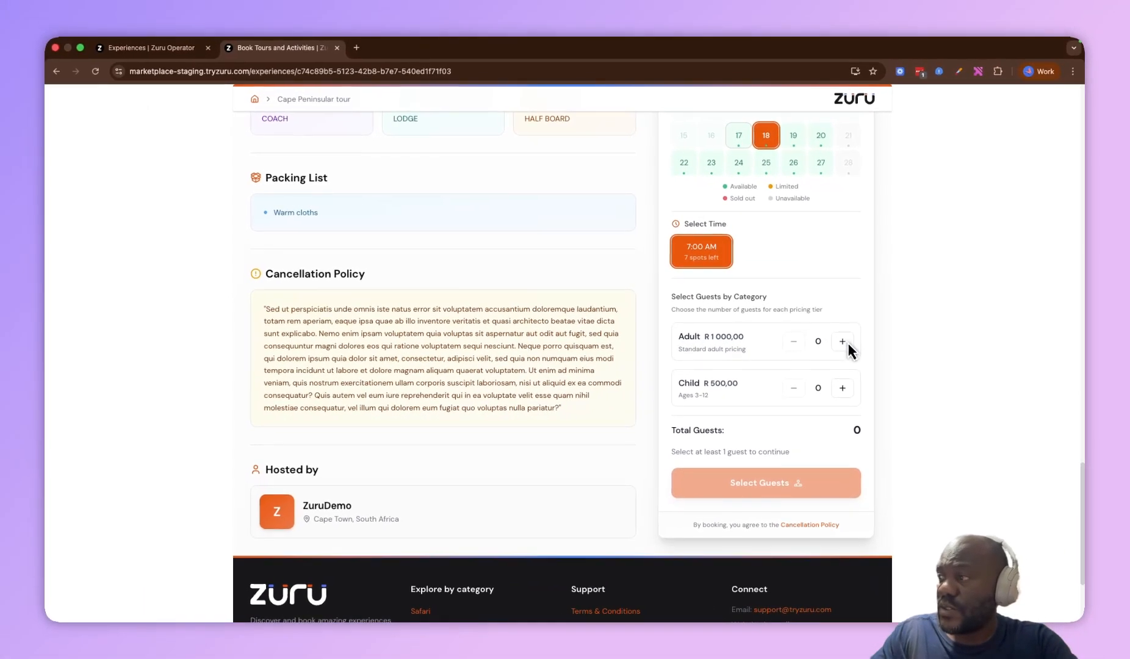
Add three adult guests and start the checkout with Book Now
{"action": "left_click", "coordinate": [794, 360]}
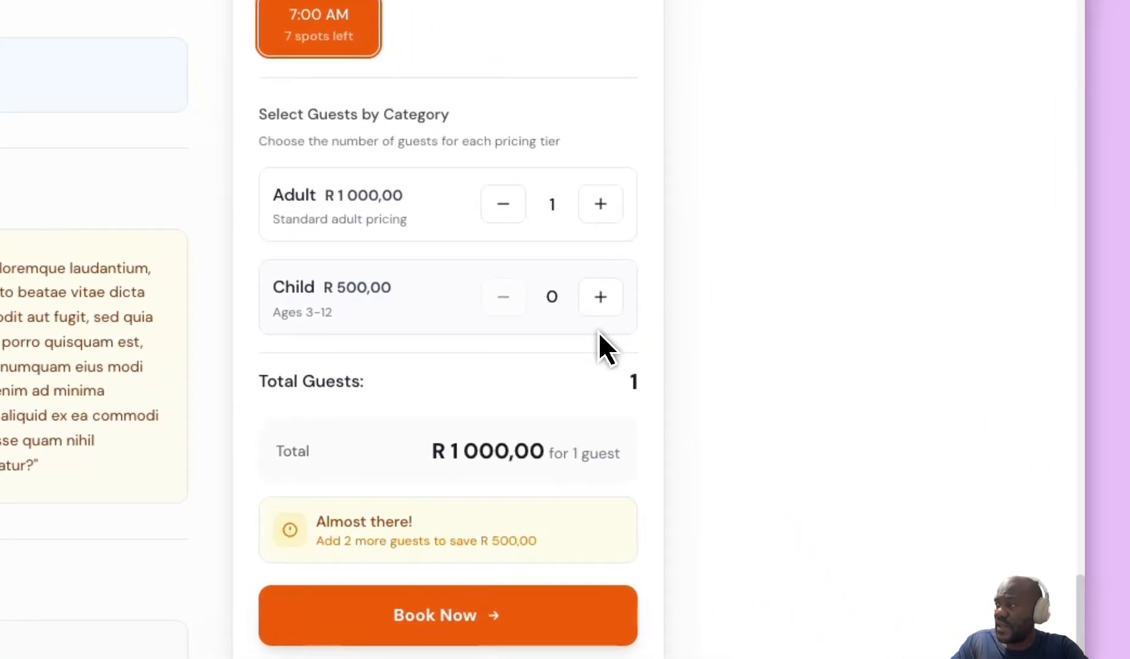
{"action": "left_click", "coordinate": [626, 220]}
{"action": "left_click", "coordinate": [600, 214]}
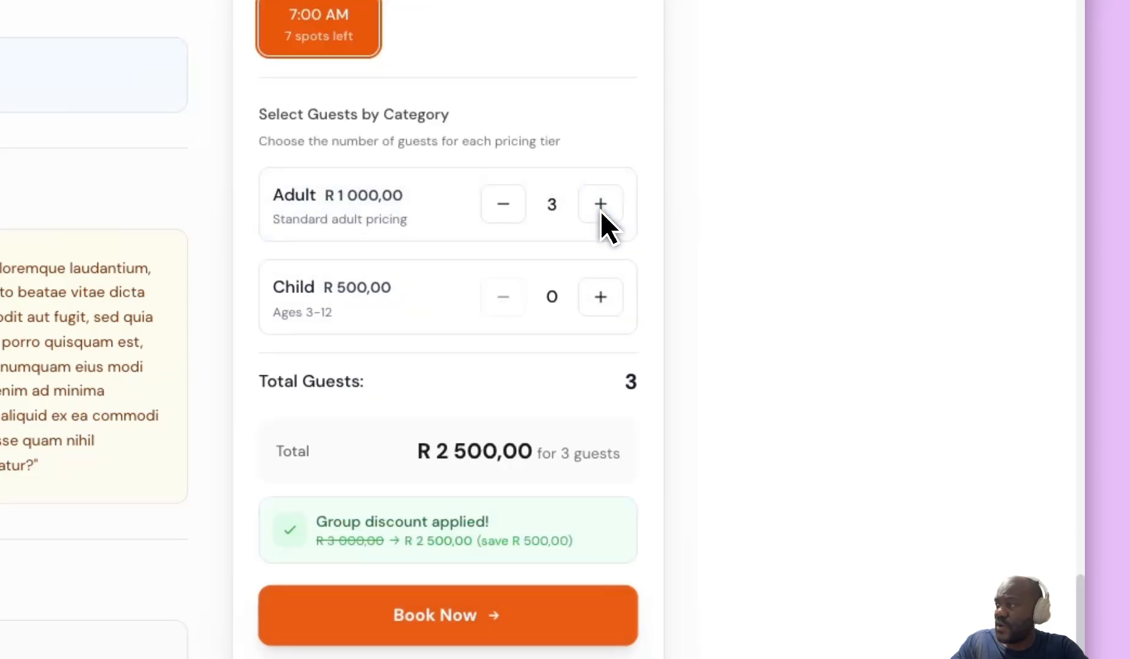
{"action": "left_click_drag", "start_coordinate": [552, 541], "coordinate": [330, 526]}
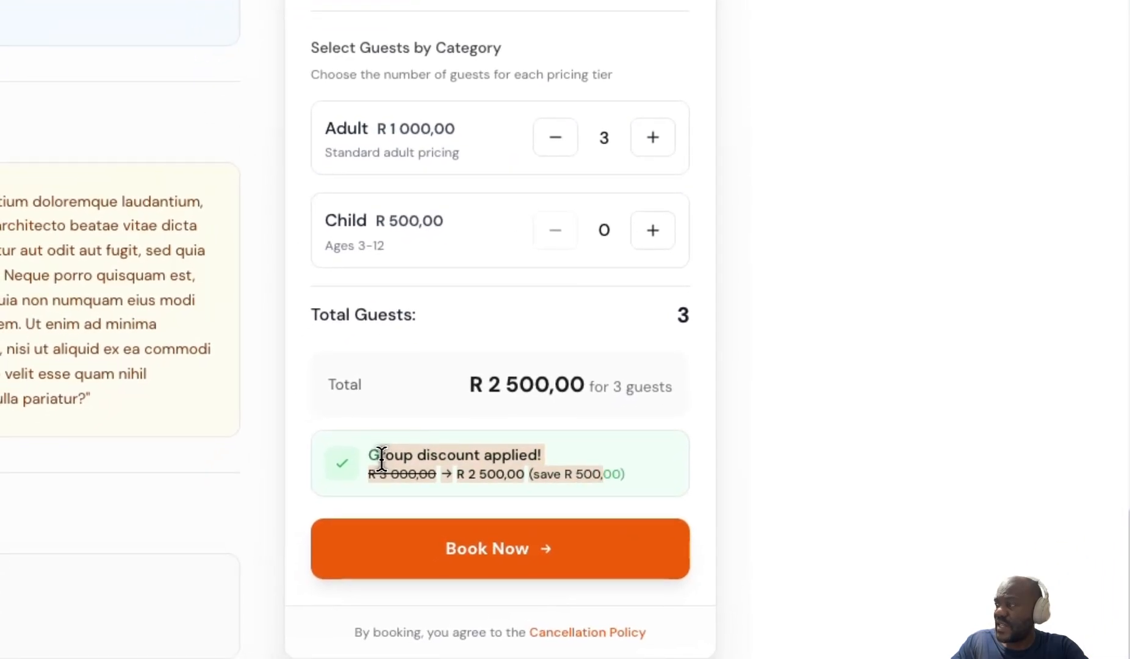
{"action": "left_click_drag", "start_coordinate": [382, 459], "coordinate": [580, 475]}
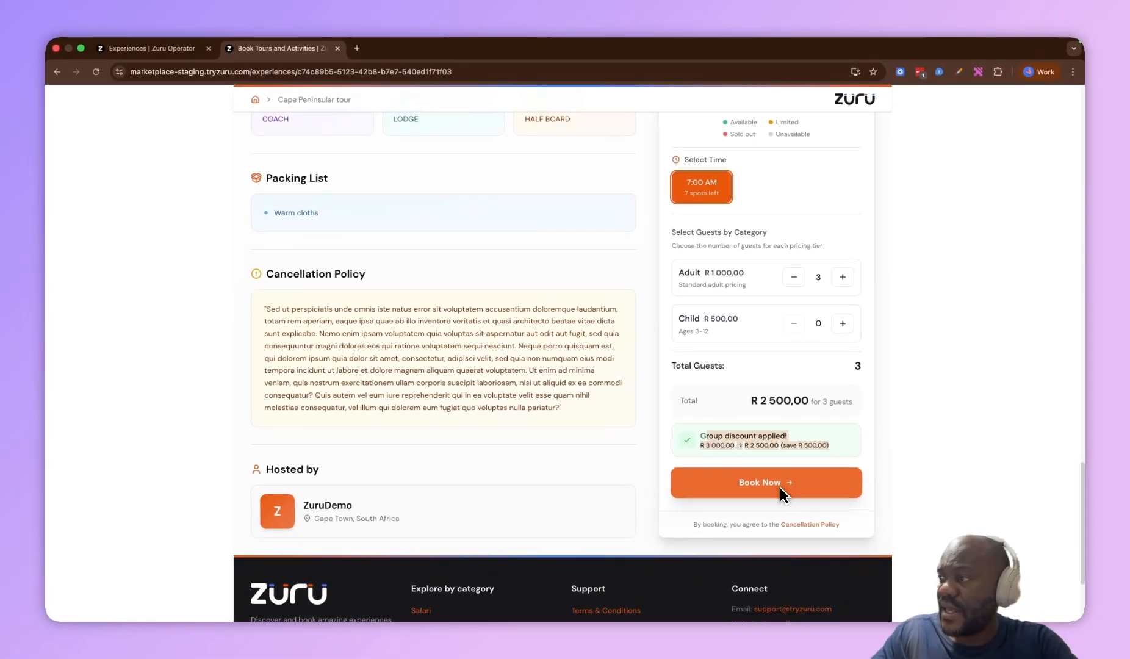
{"action": "left_click", "coordinate": [780, 488]}
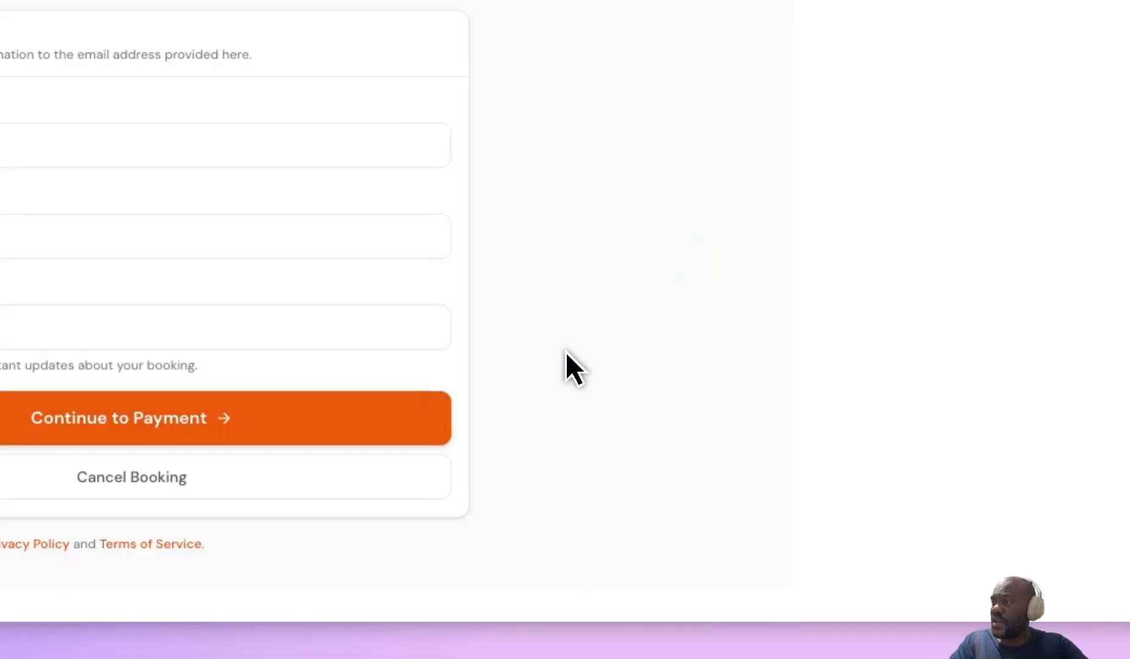
Enter the guest's full name and fill in the contact e-mail from autofill
{"action": "left_click", "coordinate": [61, 145]}
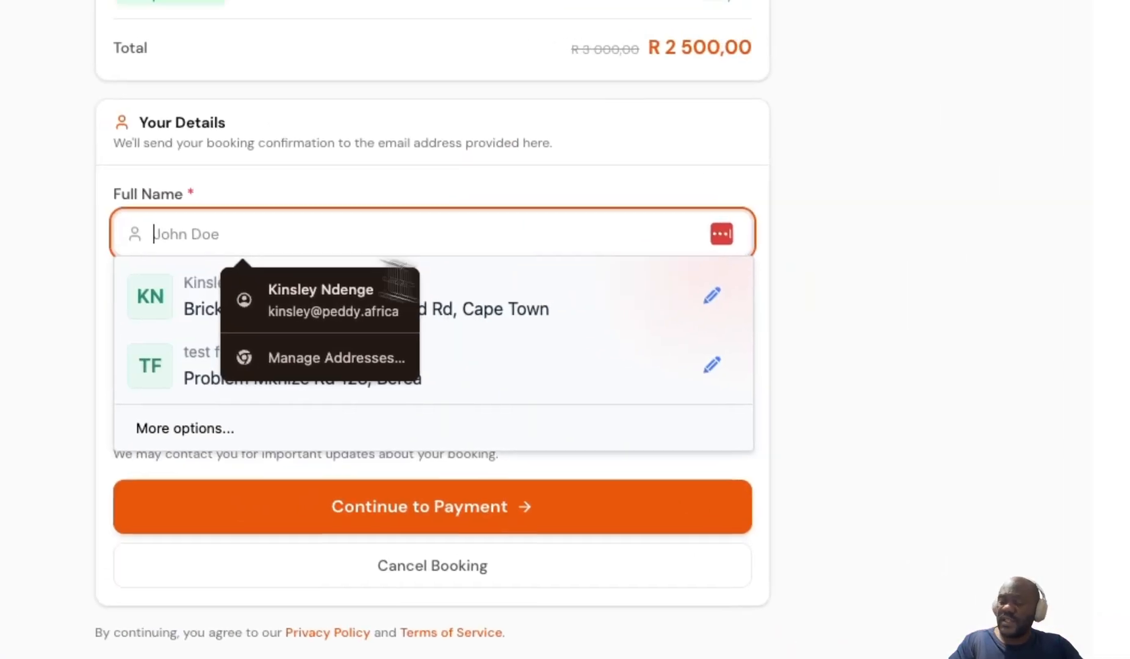
{"action": "type", "text": "Jane Joe"}
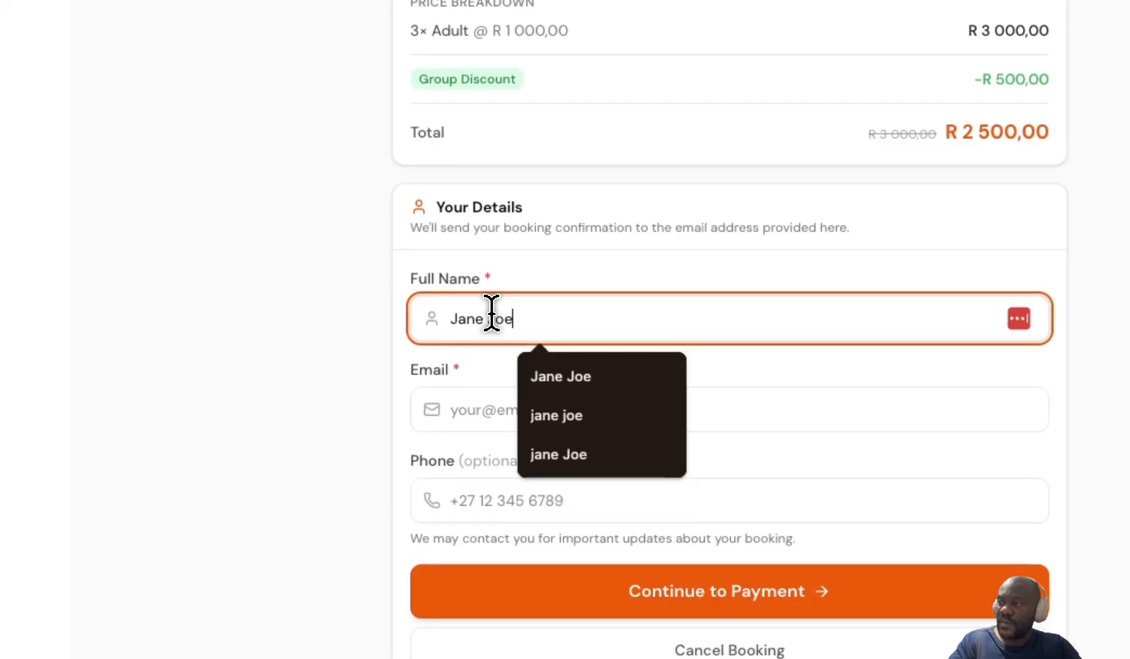
{"action": "key", "text": "Tab"}
{"action": "key", "text": "Down"}
{"action": "key", "text": "Return"}
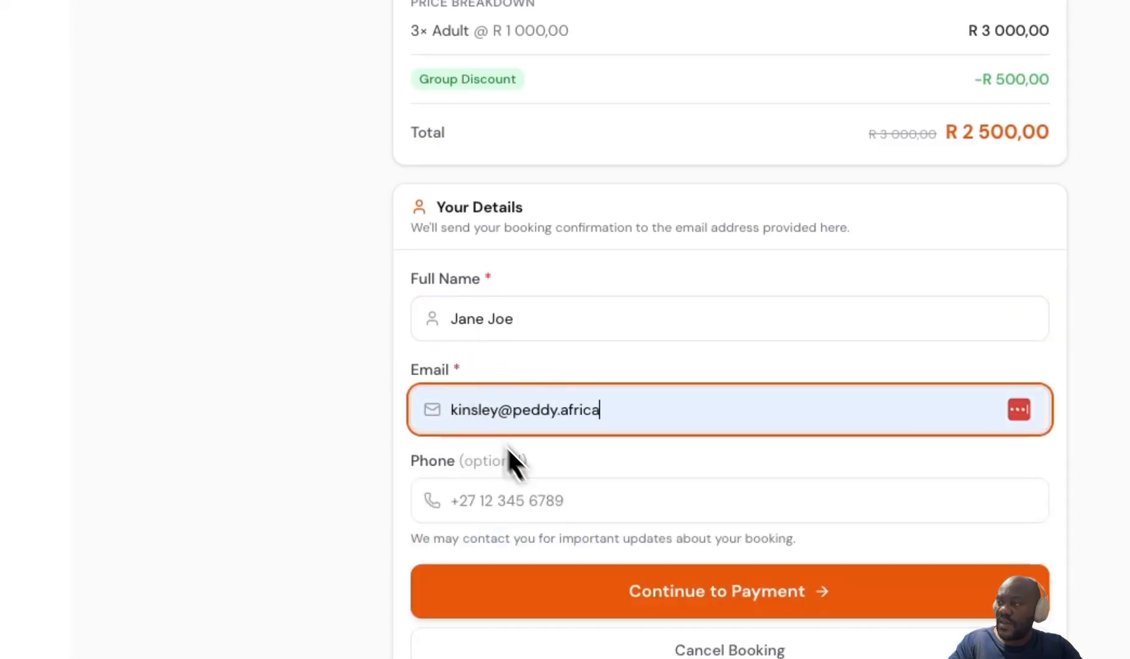
Fill in the phone number from autofill, continue to payment, and confirm the guest details
{"action": "left_click", "coordinate": [565, 482]}
{"action": "key", "text": "Down"}
{"action": "key", "text": "Return"}
{"action": "left_click", "coordinate": [586, 580]}
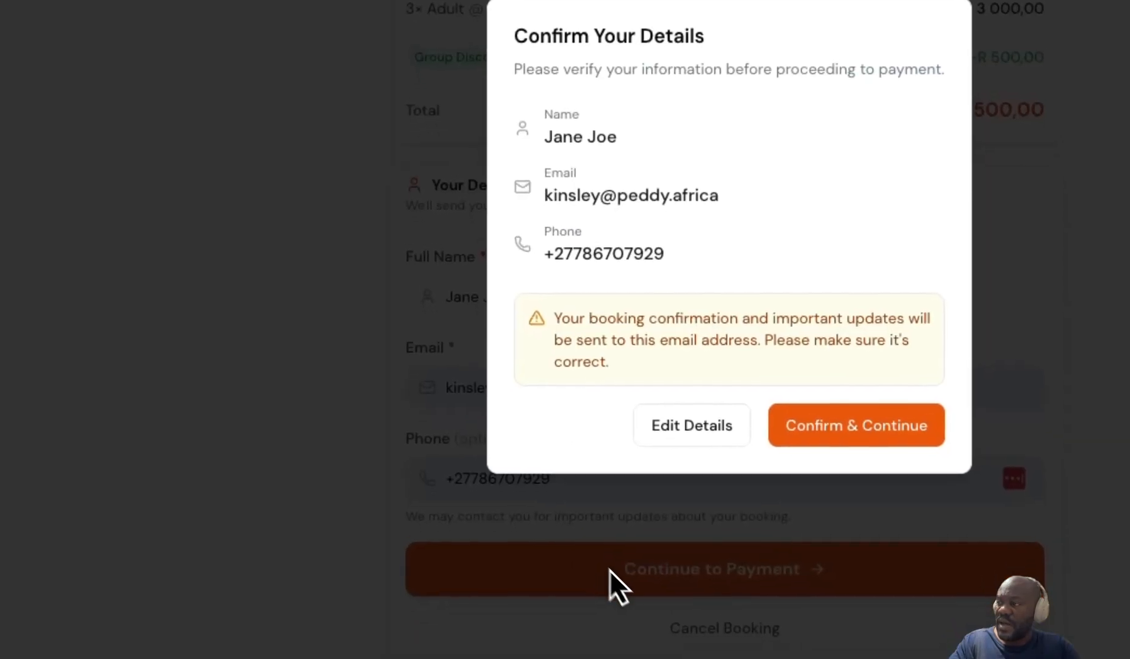
{"action": "left_click", "coordinate": [858, 445]}
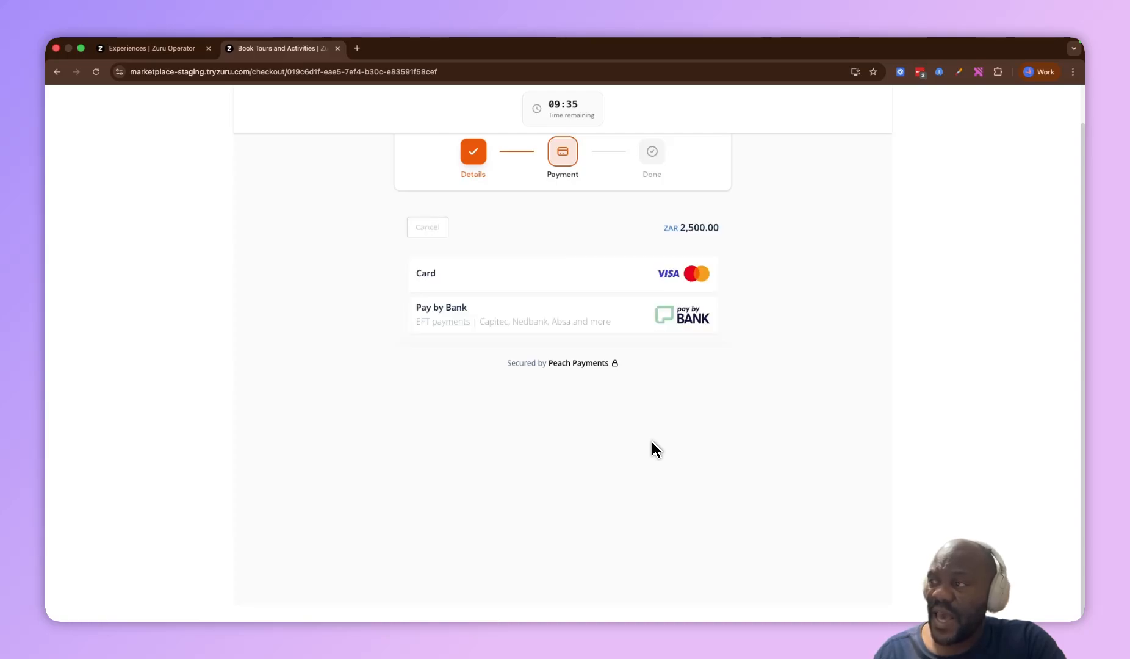
Try to pay by card, entering the card number, card holder's name, CVV and an expiry date of 01/23
{"action": "left_click", "coordinate": [565, 271]}
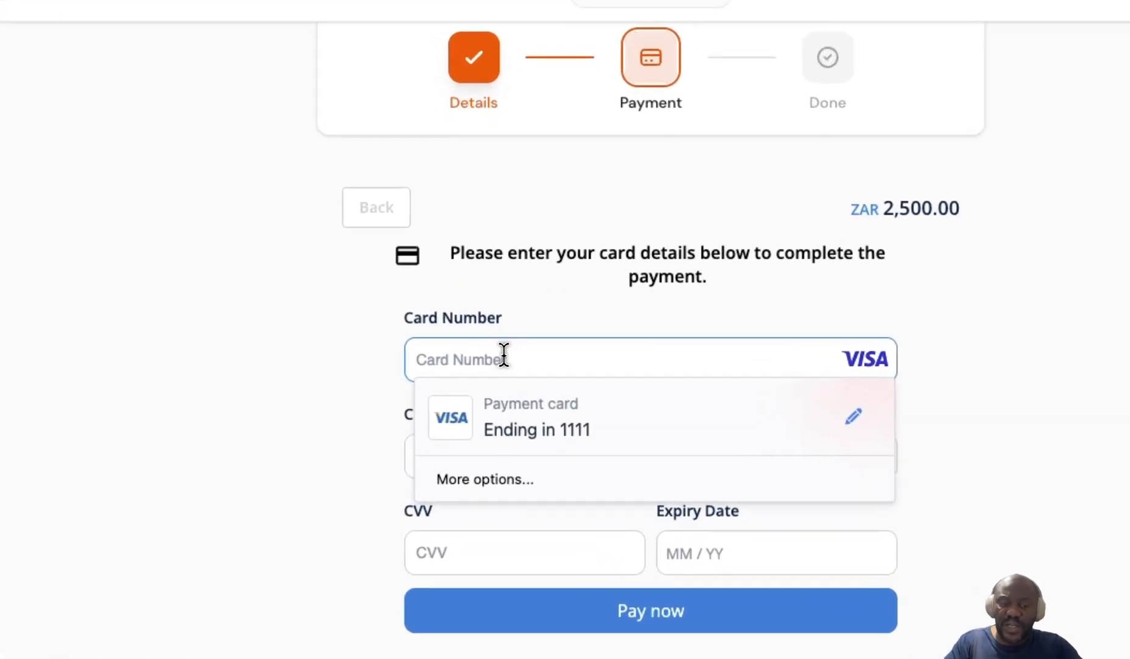
{"action": "type", "text": "4111 "}
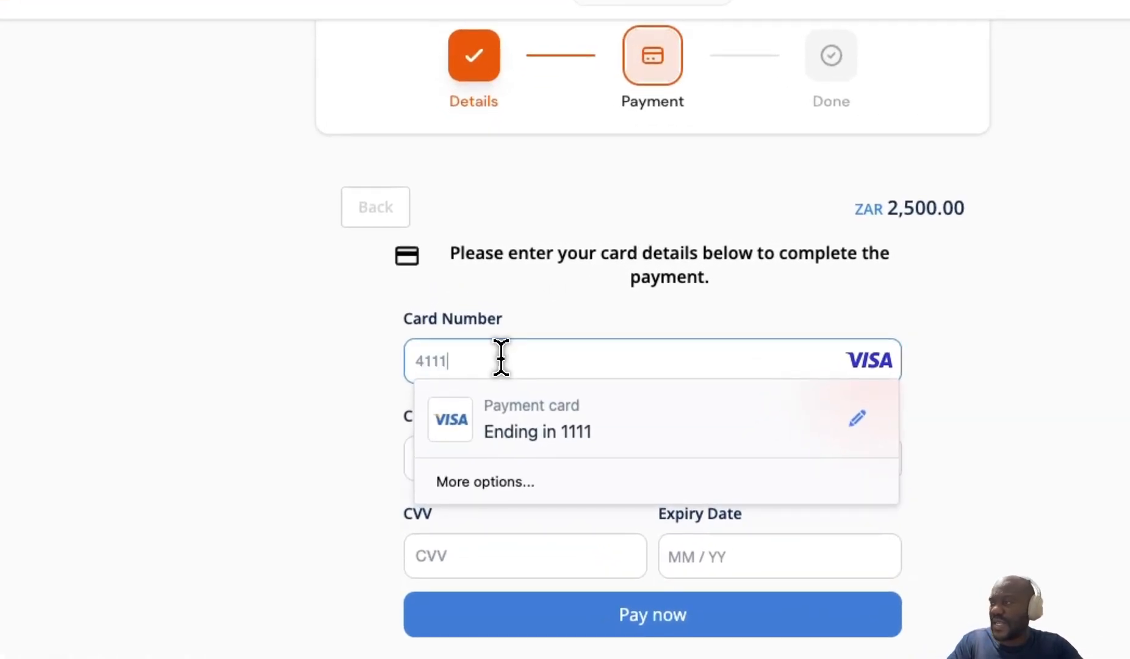
{"action": "type", "text": "1111 1111 1111"}
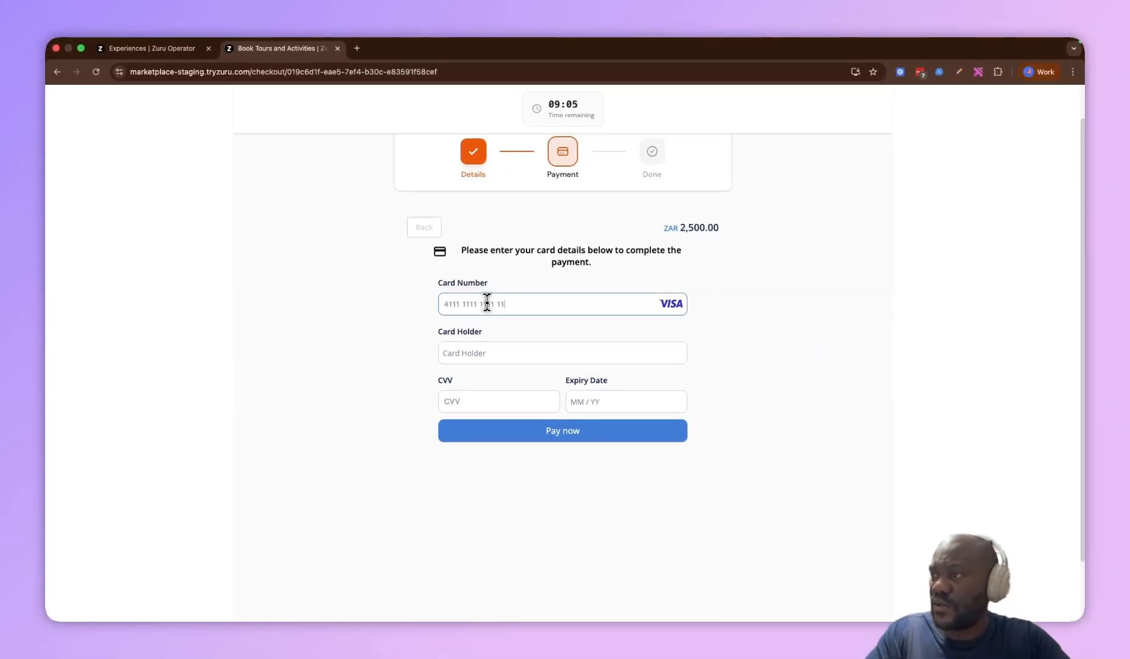
{"action": "left_click", "coordinate": [481, 347]}
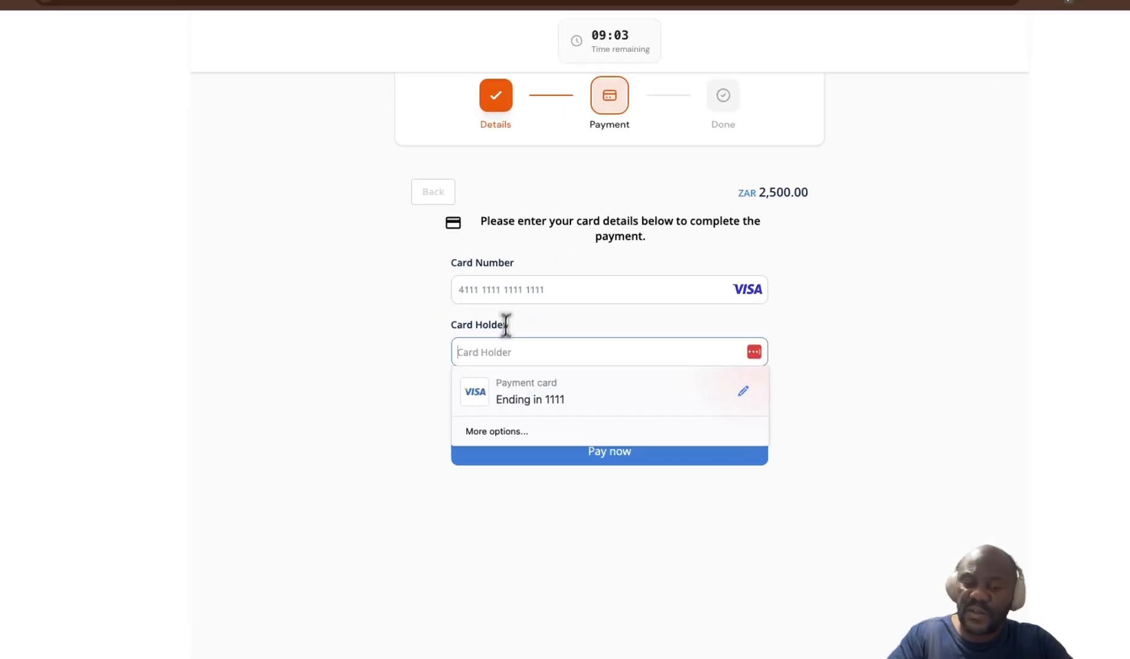
{"action": "type", "text": "Jane Joe"}
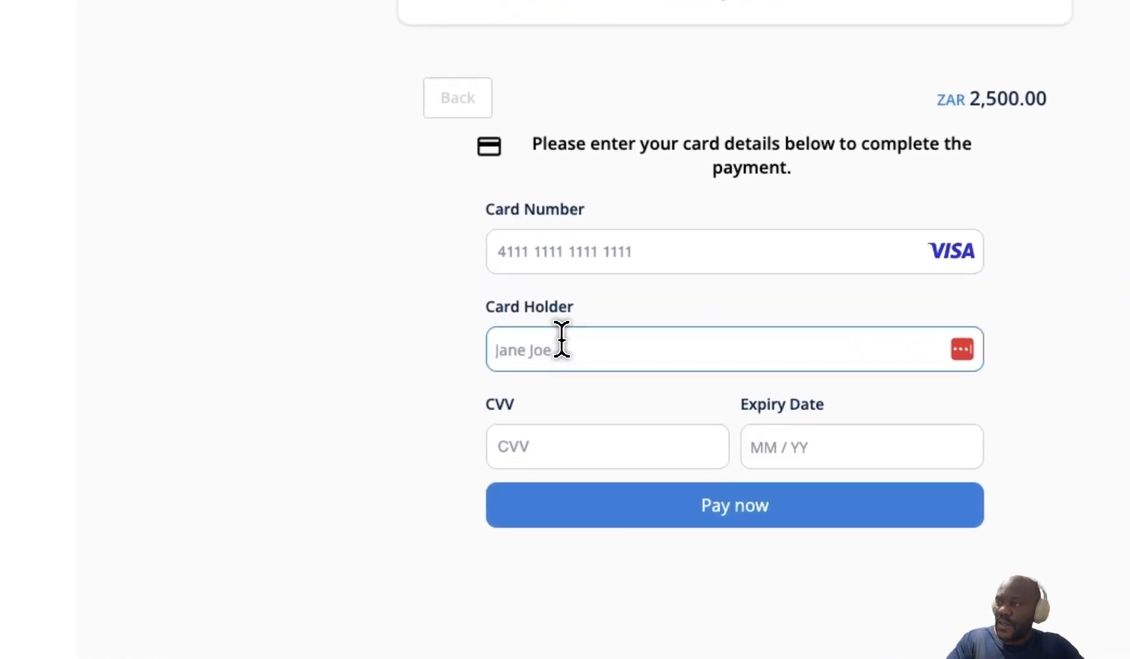
{"action": "key", "text": "Tab"}
{"action": "type", "text": "123"}
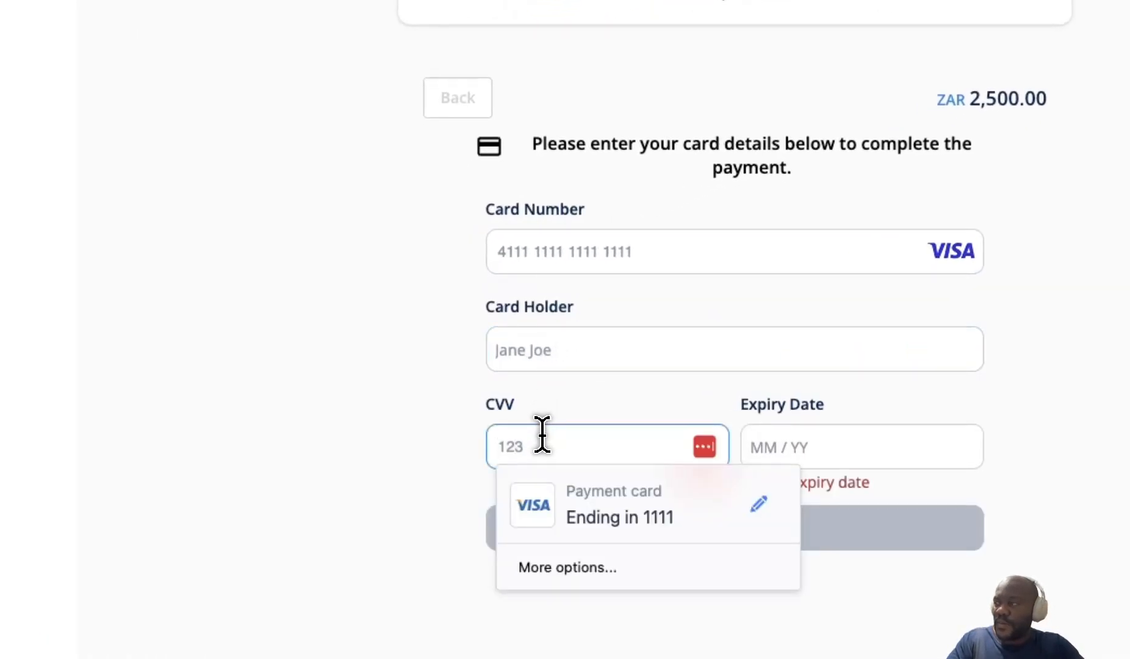
{"action": "left_click", "coordinate": [760, 437]}
{"action": "type", "text": "012"}
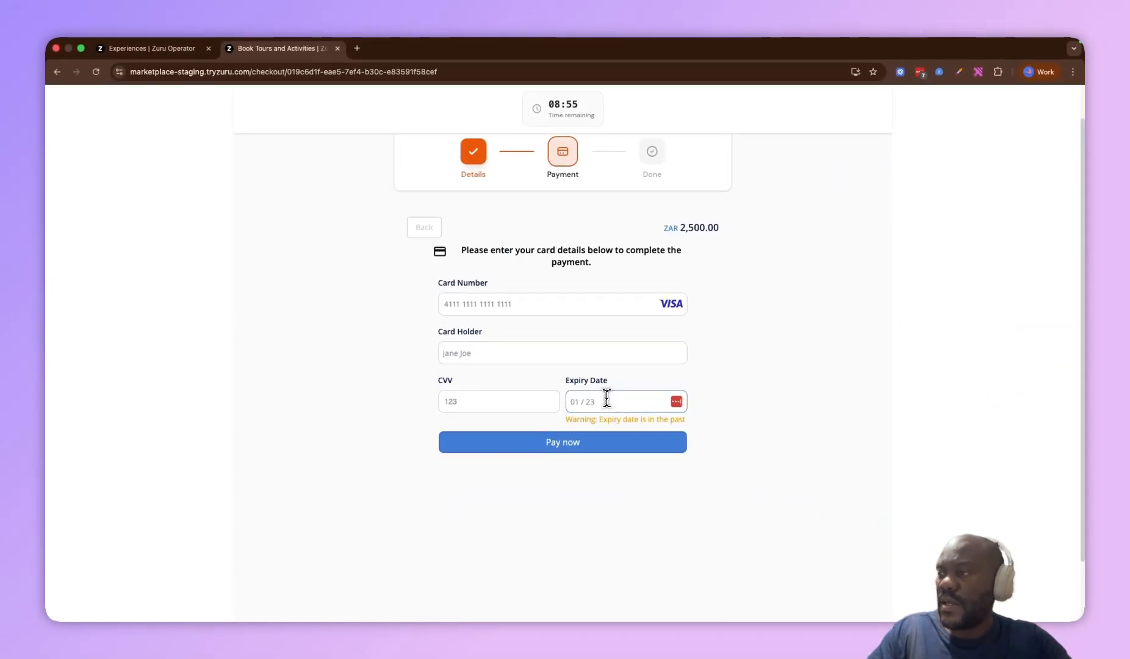
{"action": "left_click", "coordinate": [591, 444]}
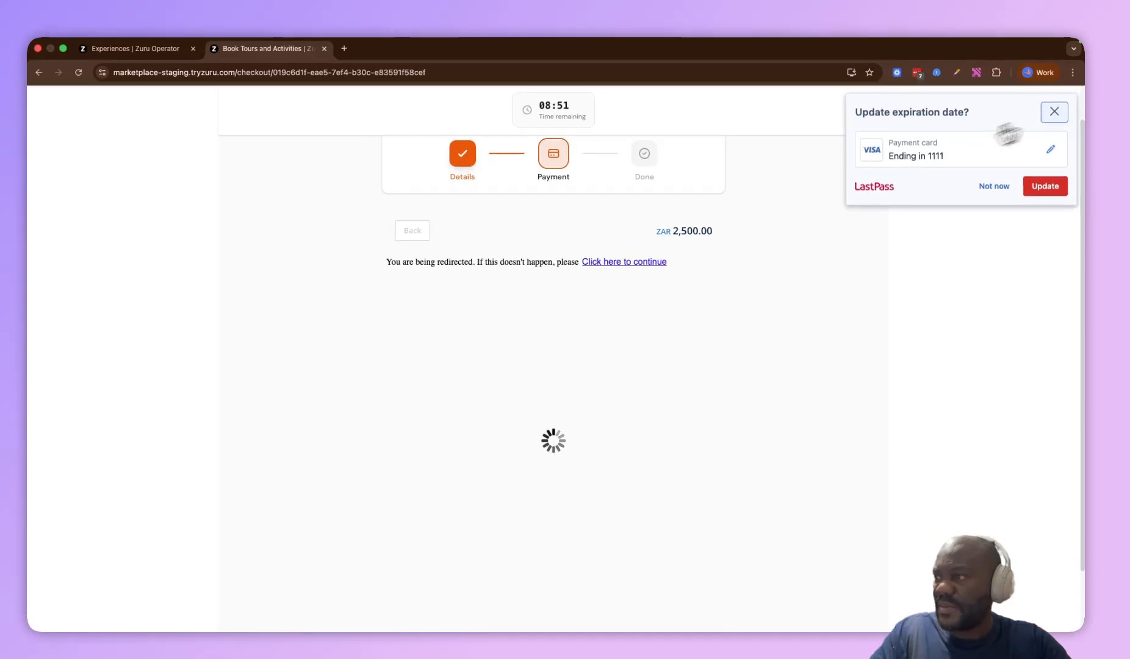
{"action": "left_click", "coordinate": [1055, 108]}
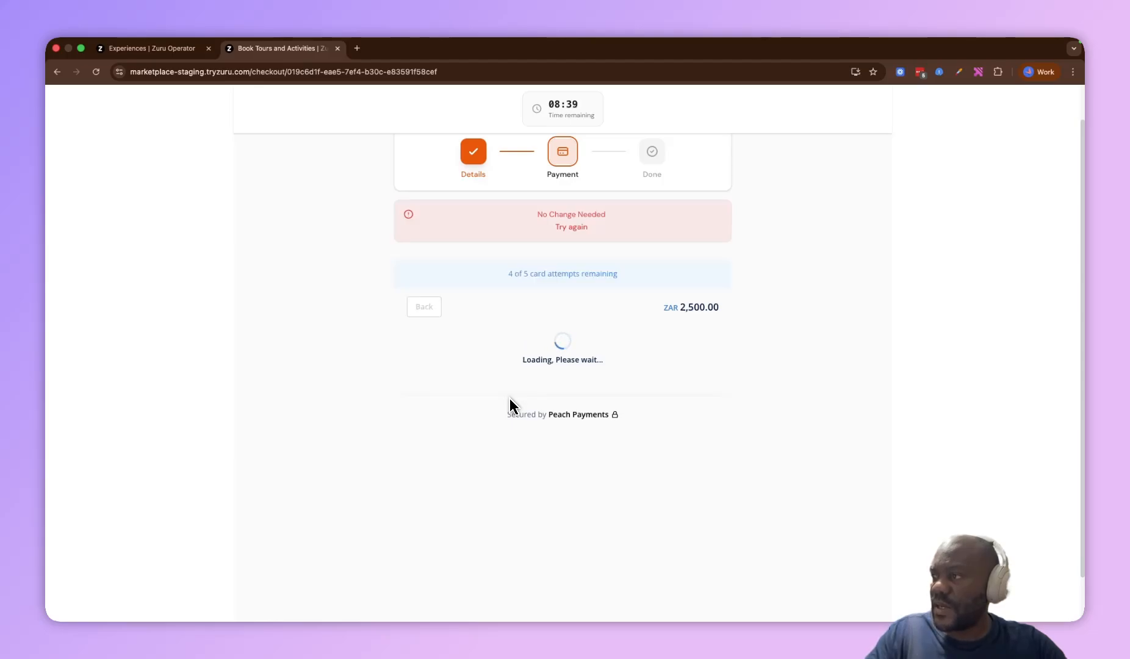
Re-enter the card number, card holder's name and CVV with expiry 01/29, and submit the payment
{"action": "left_click", "coordinate": [510, 393]}
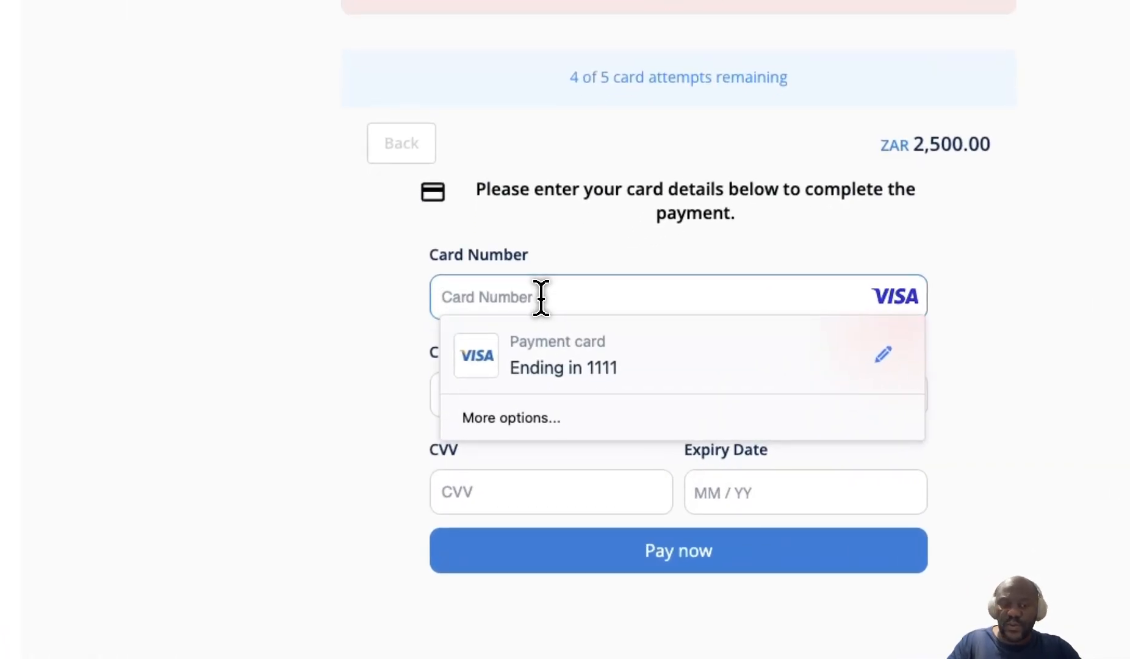
{"action": "type", "text": "411"}
{"action": "type", "text": "1 1111 11"}
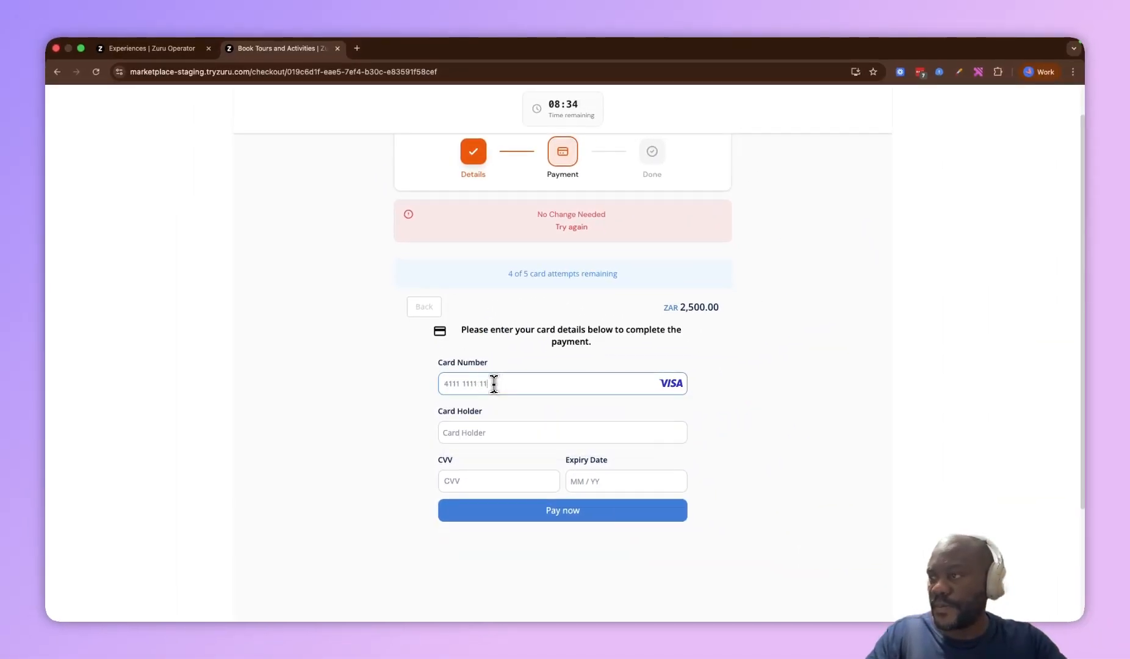
{"action": "type", "text": "11 1111"}
{"action": "key", "text": "Tab"}
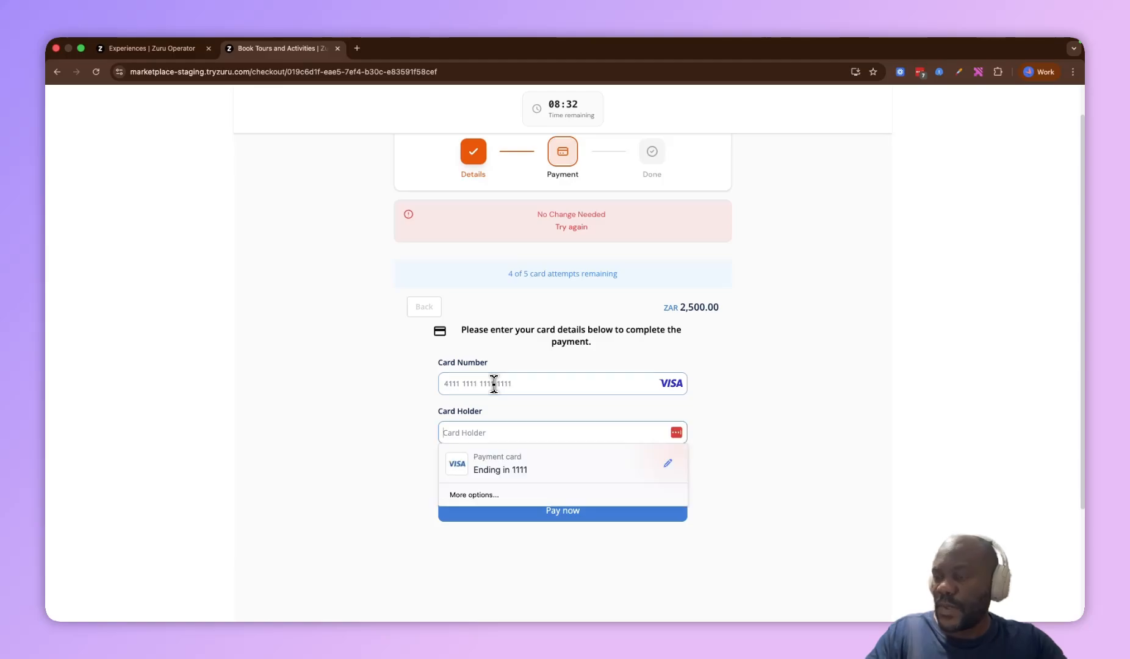
{"action": "type", "text": "jane "}
{"action": "type", "text": "Joe"}
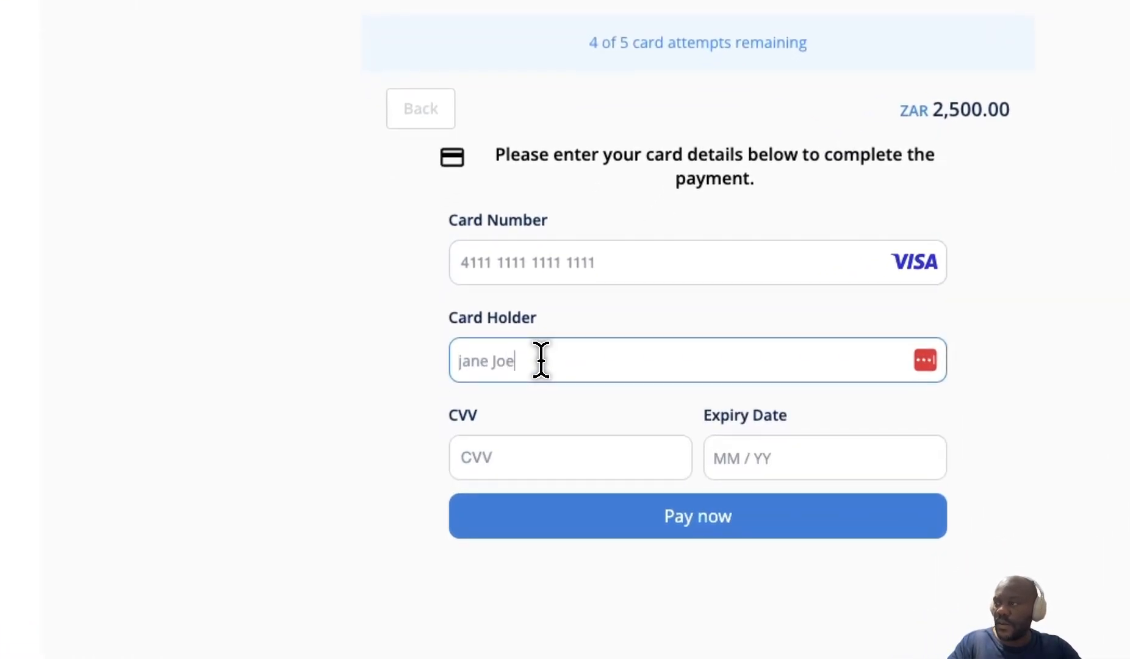
{"action": "key", "text": "Tab"}
{"action": "type", "text": "123"}
{"action": "key", "text": "Tab"}
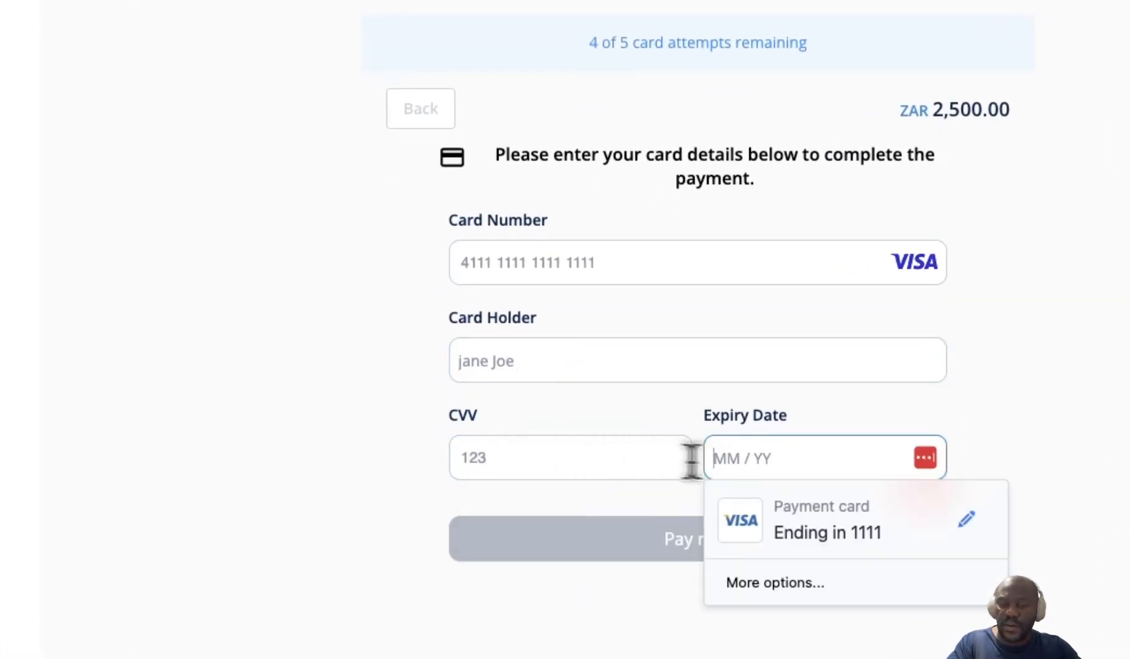
{"action": "type", "text": "01 / 29"}
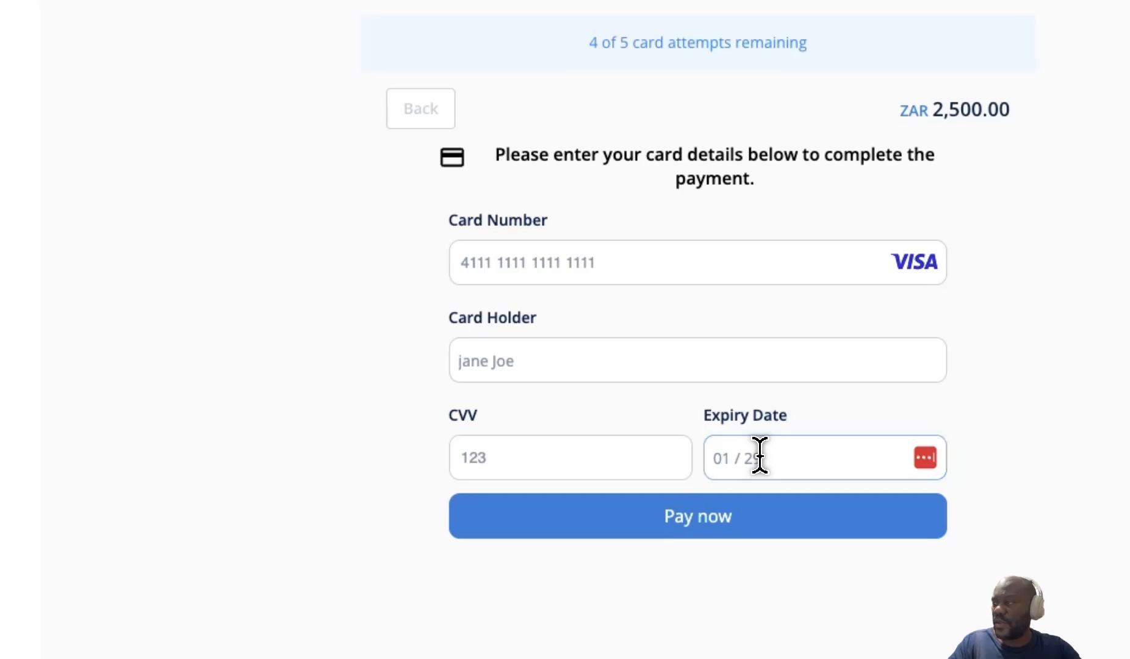
{"action": "left_click", "coordinate": [891, 539]}
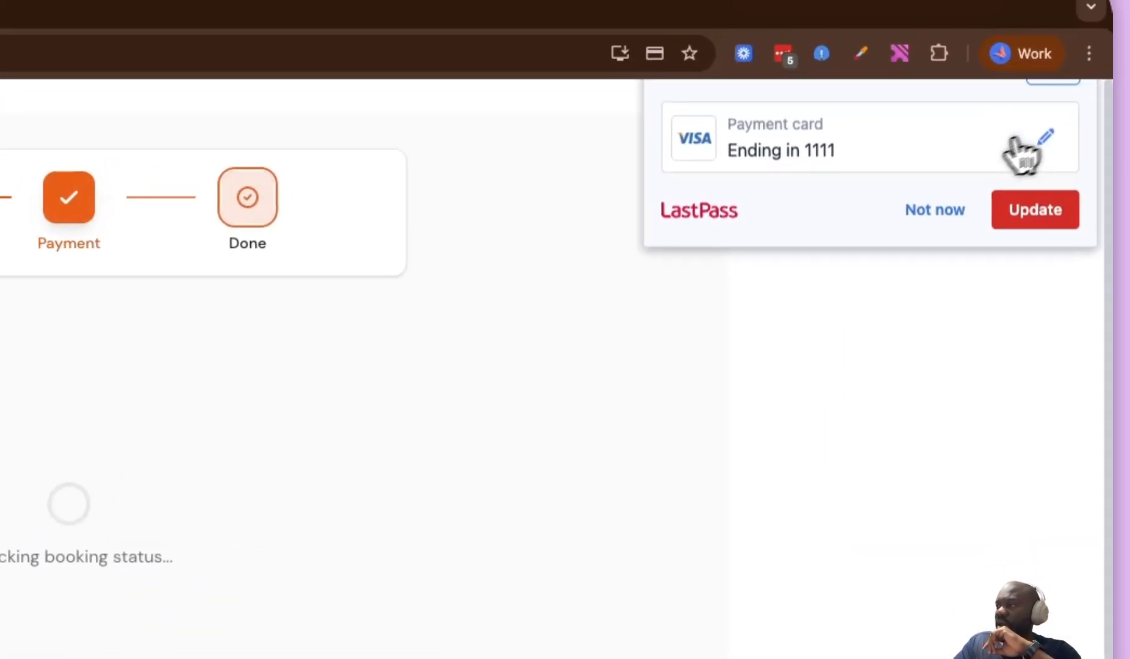
{"action": "left_click", "coordinate": [1032, 173]}
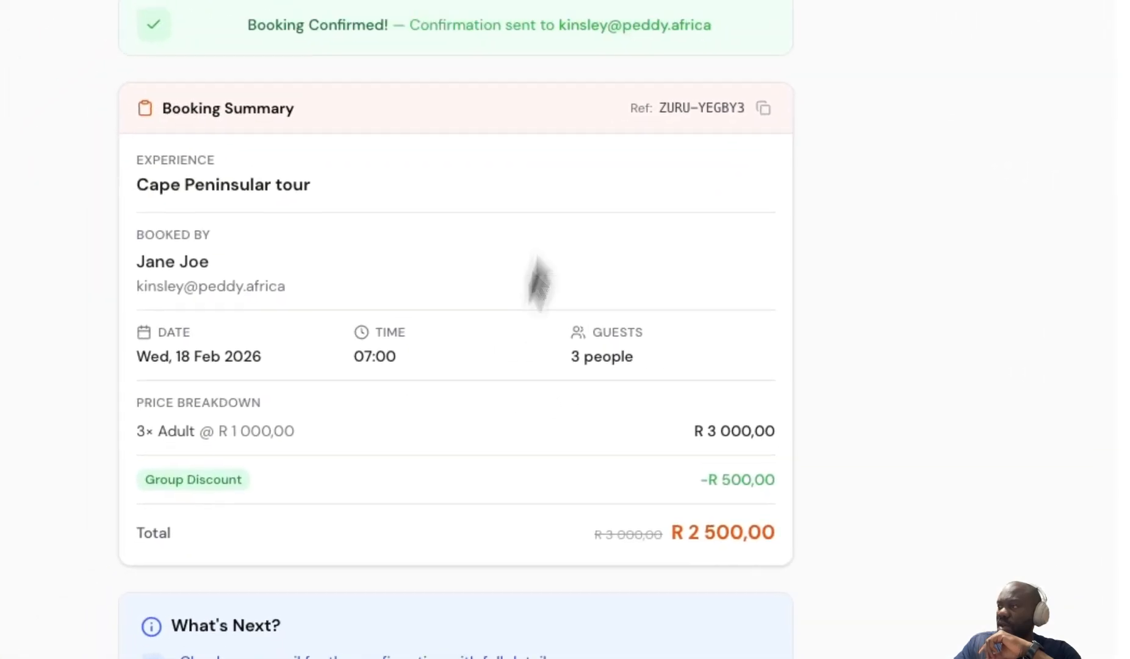
Review the booking confirmation and its booking summary
{"action": "left_click_drag", "start_coordinate": [395, 289], "coordinate": [394, 265]}
{"action": "scroll", "coordinate": [456, 294], "scroll_direction": "down", "scroll_amount": 3}
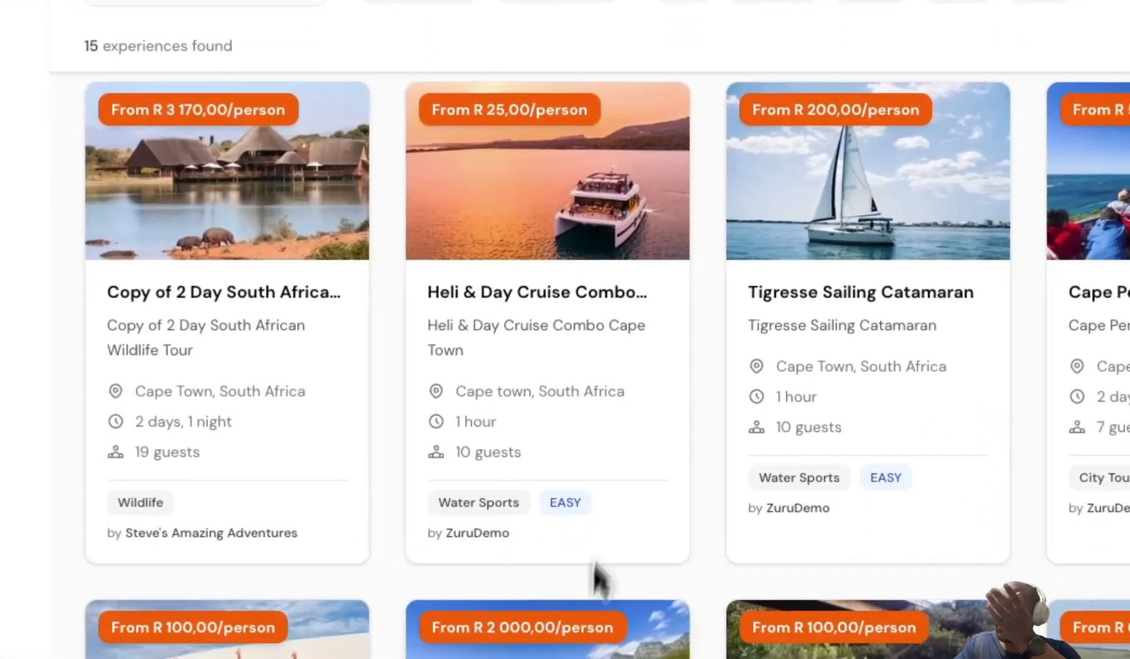
{"action": "scroll", "coordinate": [601, 576], "scroll_direction": "down", "scroll_amount": 3}
{"action": "scroll", "coordinate": [562, 531], "scroll_direction": "up", "scroll_amount": 3}
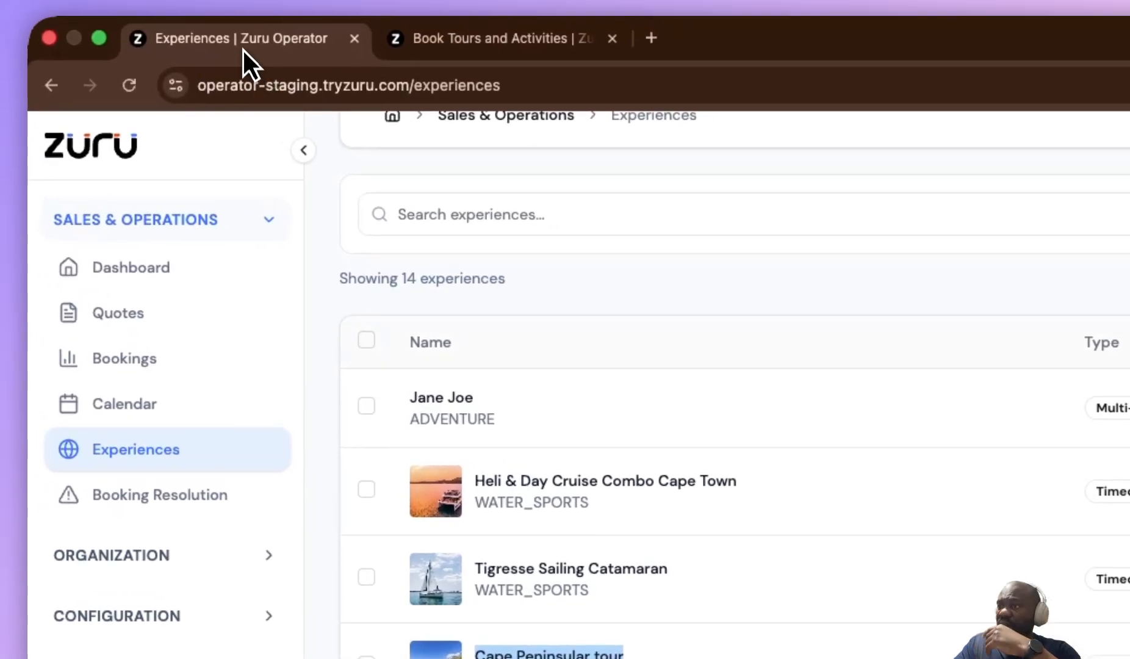
Open the Bookings list in the operator dashboard
{"action": "left_click", "coordinate": [24, 239]}
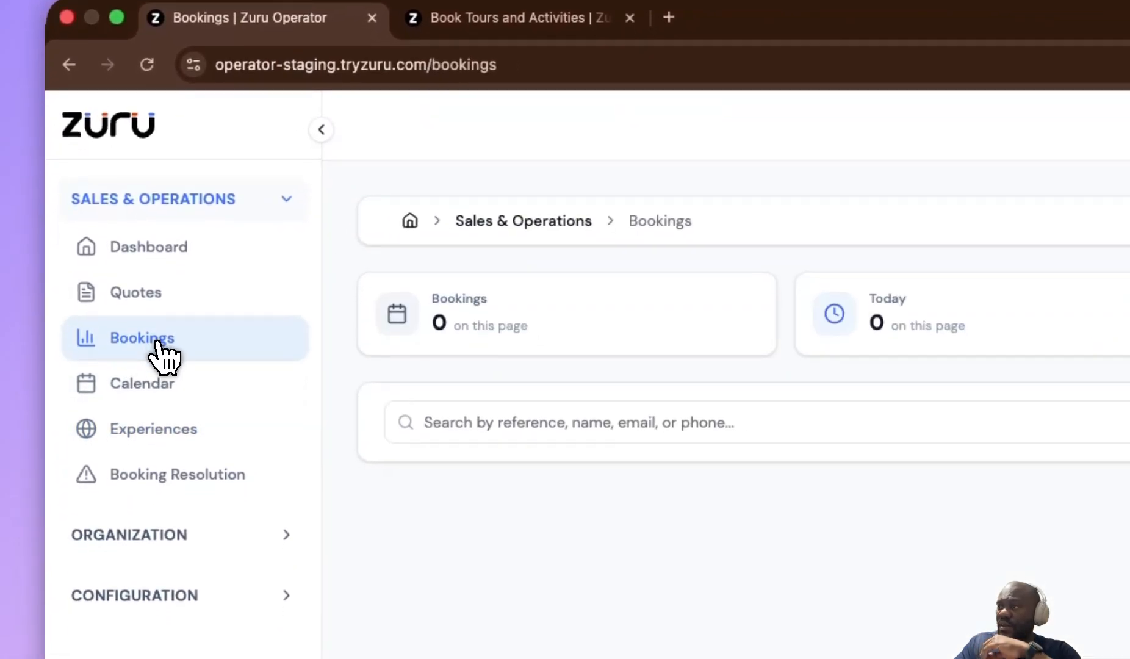